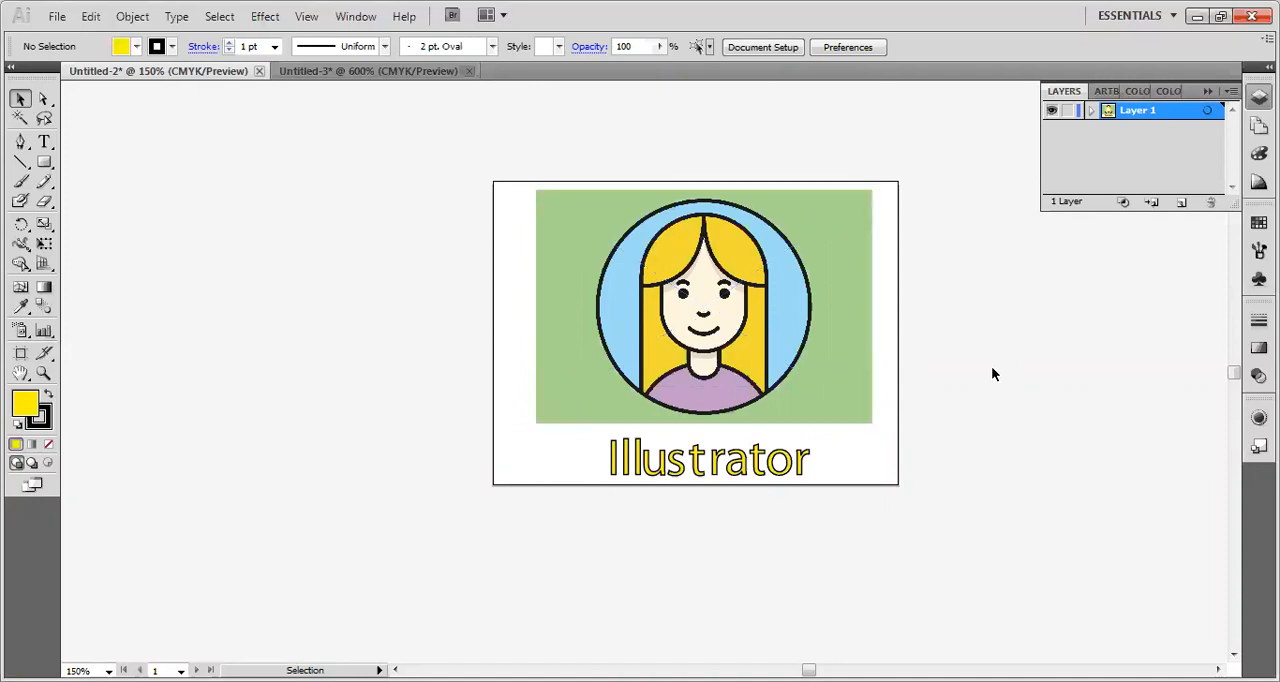
Move the portrait reference image off the artboard onto the empty pasteboard beside it, leaving the Illustrator text in place.
drag(714, 343, 323, 344)
click(510, 151)
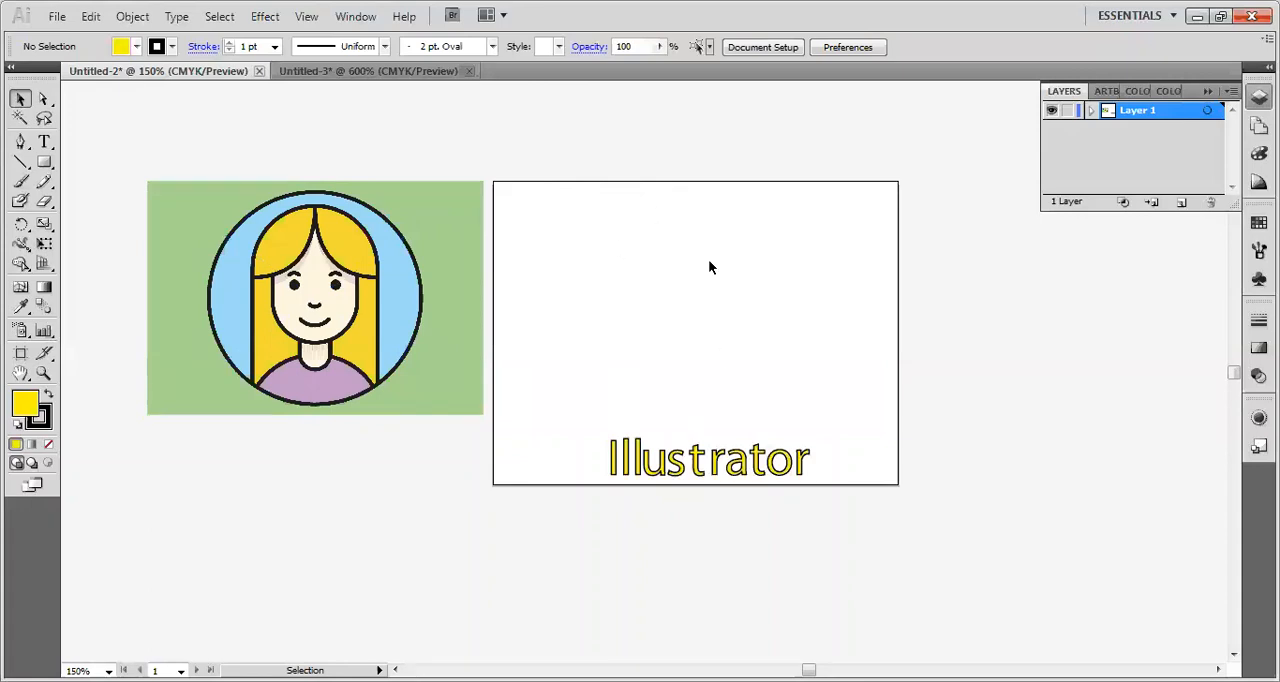
Examine the full pasteboard around the artboard, and return to a 200% view of the portrait and artboard side by side.
key(ctrl+minus)
key(ctrl+minus)
key(ctrl+minus)
key(ctrl+minus)
key(ctrl+minus)
key(ctrl+minus)
key(ctrl+minus)
key(ctrl+minus)
key(ctrl+minus)
key(ctrl+minus)
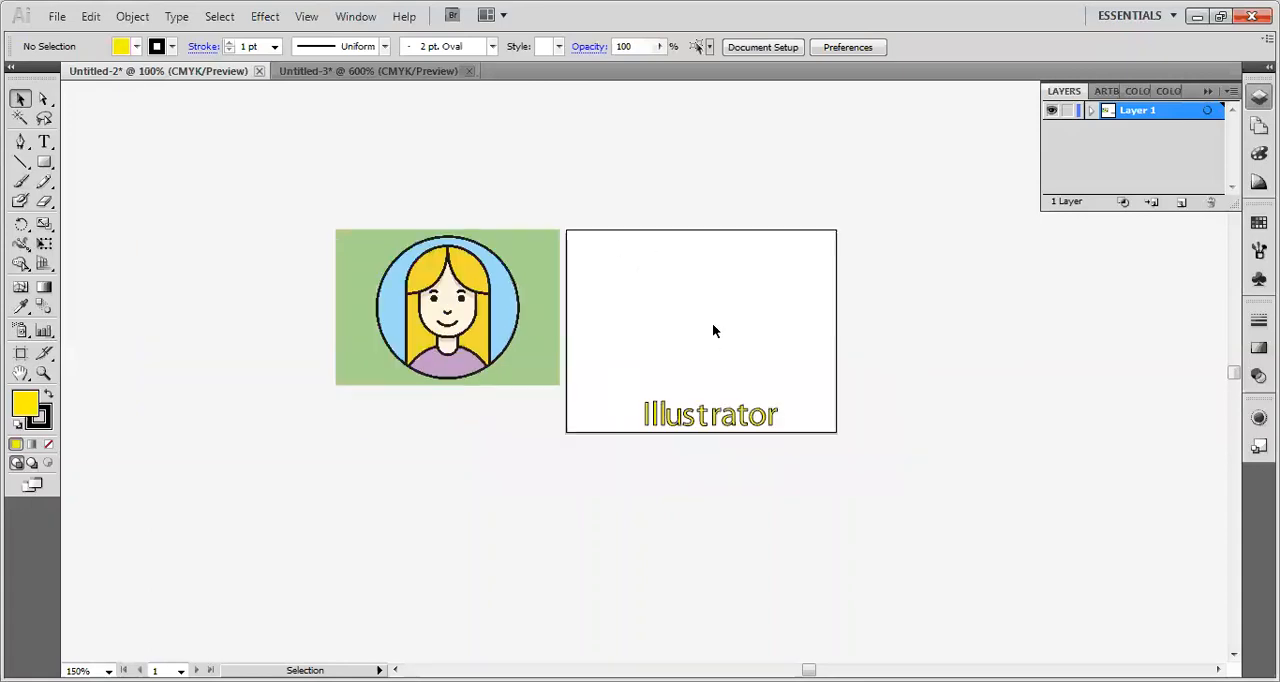
key(ctrl+minus)
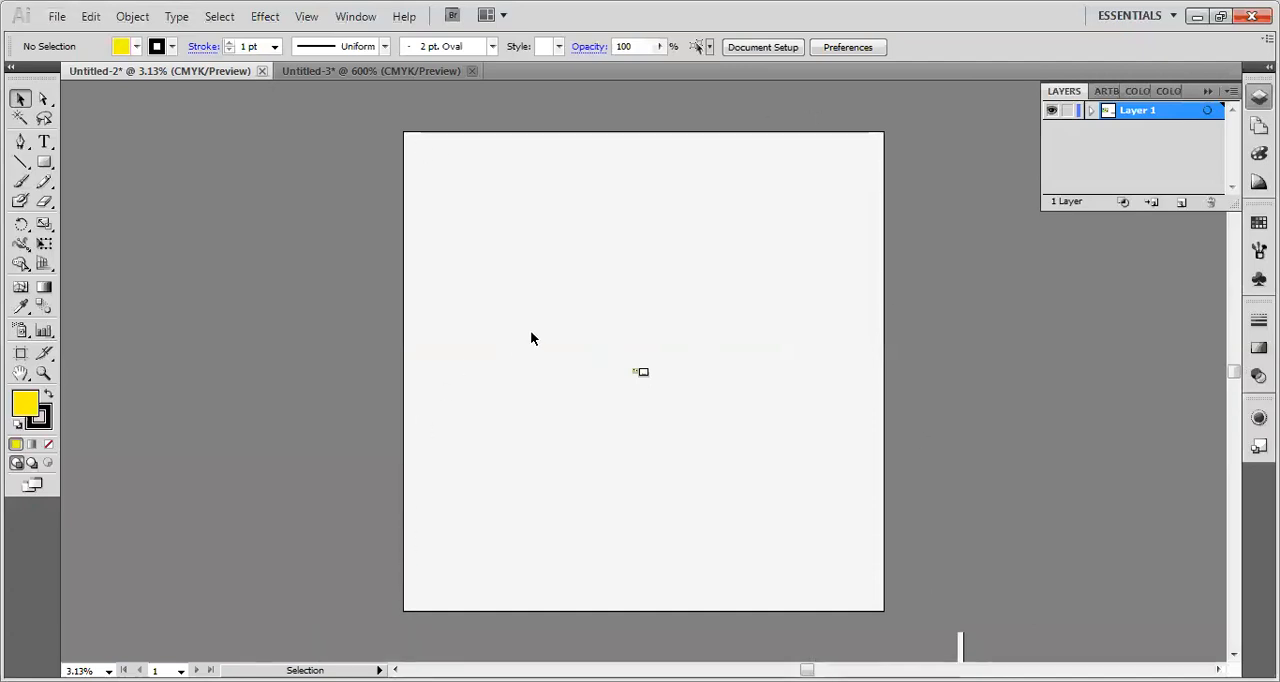
key(ctrl+plus)
key(ctrl+plus)
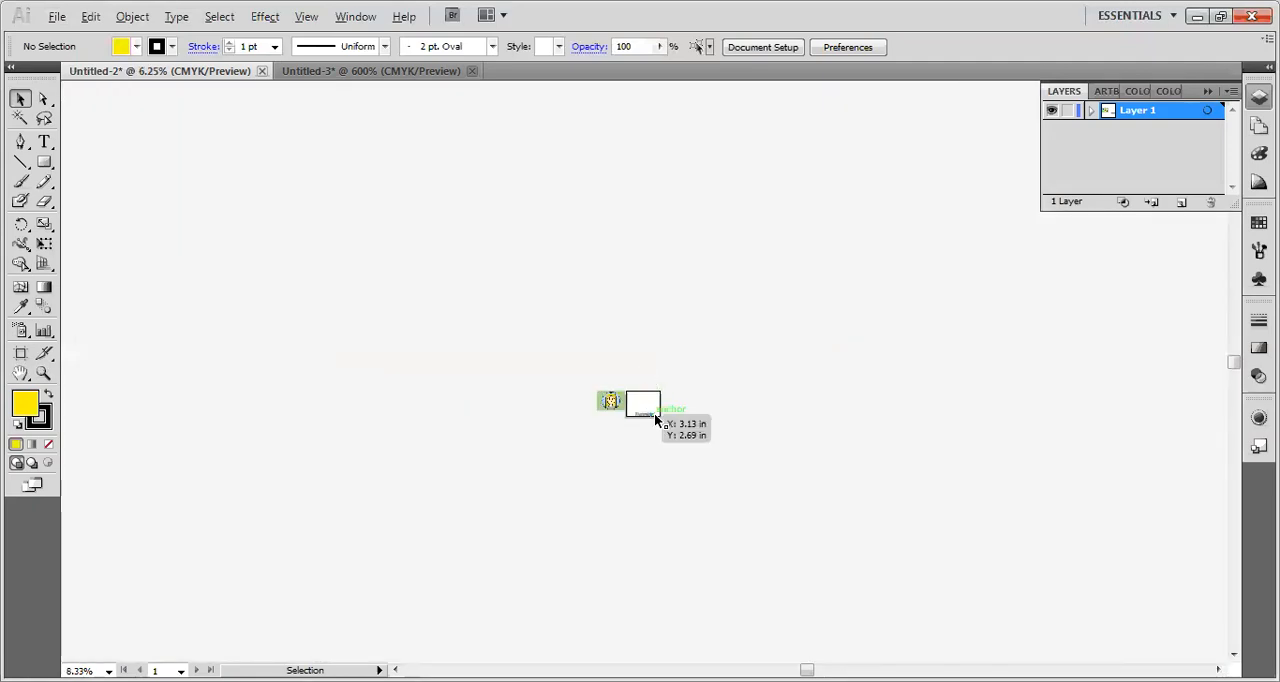
alt+scroll(594, 386, up, 5)
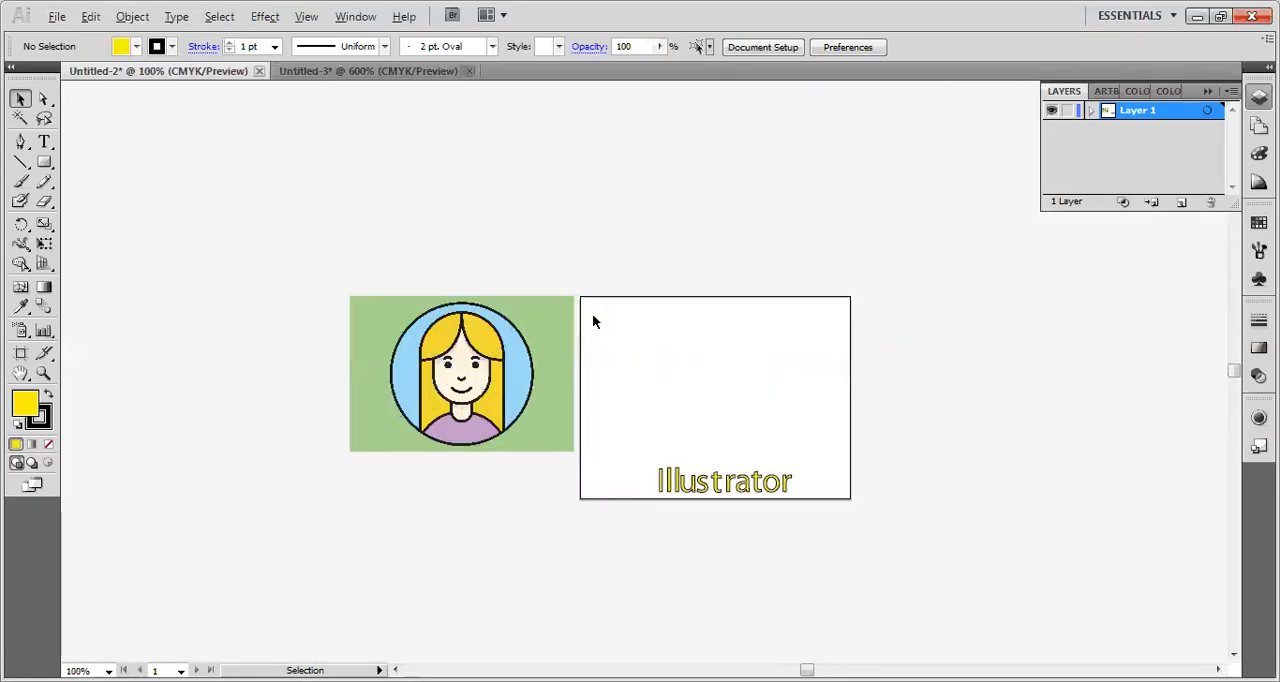
alt+scroll(625, 352, up, 1)
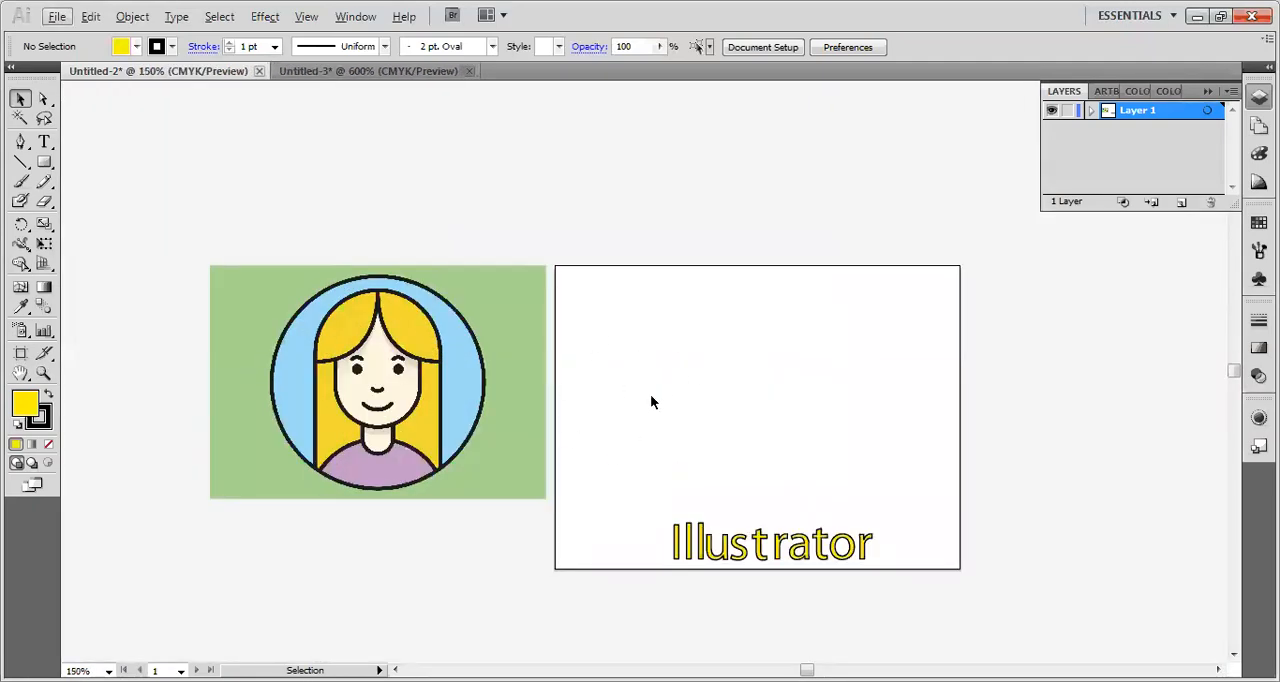
scroll(793, 404, up, 1)
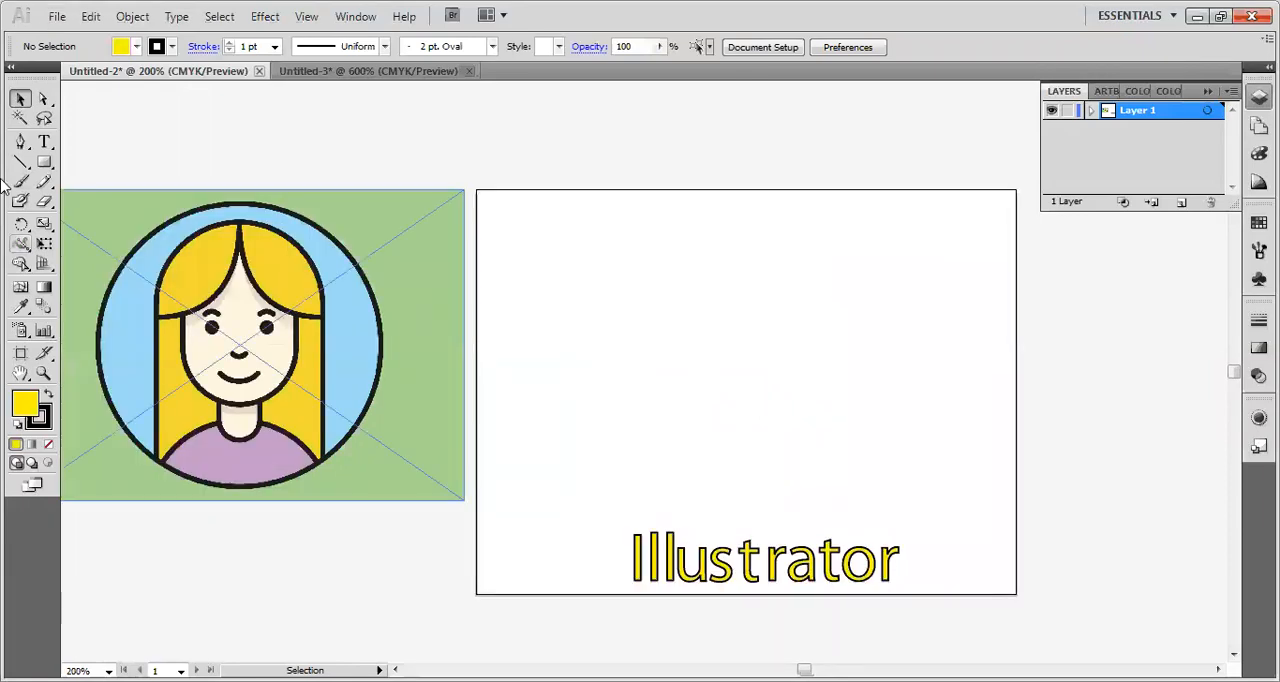
key(space)
drag(549, 389, 586, 371)
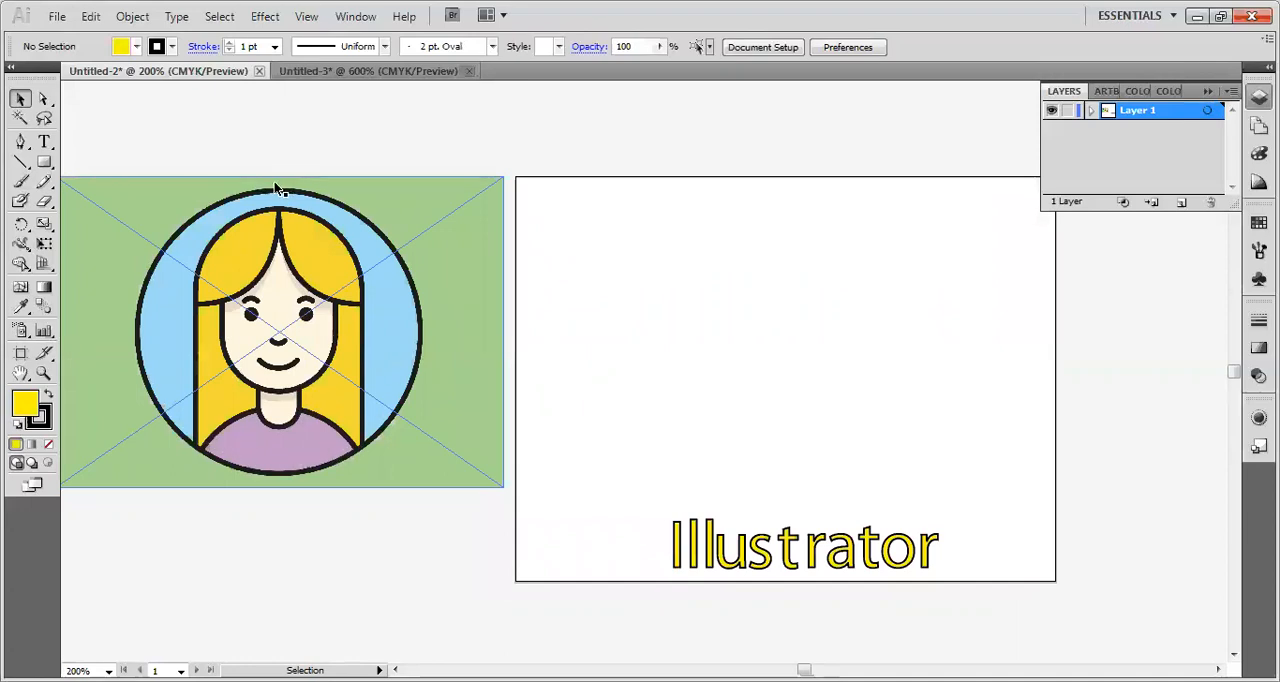
Draw a circle about 2.14 in across with the Ellipse tool, matching the round frame of the reference portrait.
click(44, 163)
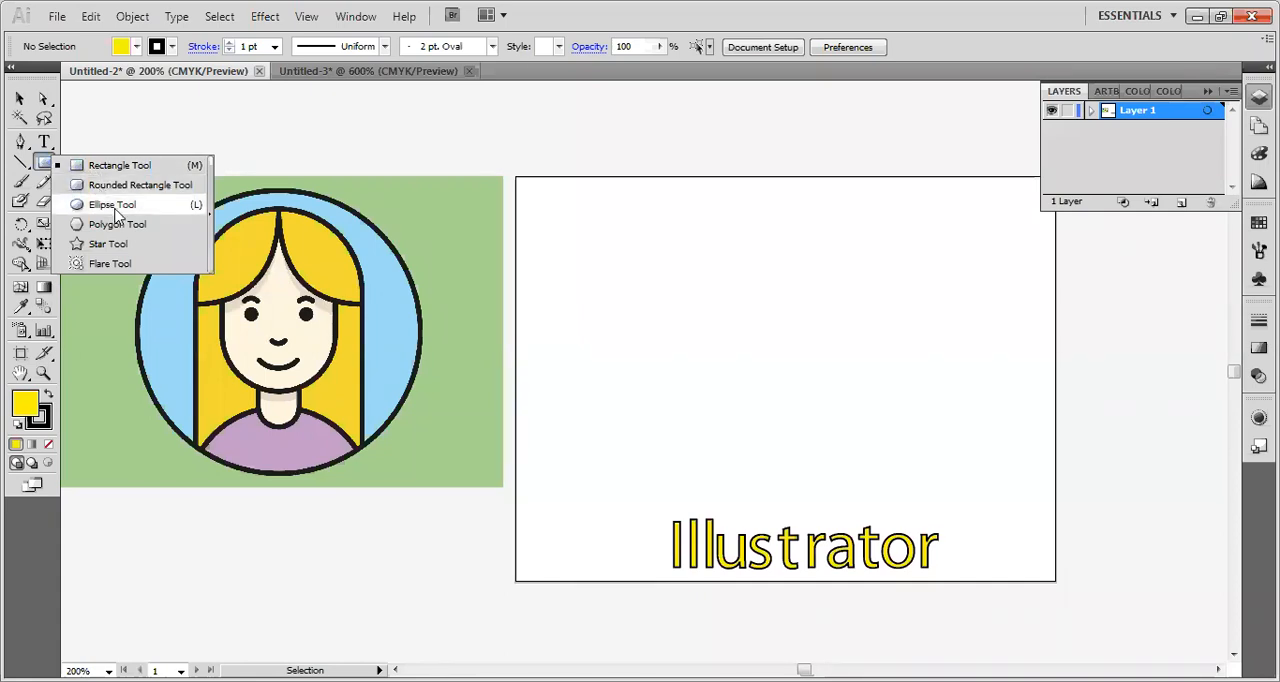
click(116, 210)
drag(140, 215, 426, 468)
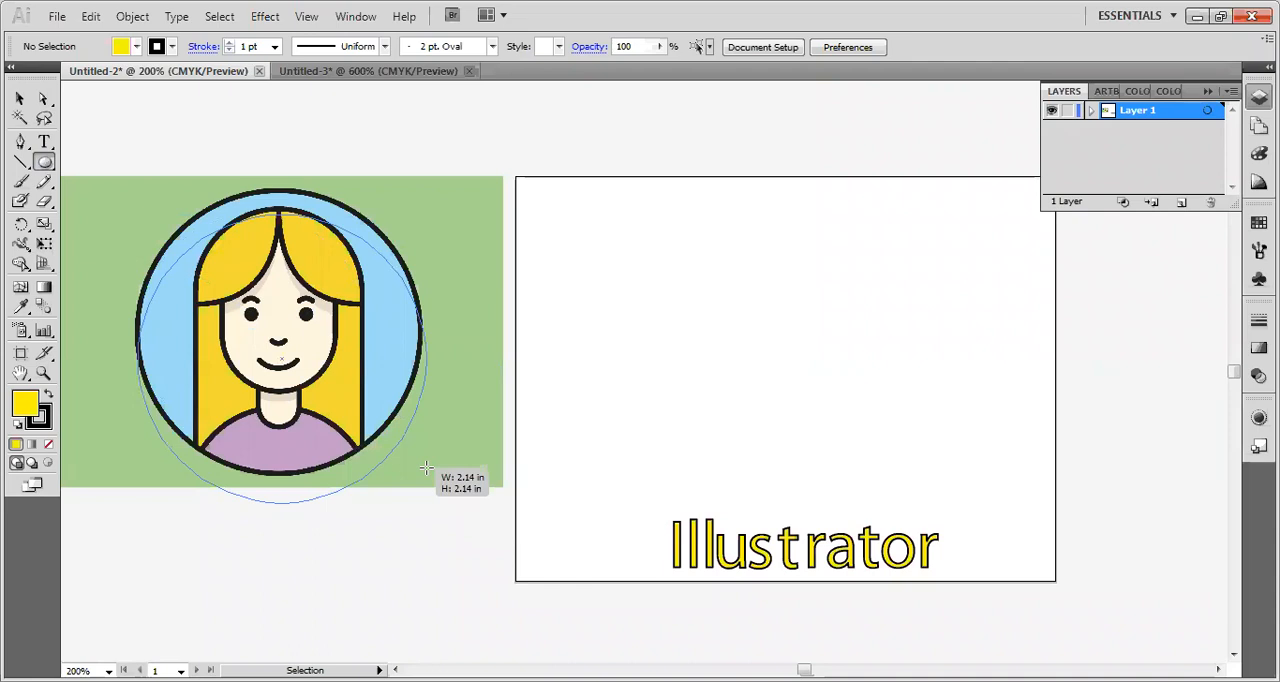
drag(426, 468, 422, 440)
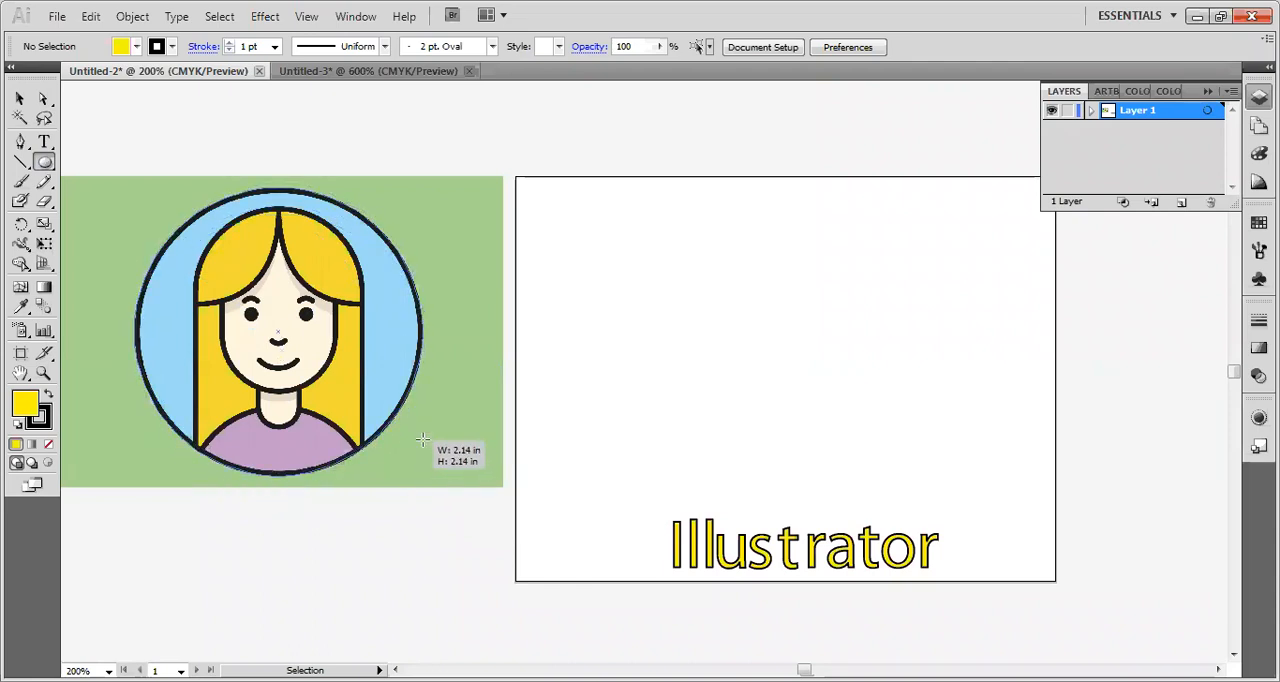
drag(422, 440, 422, 440)
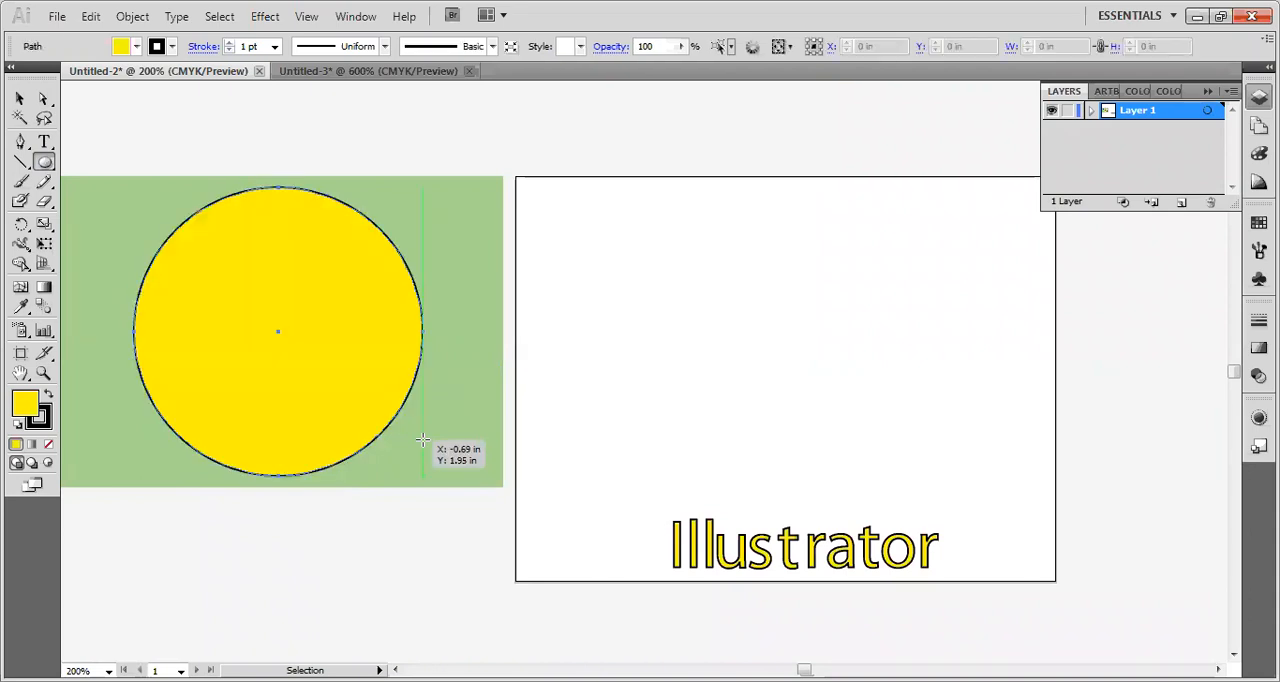
Move the yellow circle from the reference portrait onto the artboard above the Illustrator text and deselect it.
click(20, 99)
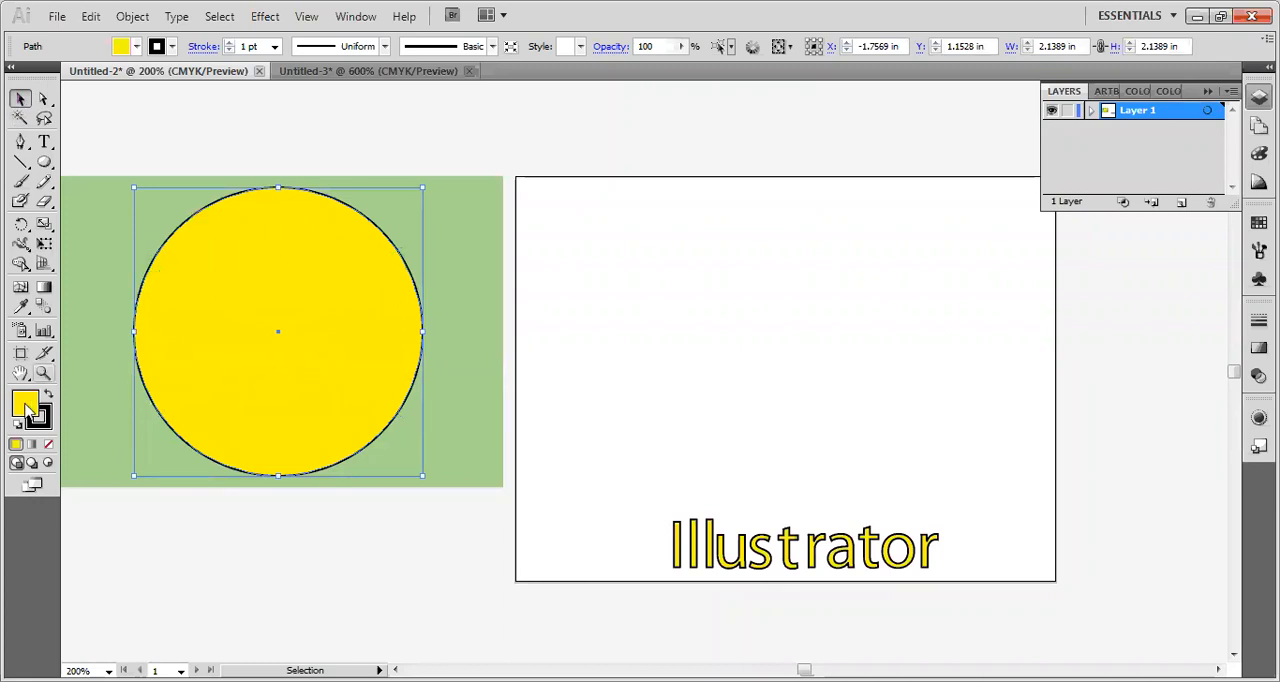
drag(182, 391, 700, 400)
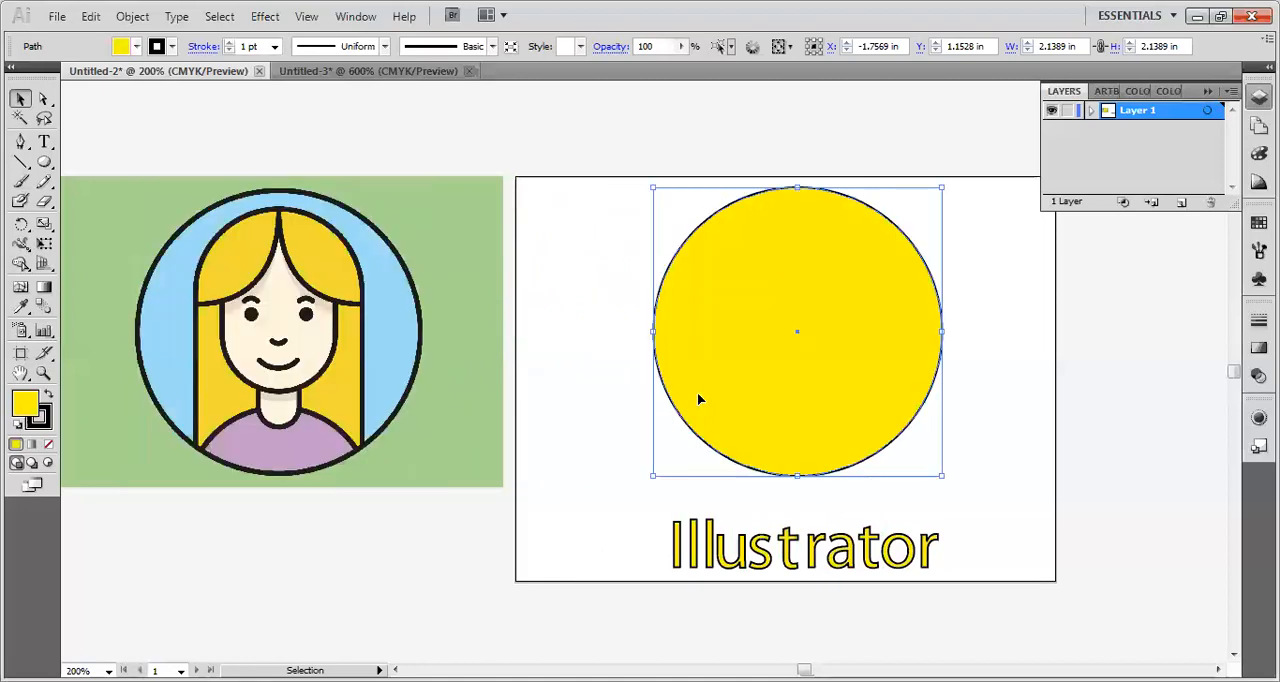
click(636, 133)
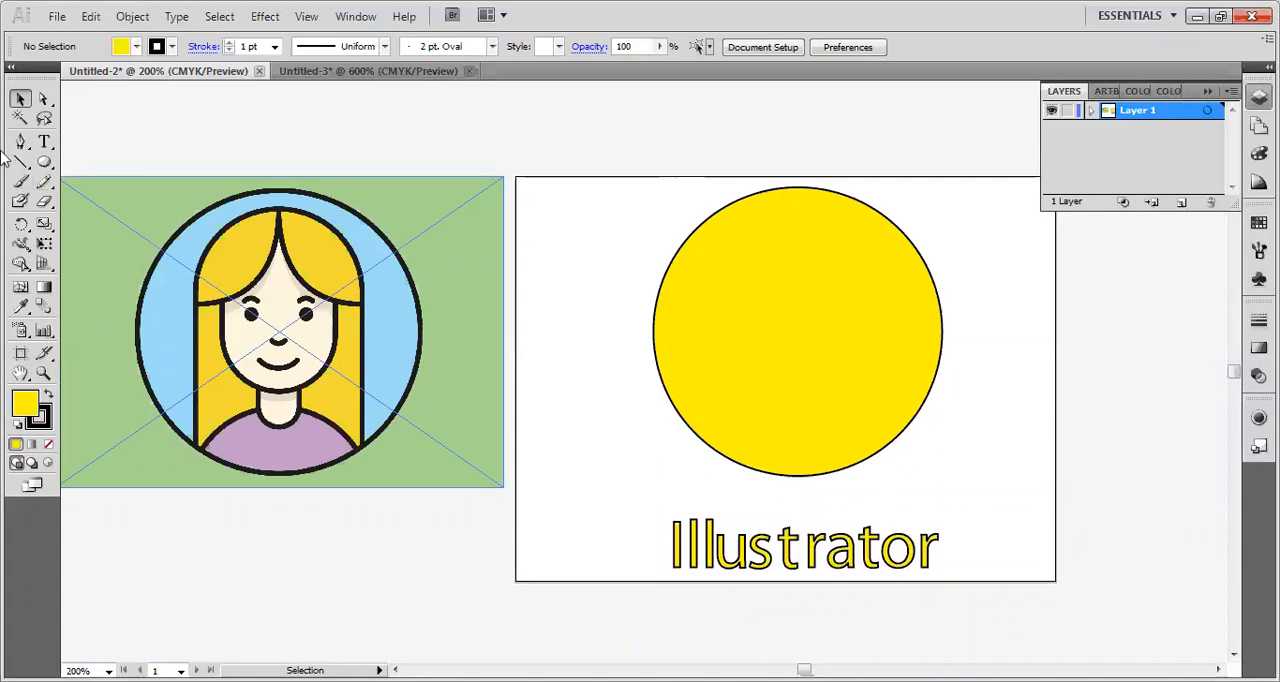
Draw a rectangle about 3.86 by 2.27 in across the artboard above the Illustrator text, covering the circle.
drag(48, 163, 90, 167)
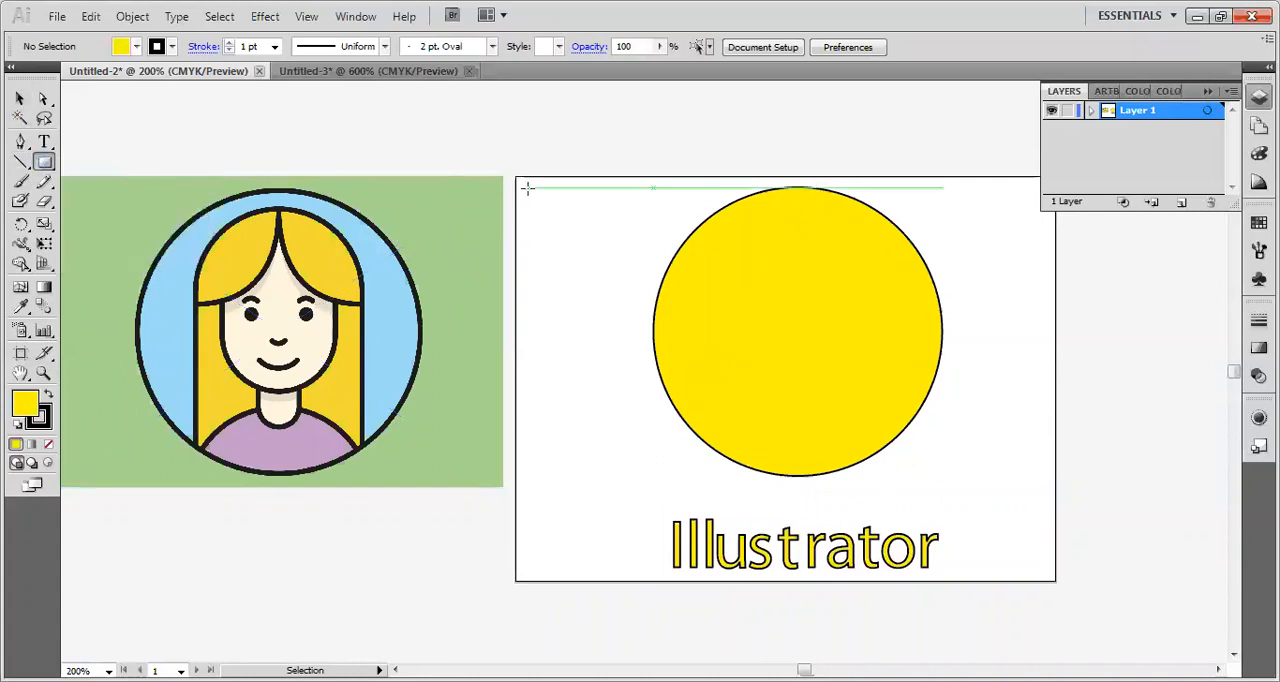
drag(530, 181, 1051, 488)
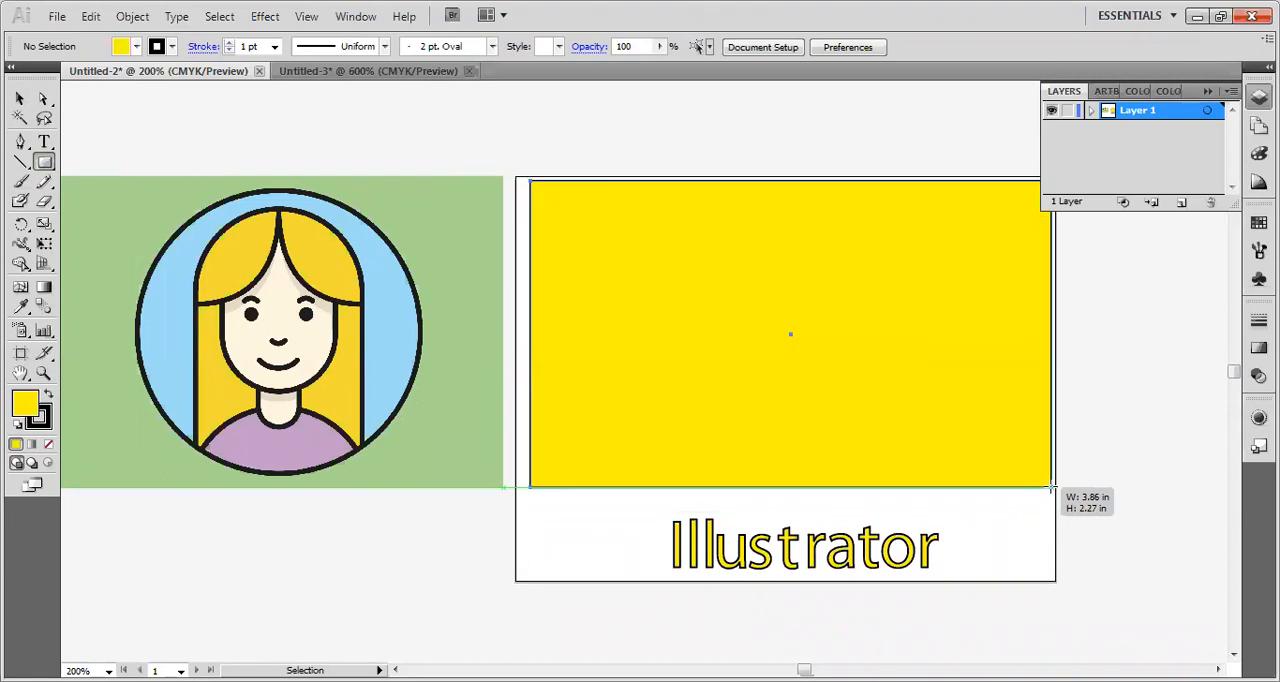
click(24, 99)
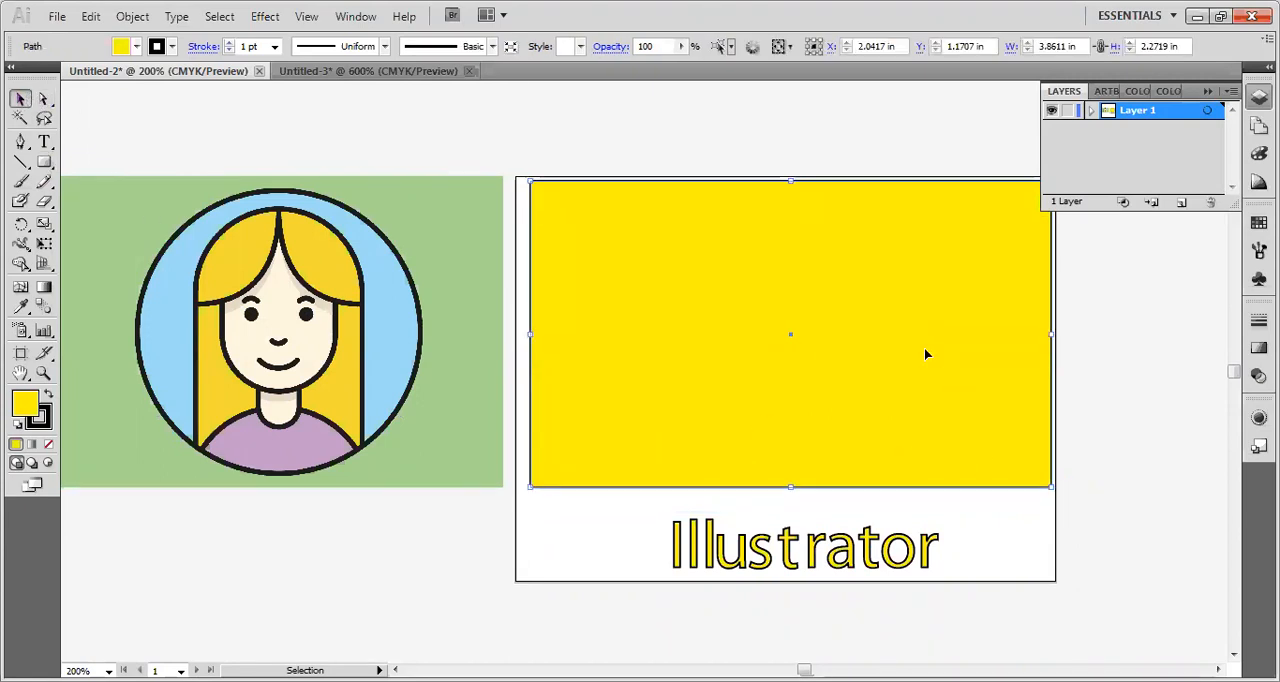
Fill the rectangle with the green background colour sampled from the reference portrait using the Eyedropper.
click(17, 410)
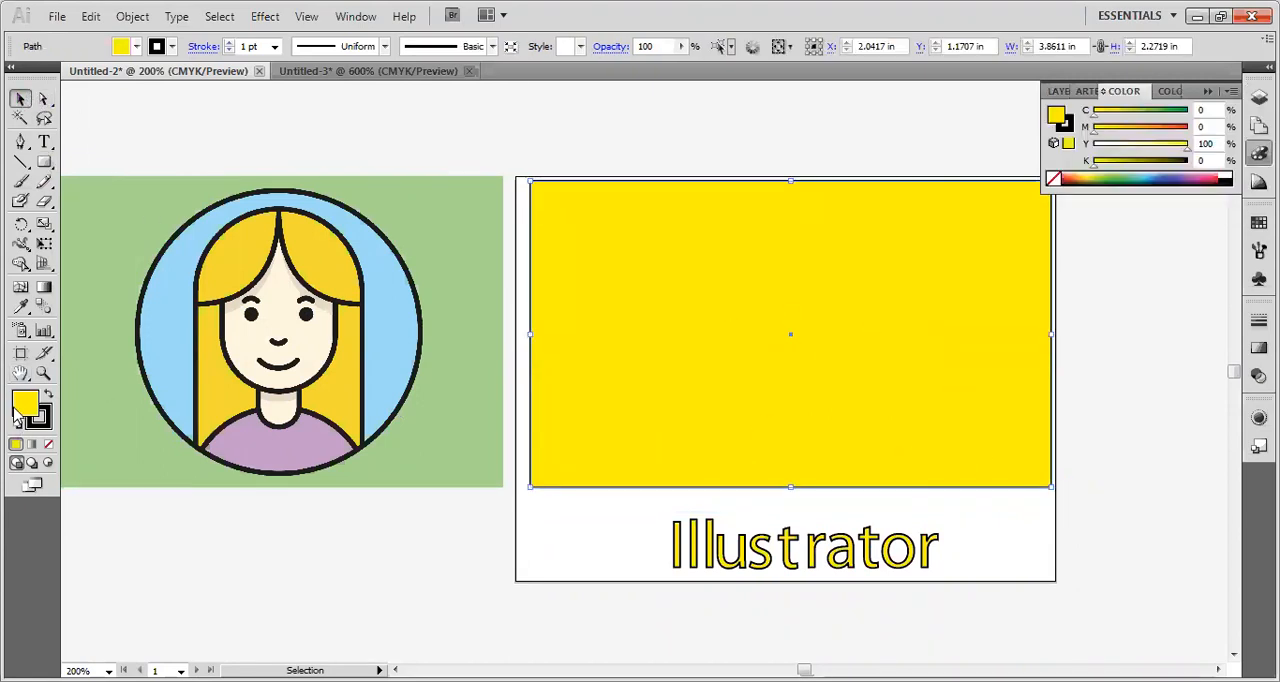
click(21, 306)
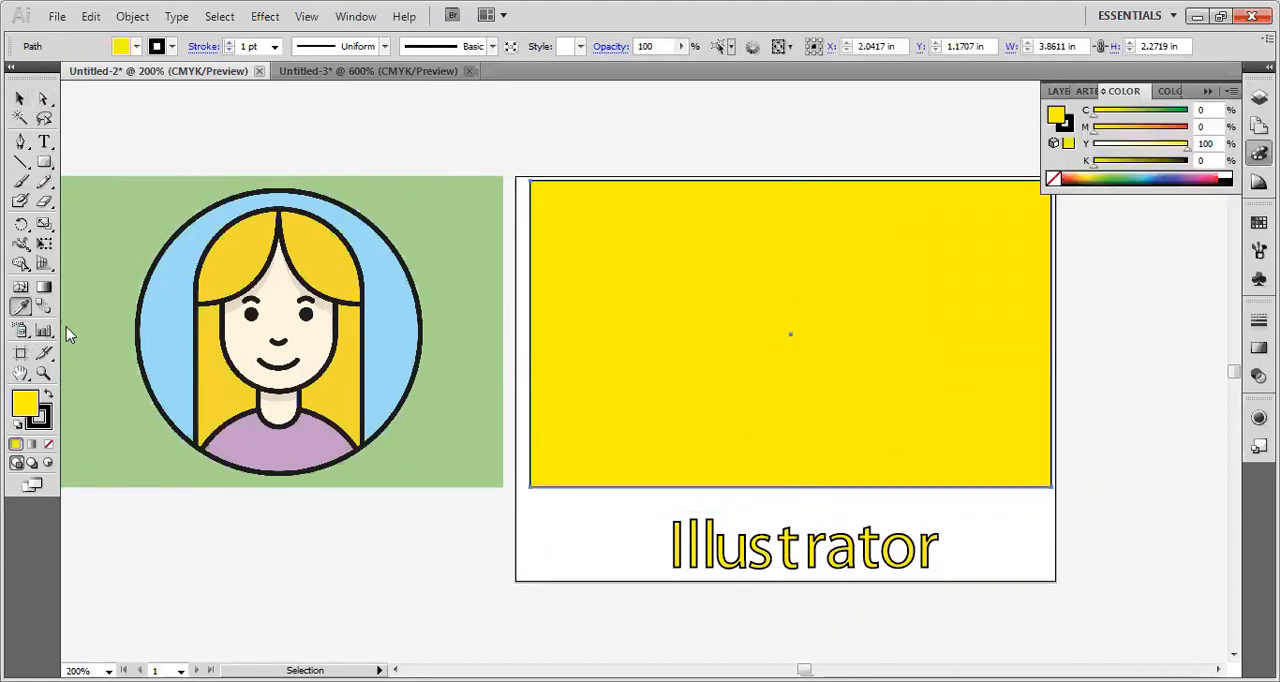
click(475, 291)
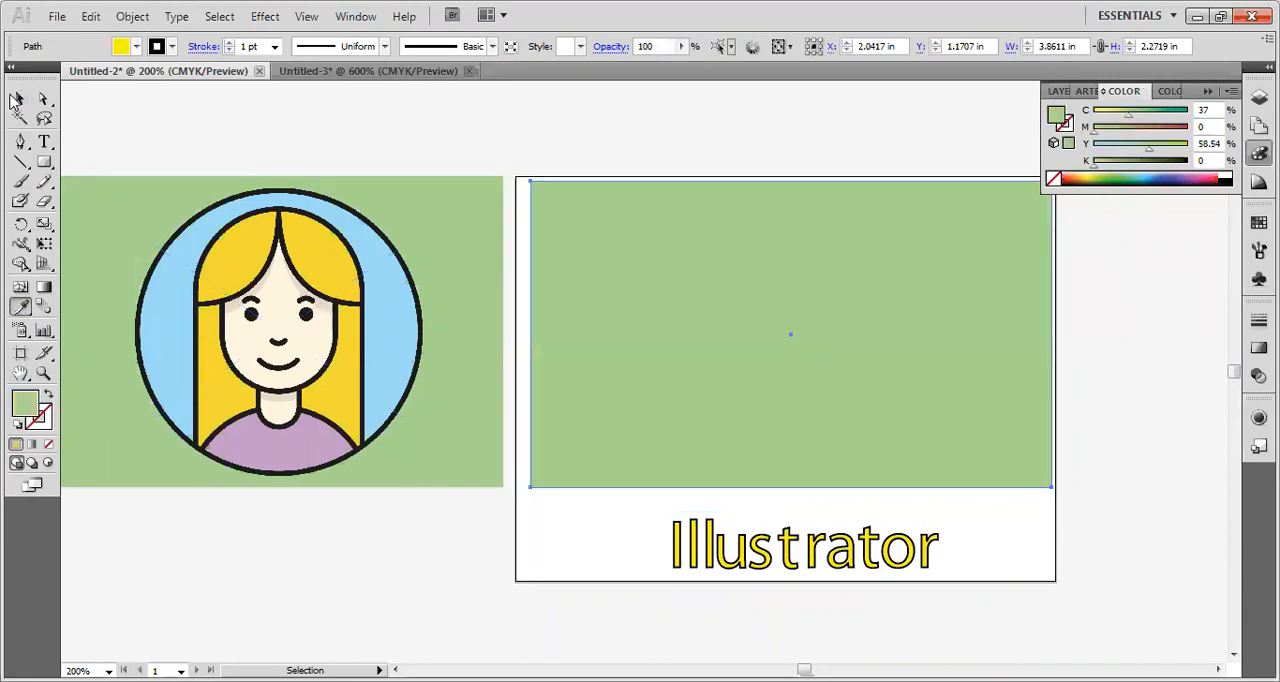
click(16, 100)
Send the green rectangle to the back, behind the yellow circle, and deselect it.
right_click(868, 297)
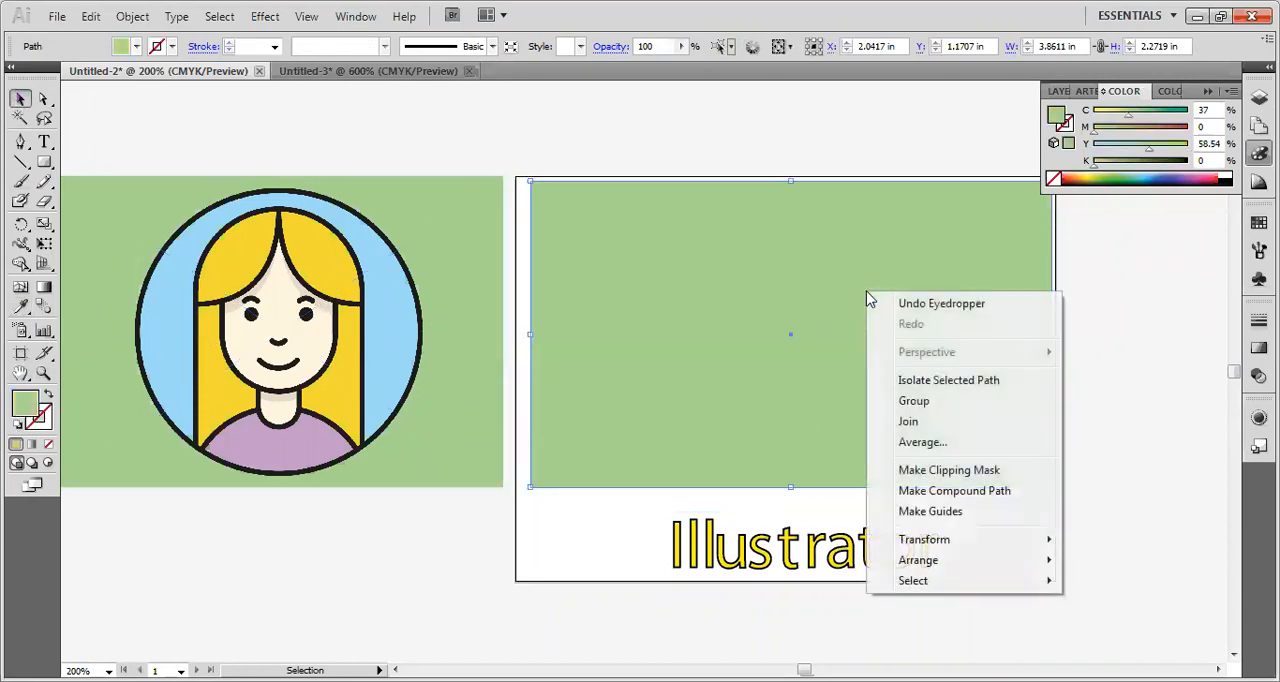
mouse_move(963, 567)
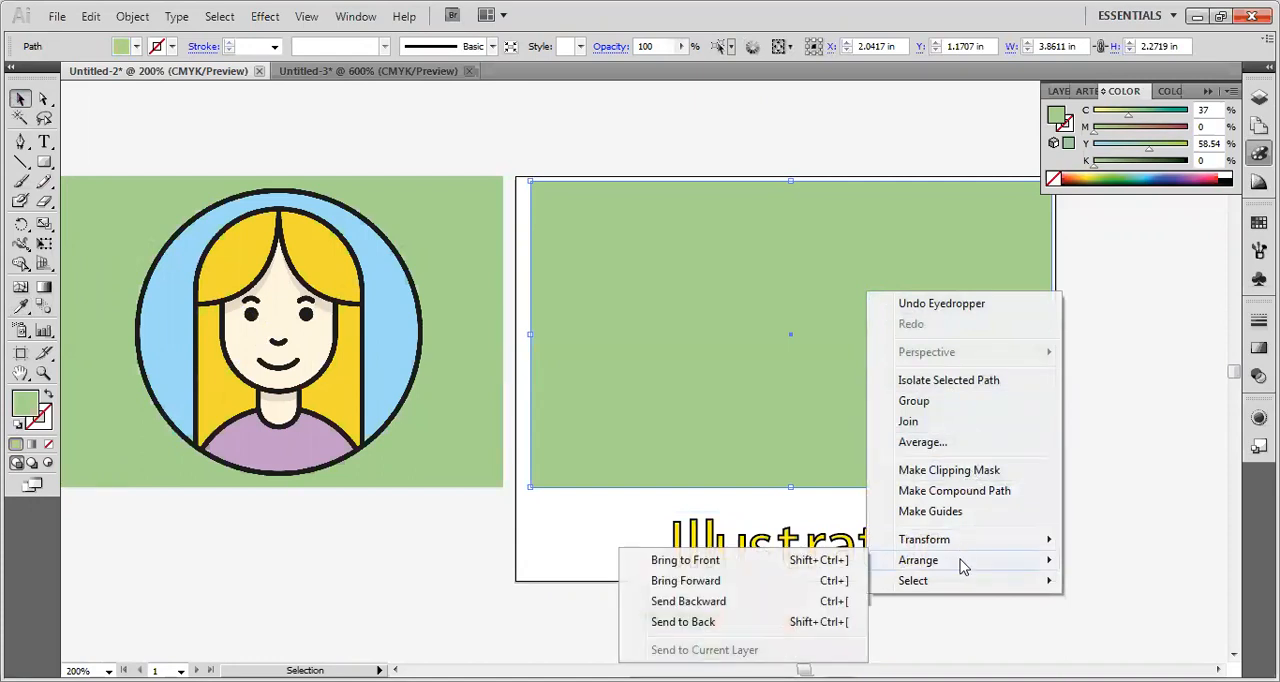
click(703, 622)
click(754, 157)
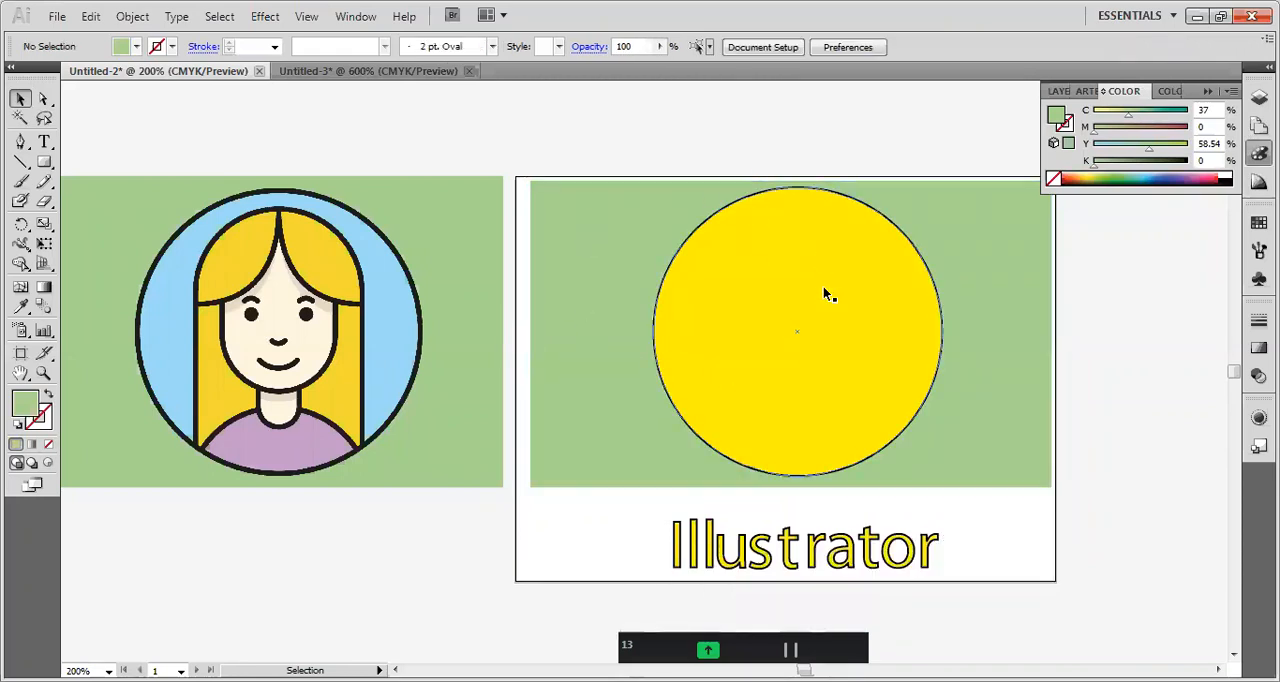
Set the yellow circle's stroke weight to 3 pt and deselect it.
click(823, 293)
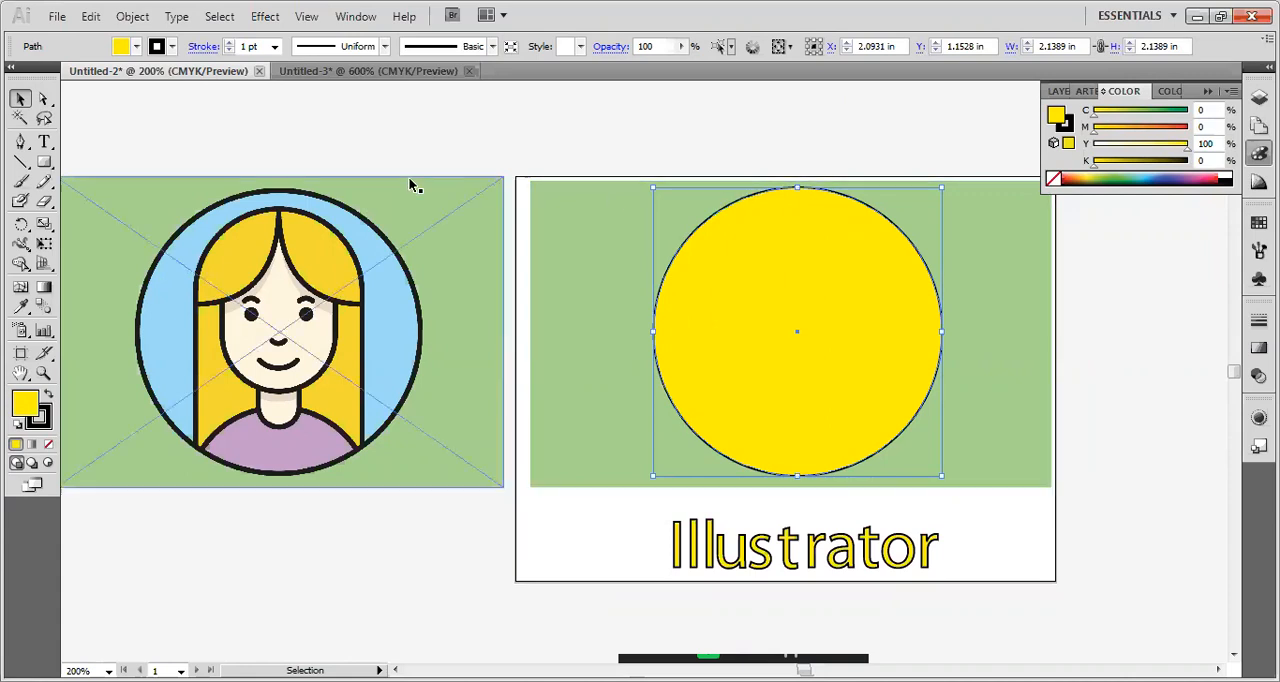
click(274, 46)
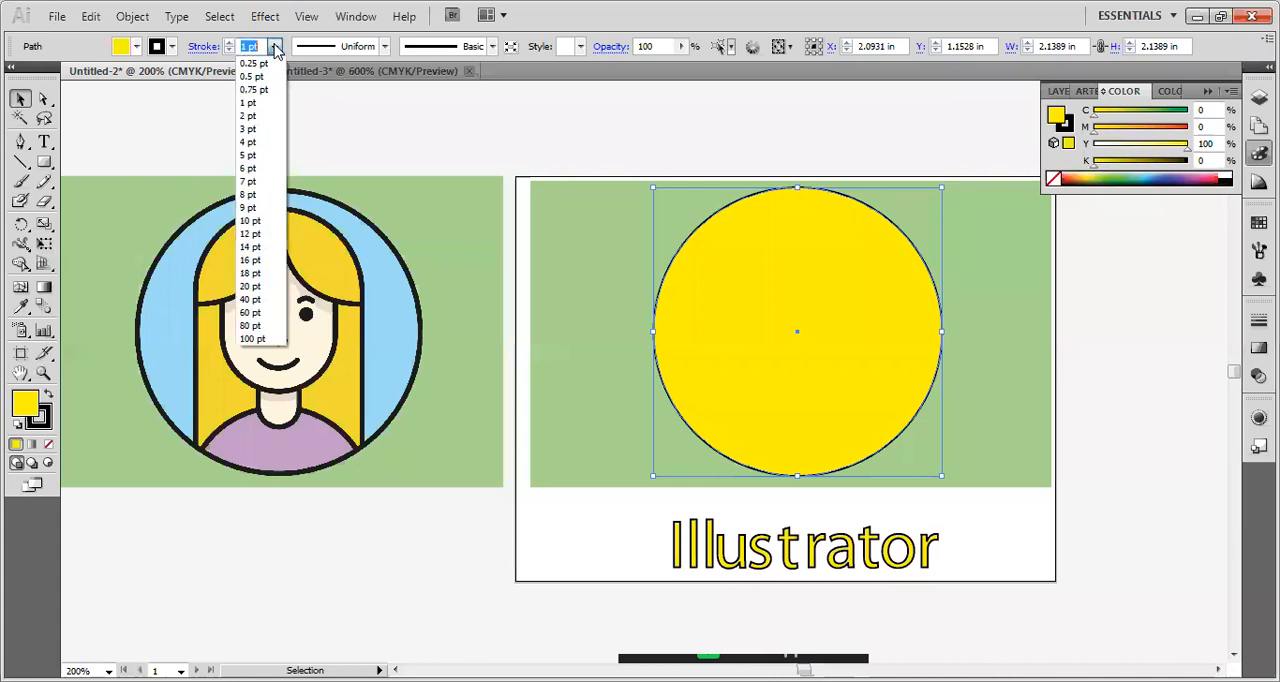
click(266, 143)
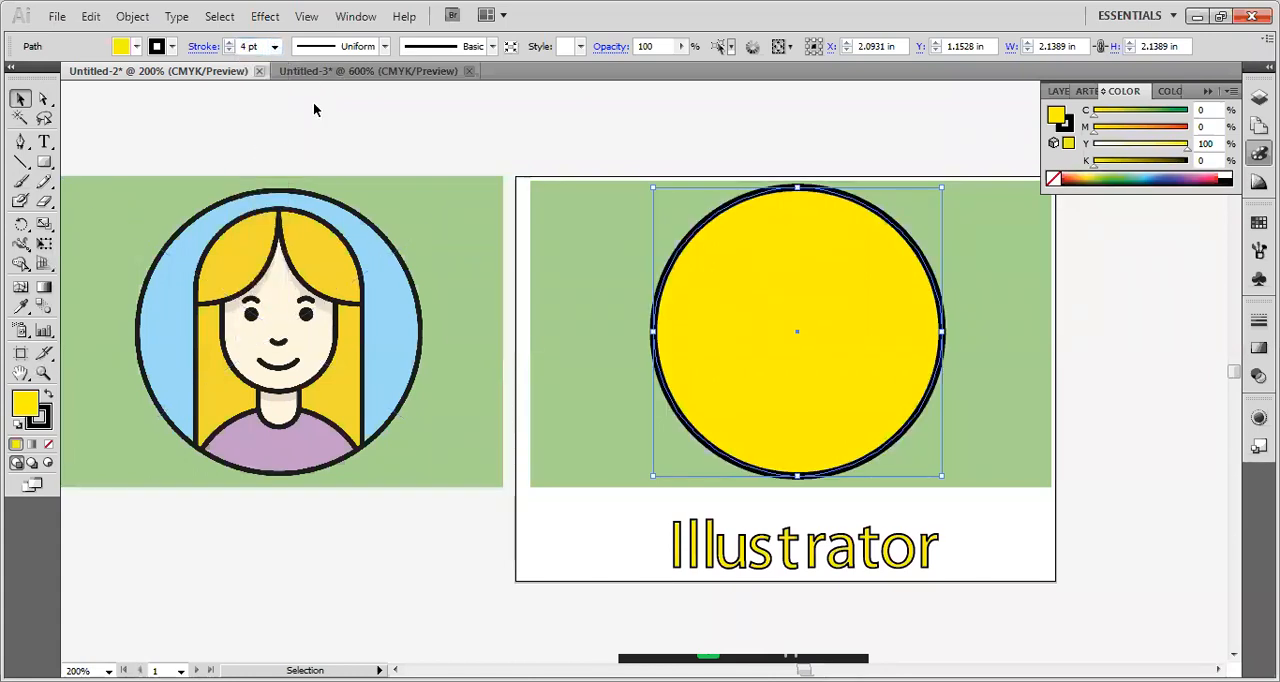
click(274, 46)
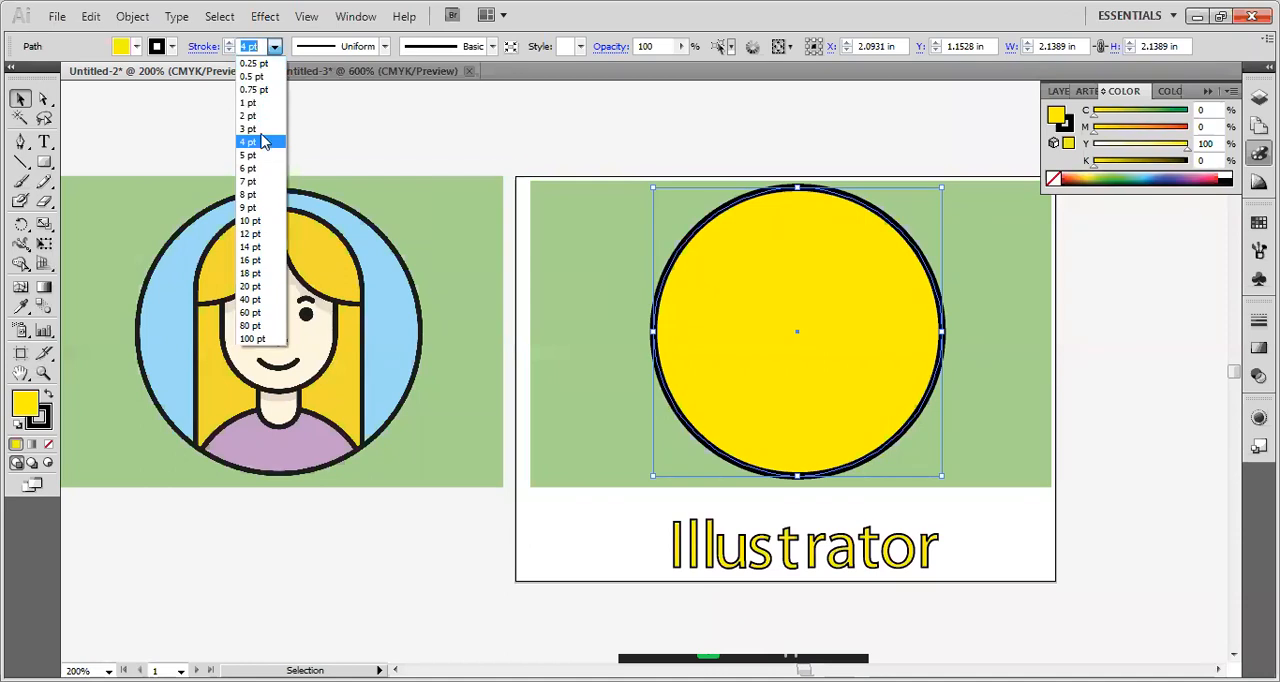
click(257, 130)
click(730, 163)
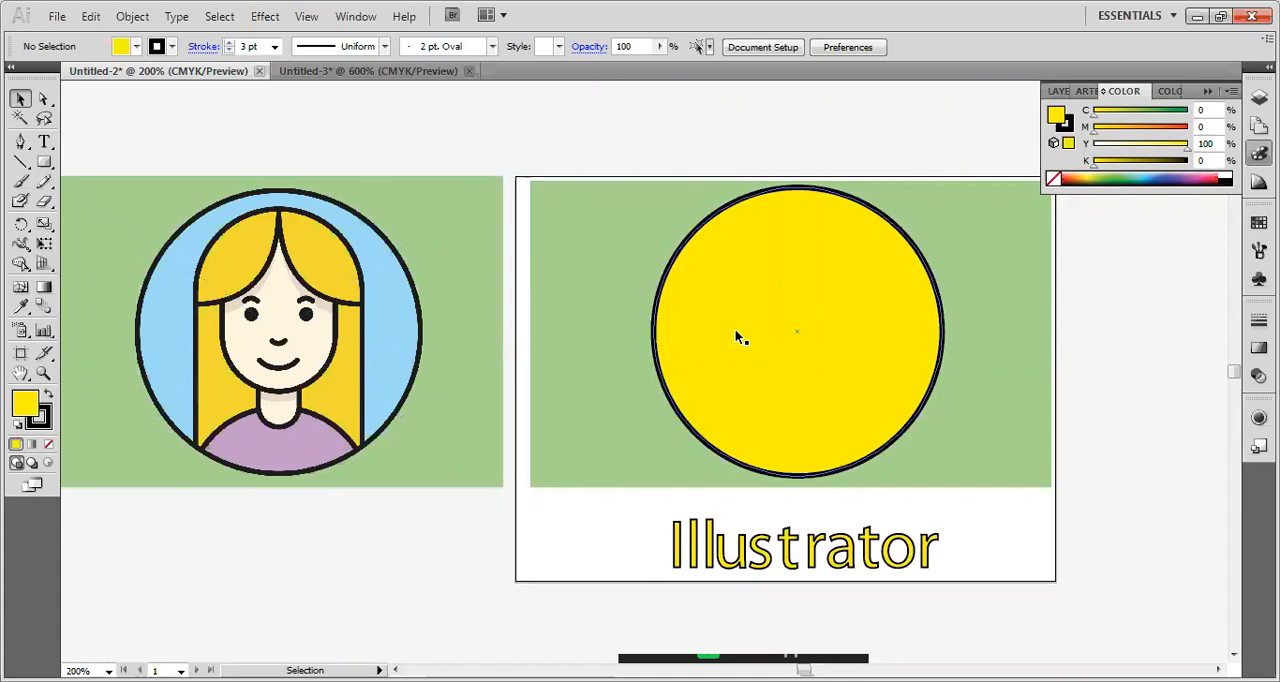
Draw an upright rounded rectangle about 0.87 by 1.71 in beside the yellow circle and remove its fill.
click(44, 168)
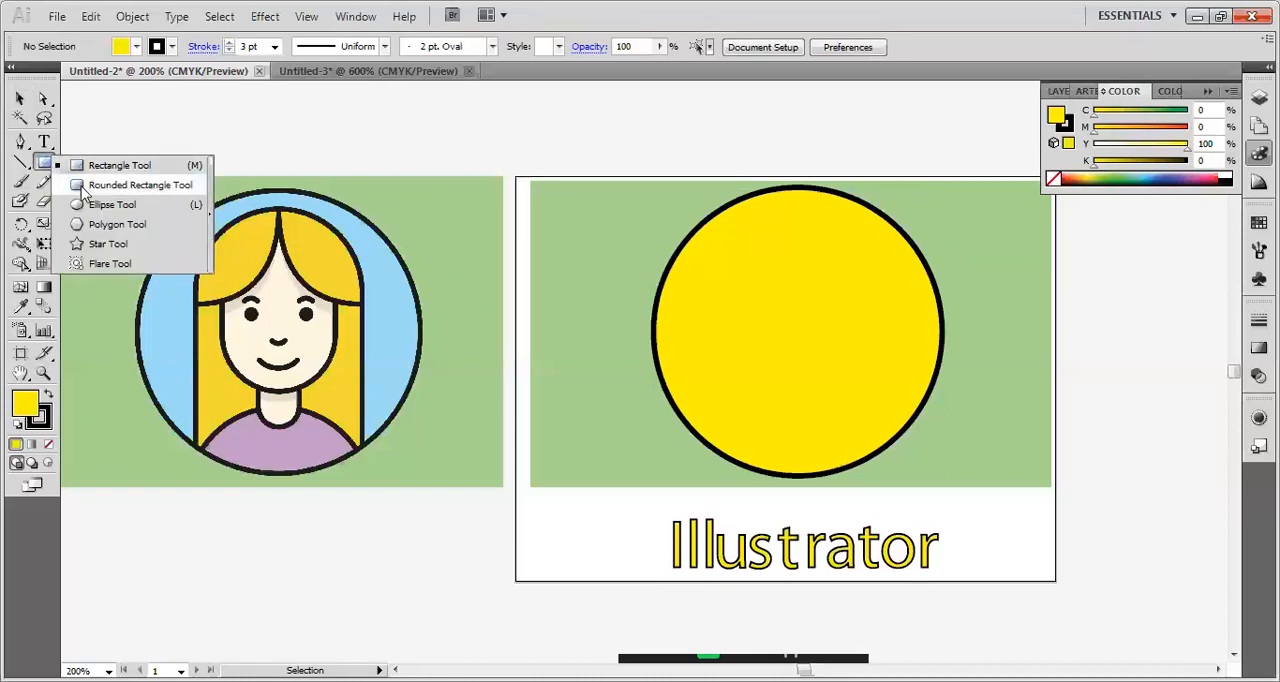
click(84, 186)
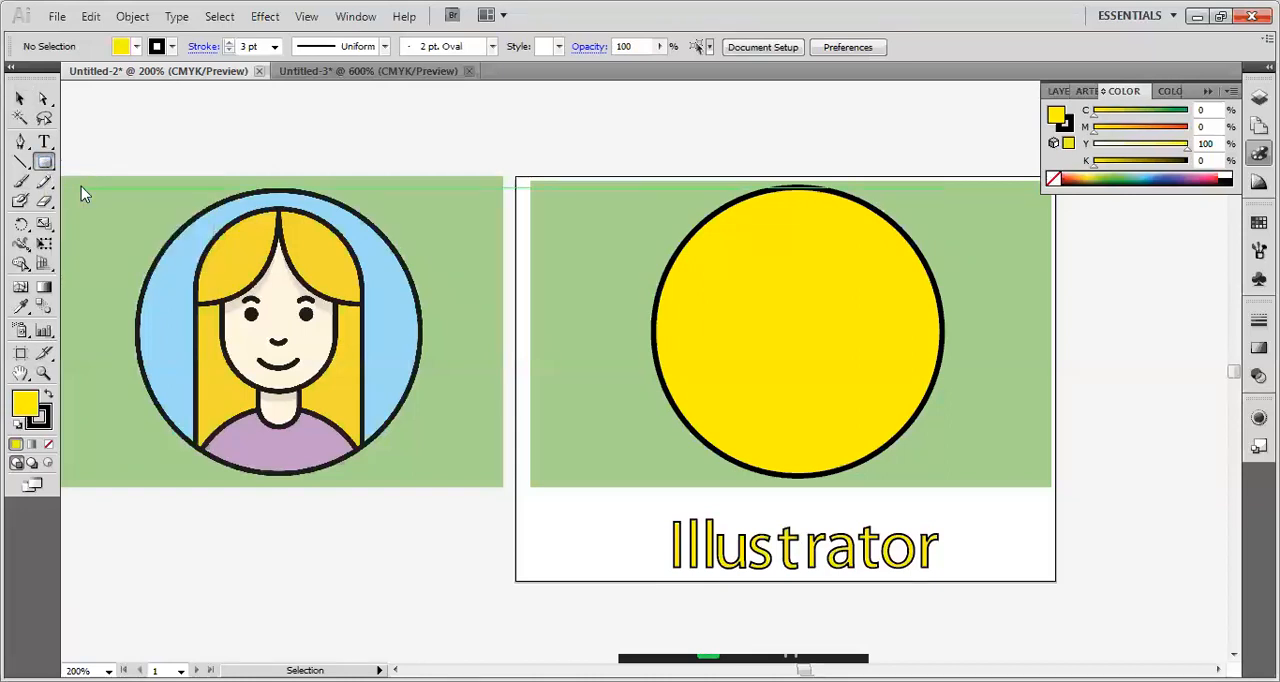
mouse_move(540, 130)
mouse_down()
mouse_move(622, 246)
mouse_move(641, 364)
mouse_move(656, 360)
mouse_up()
key(v)
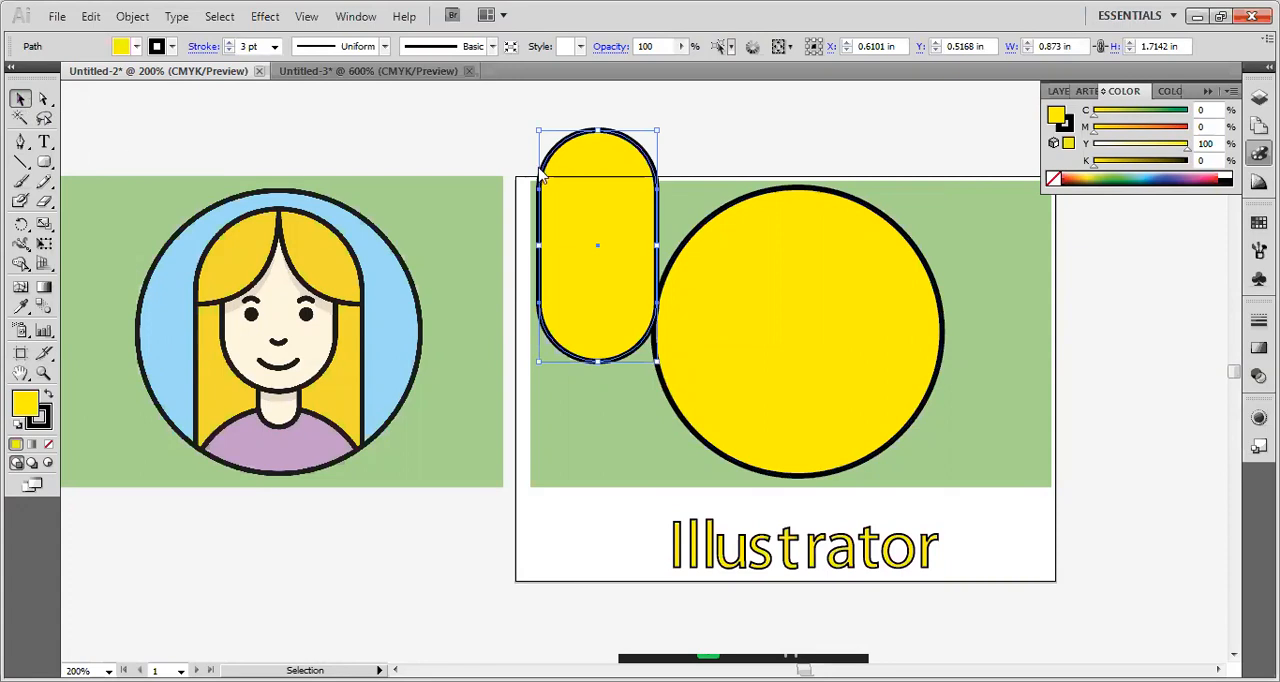
click(137, 47)
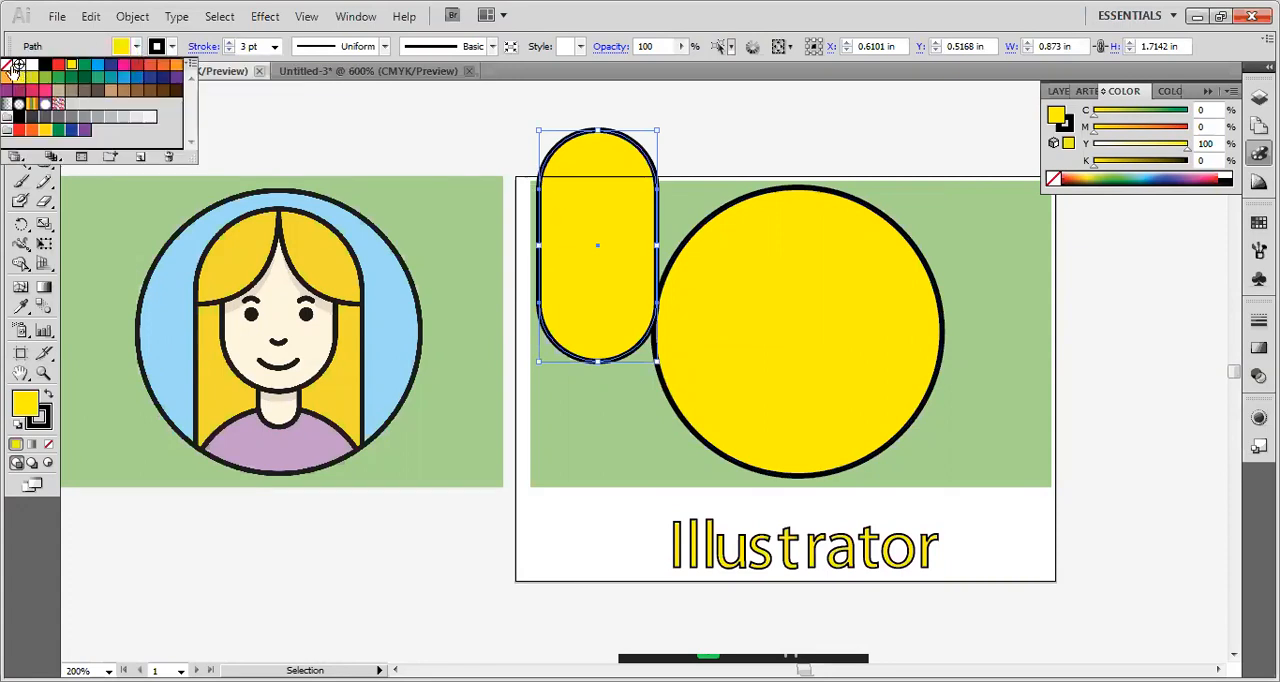
click(624, 136)
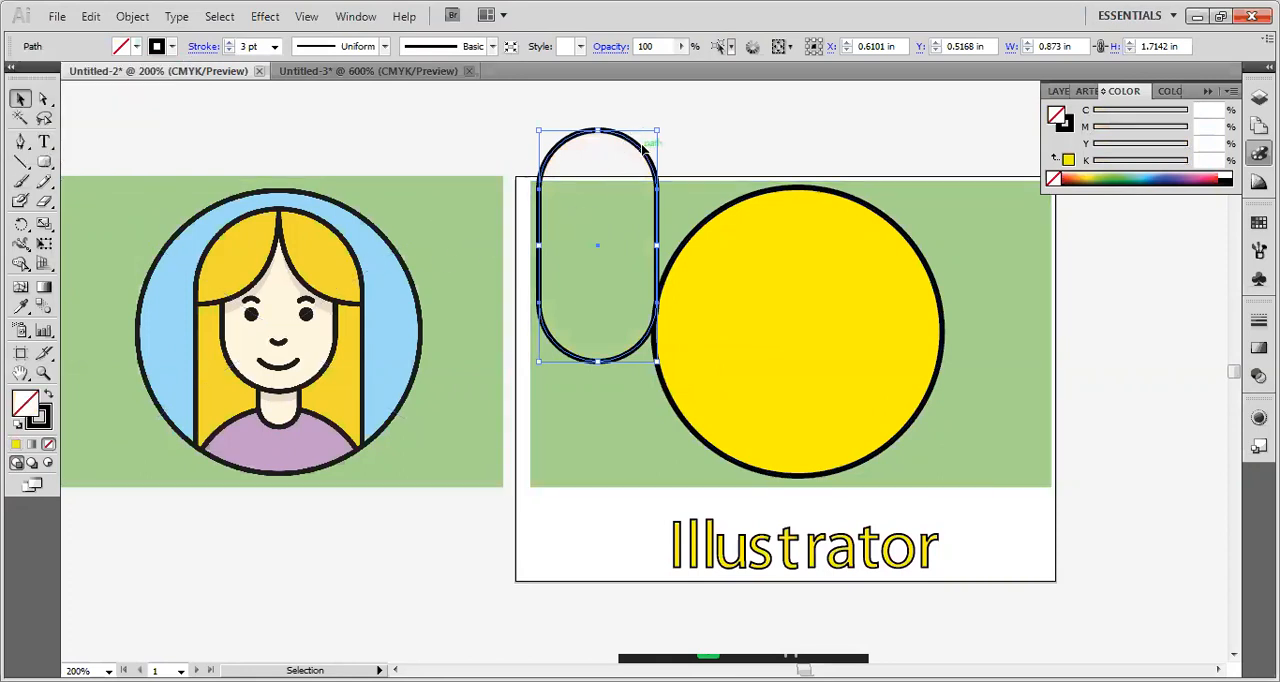
Scale the rounded rectangle to about 1.21 by 2.18 in over the reference hair, and place it centred on the yellow circle.
drag(641, 148, 298, 238)
drag(313, 450, 358, 500)
drag(280, 219, 283, 209)
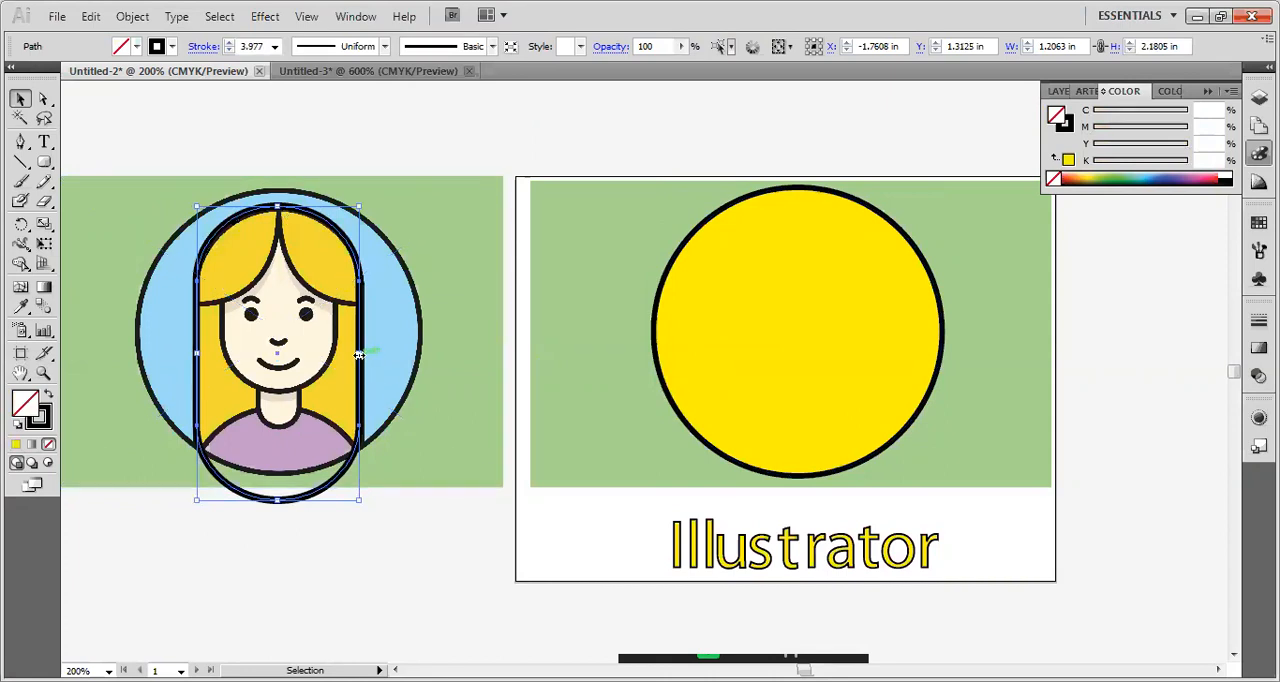
drag(338, 479, 813, 463)
drag(841, 483, 856, 482)
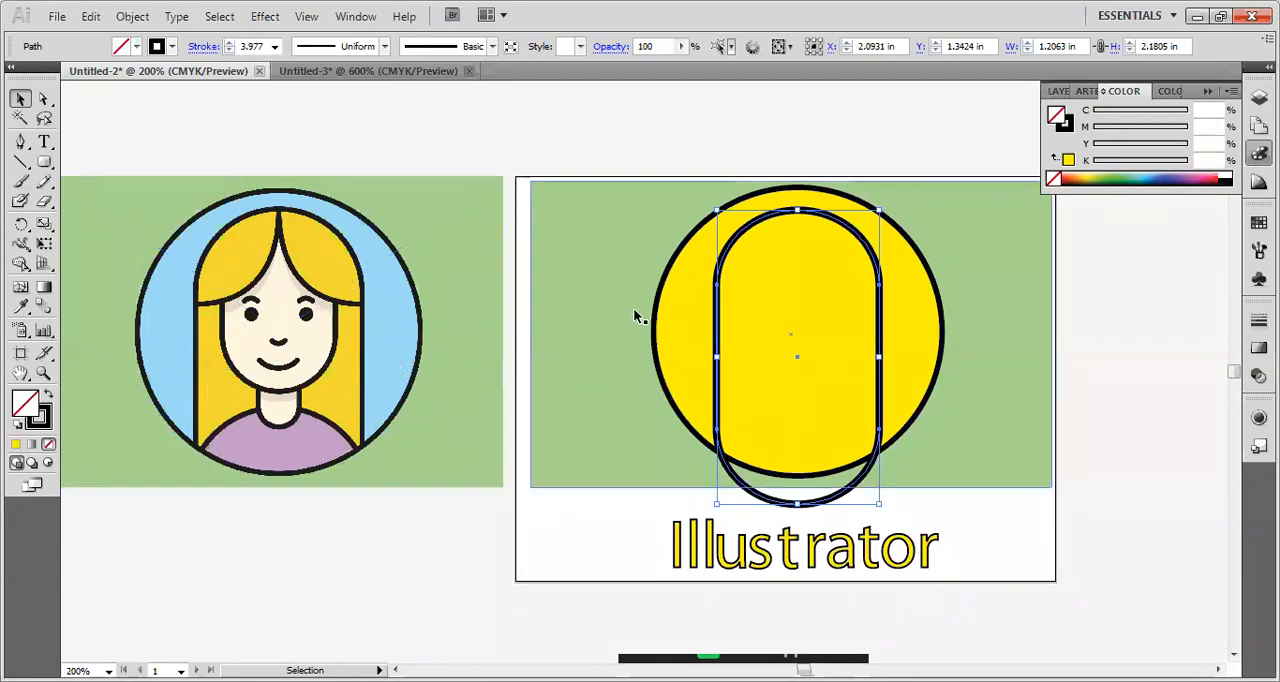
Fill the yellow circle with the light blue sampled from the reference portrait's circular background using the Eyedropper.
click(703, 313)
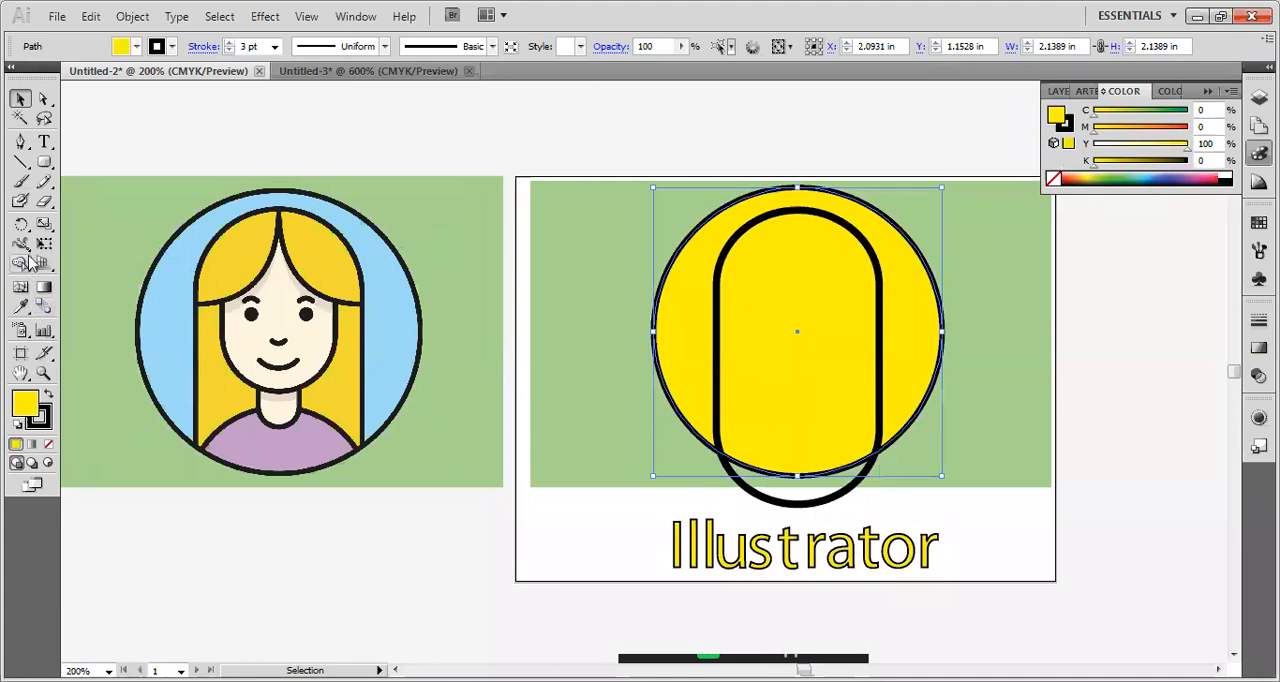
click(20, 306)
click(376, 332)
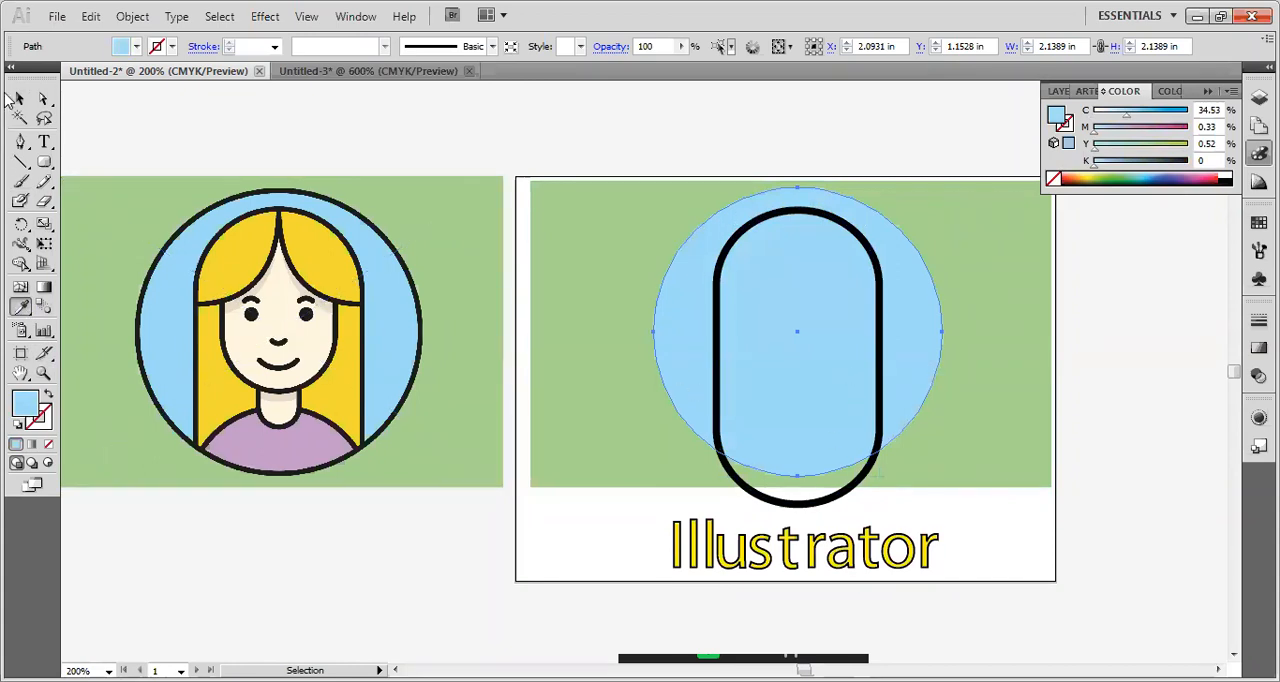
click(19, 99)
Set the unfilled rounded rectangle's stroke weight to 2 pt and deselect it.
click(717, 321)
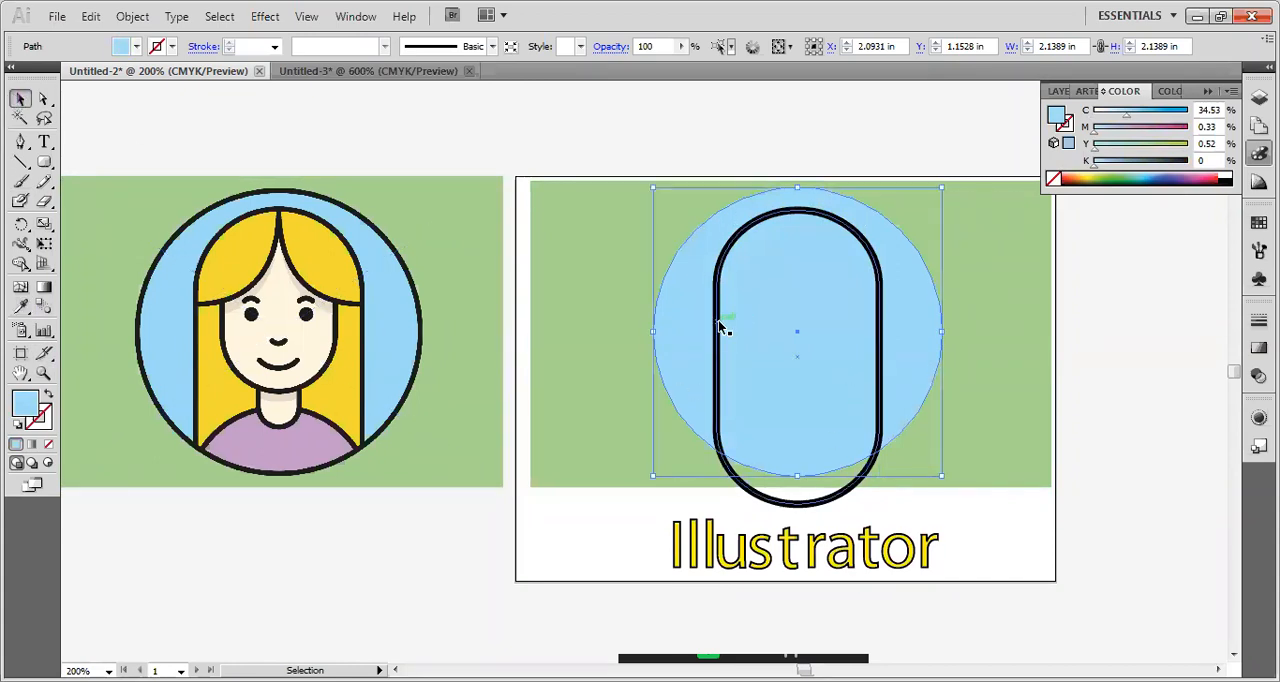
shift+click(335, 330)
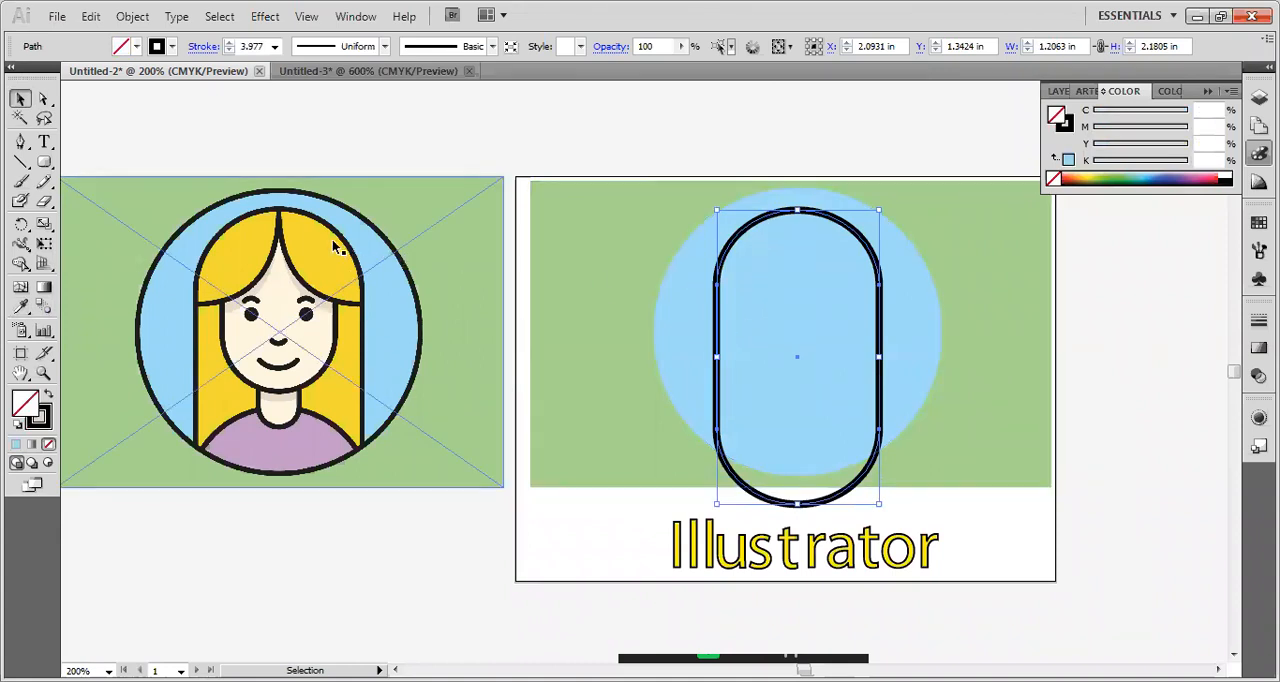
click(275, 47)
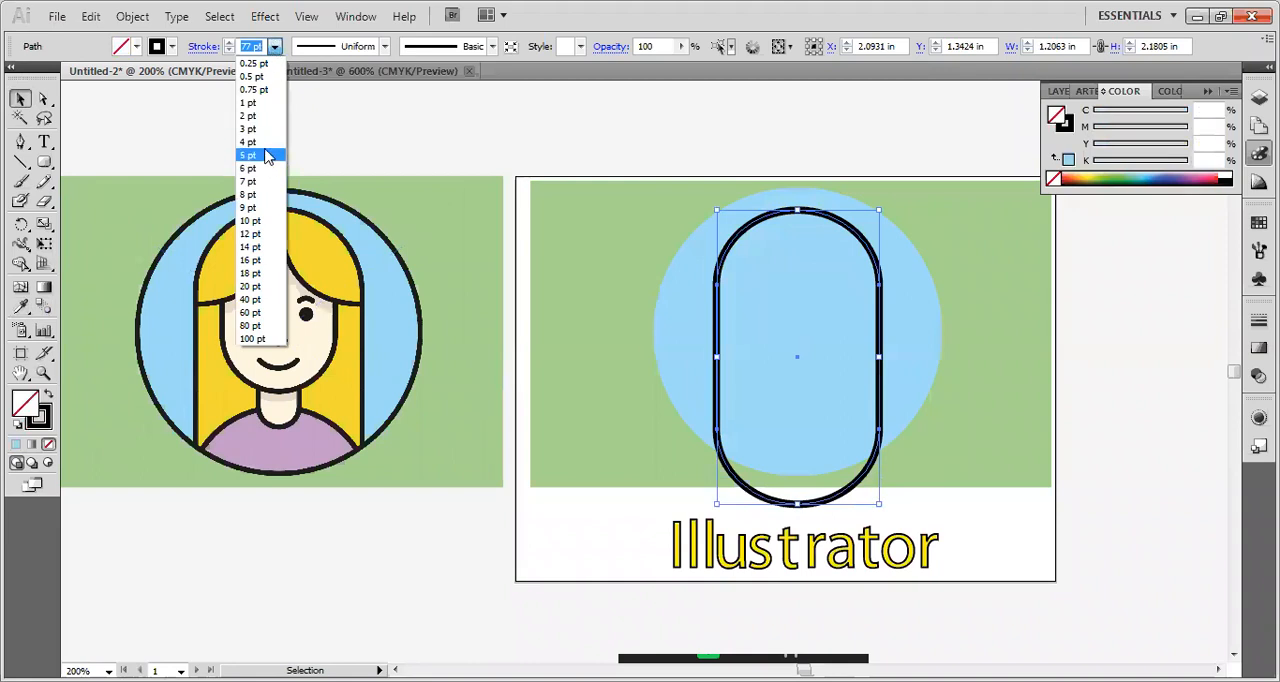
click(250, 115)
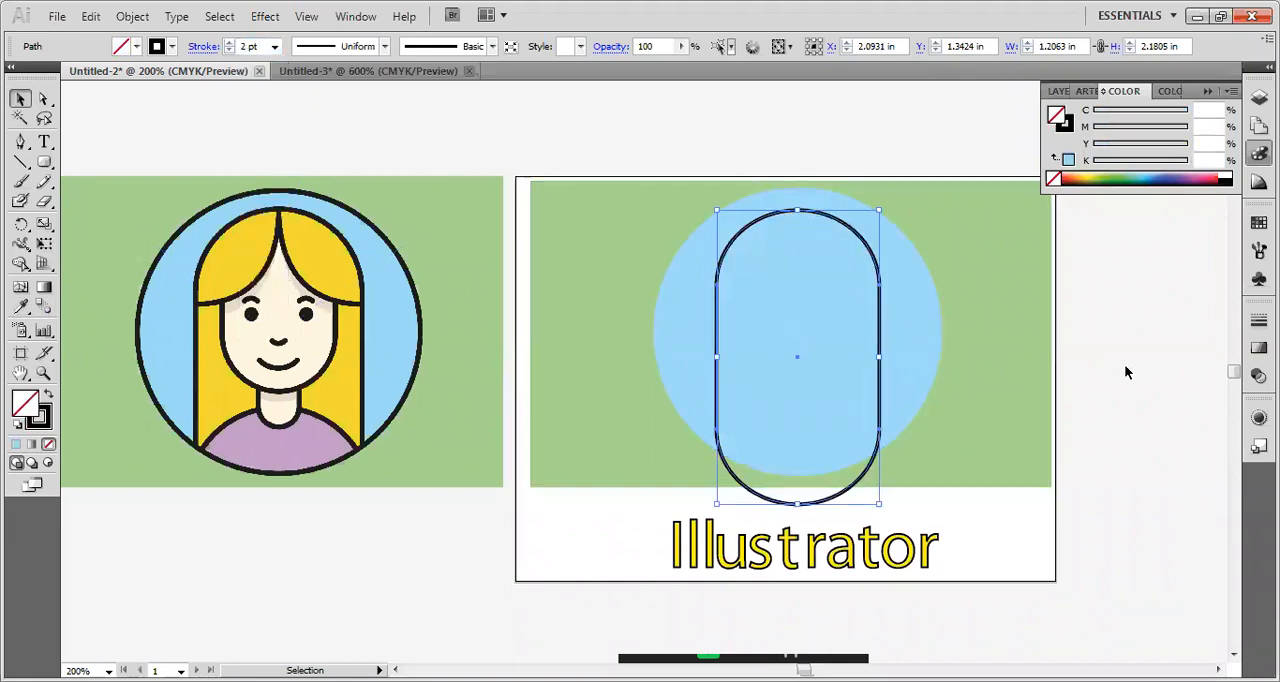
click(1124, 364)
Give the blue circle a 3 pt black stroke and deselect it.
click(948, 284)
click(911, 294)
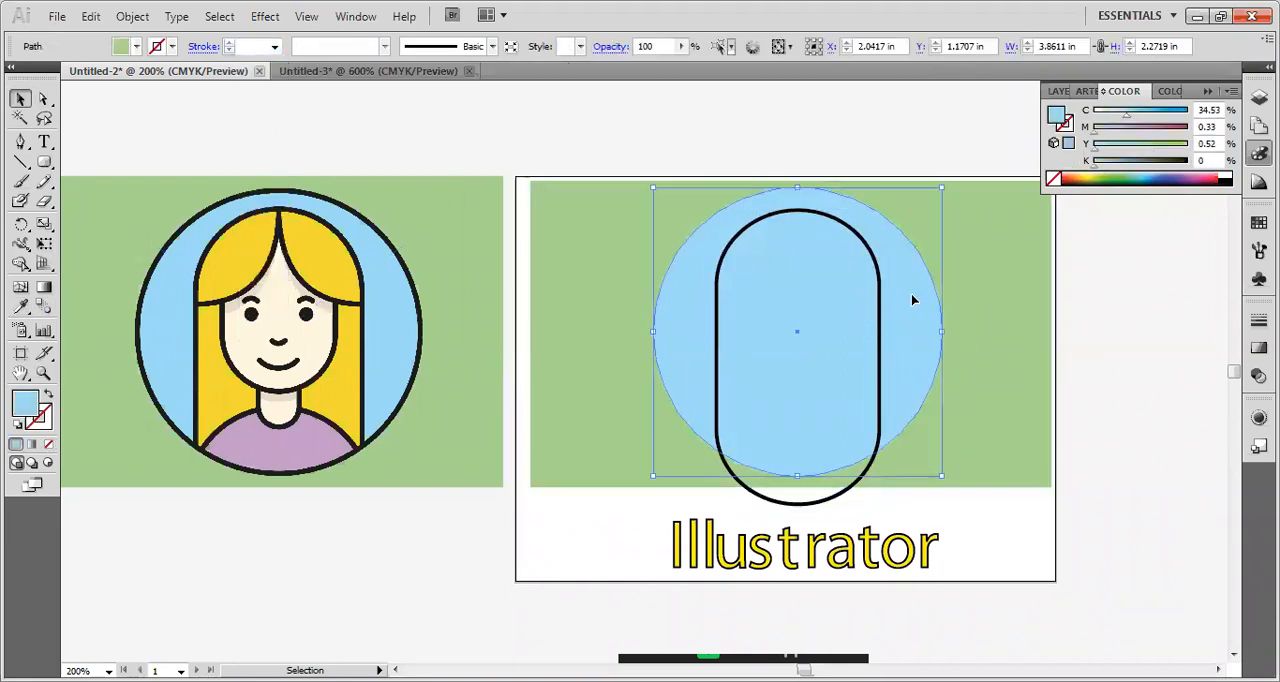
click(275, 47)
click(248, 128)
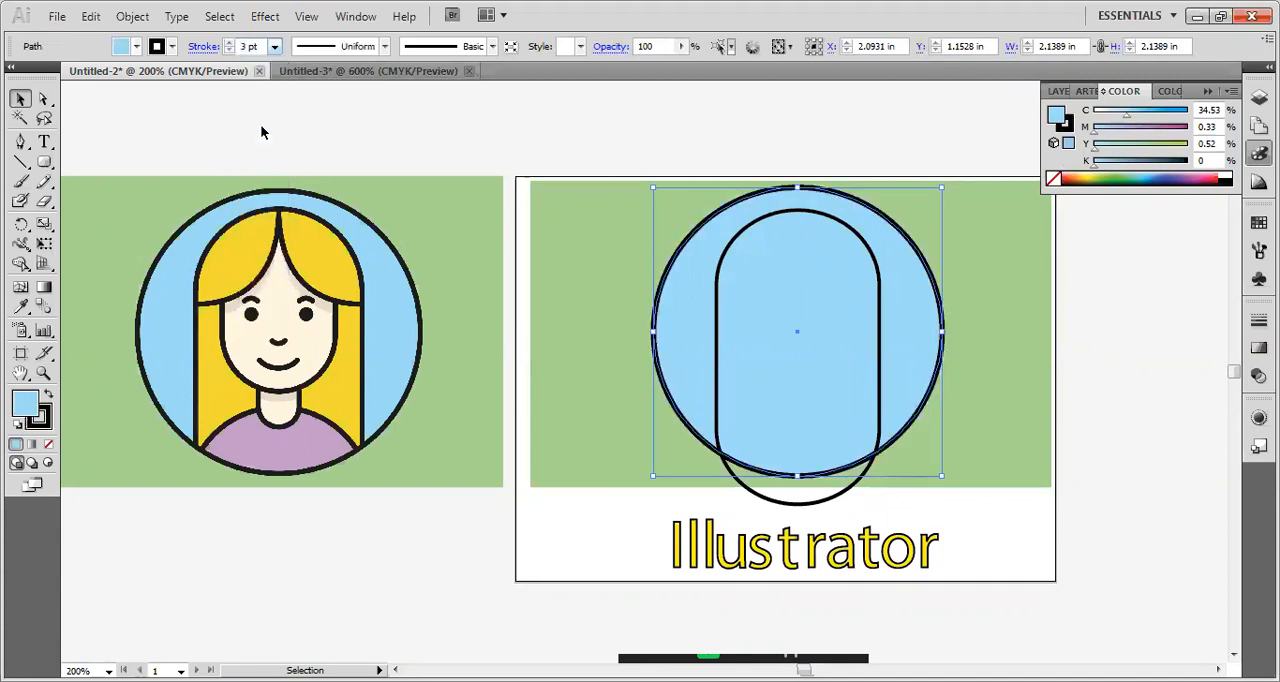
click(1098, 352)
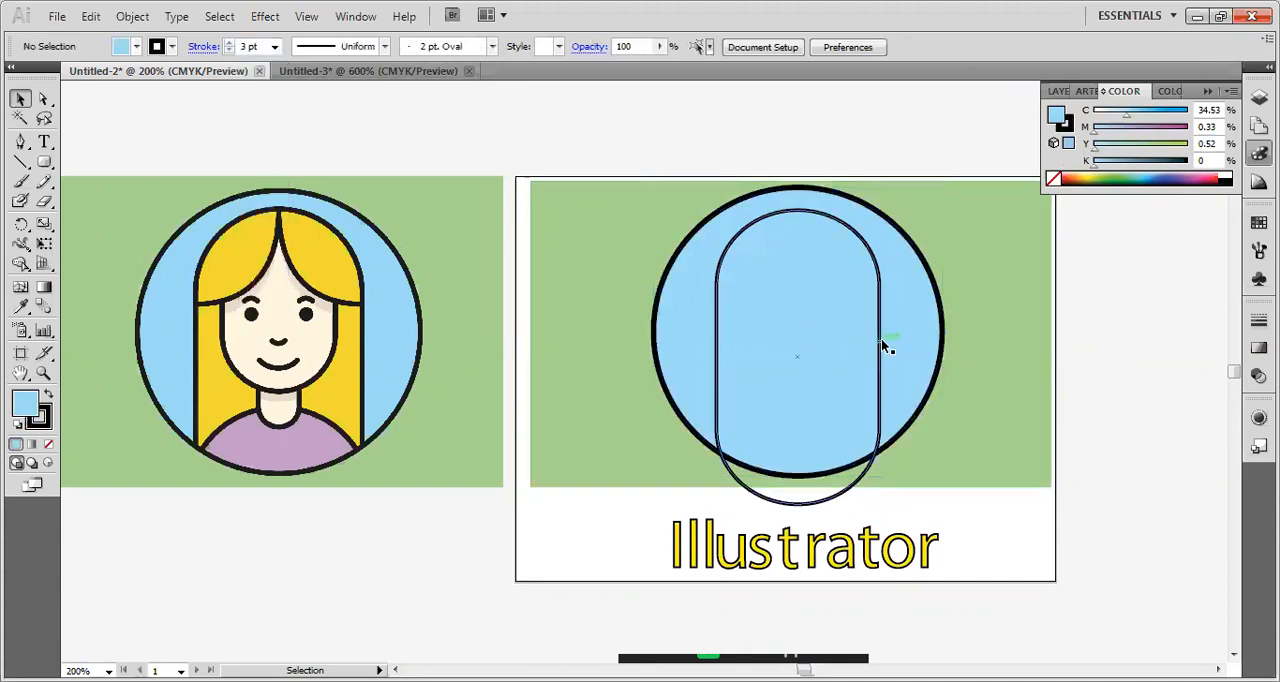
Fill the rounded rectangle with the yellow sampled from the reference portrait's hair using the Eyedropper.
click(883, 345)
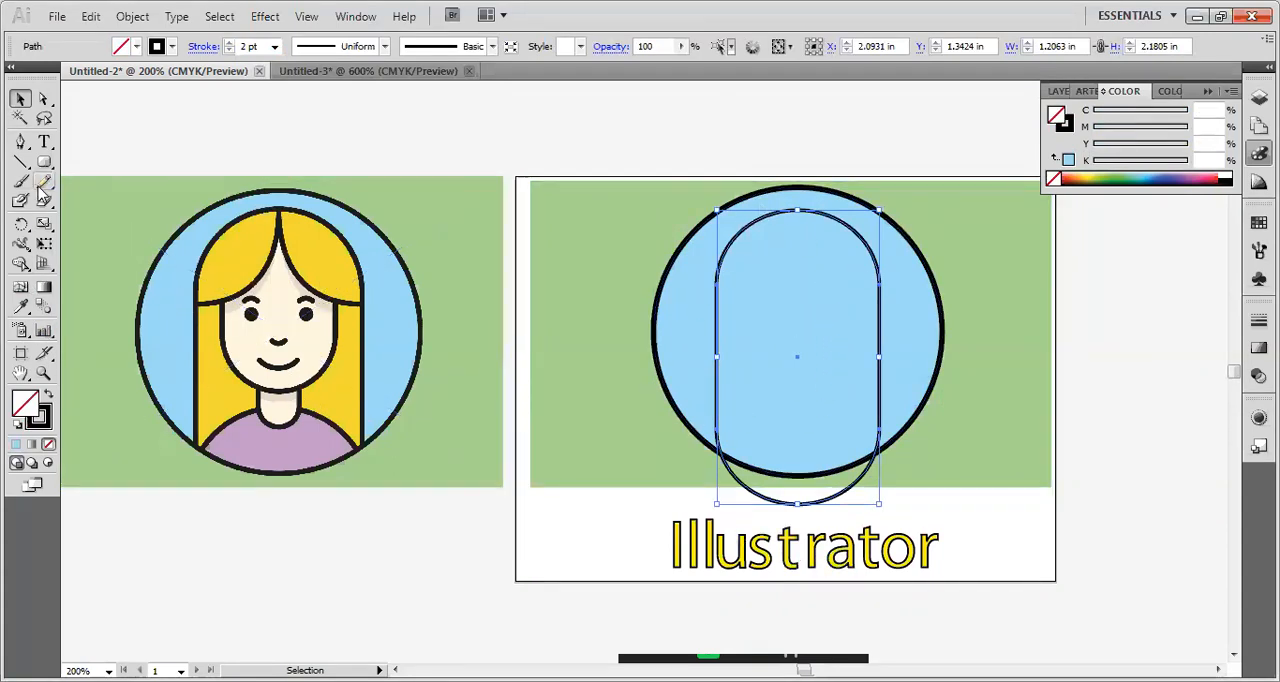
click(21, 306)
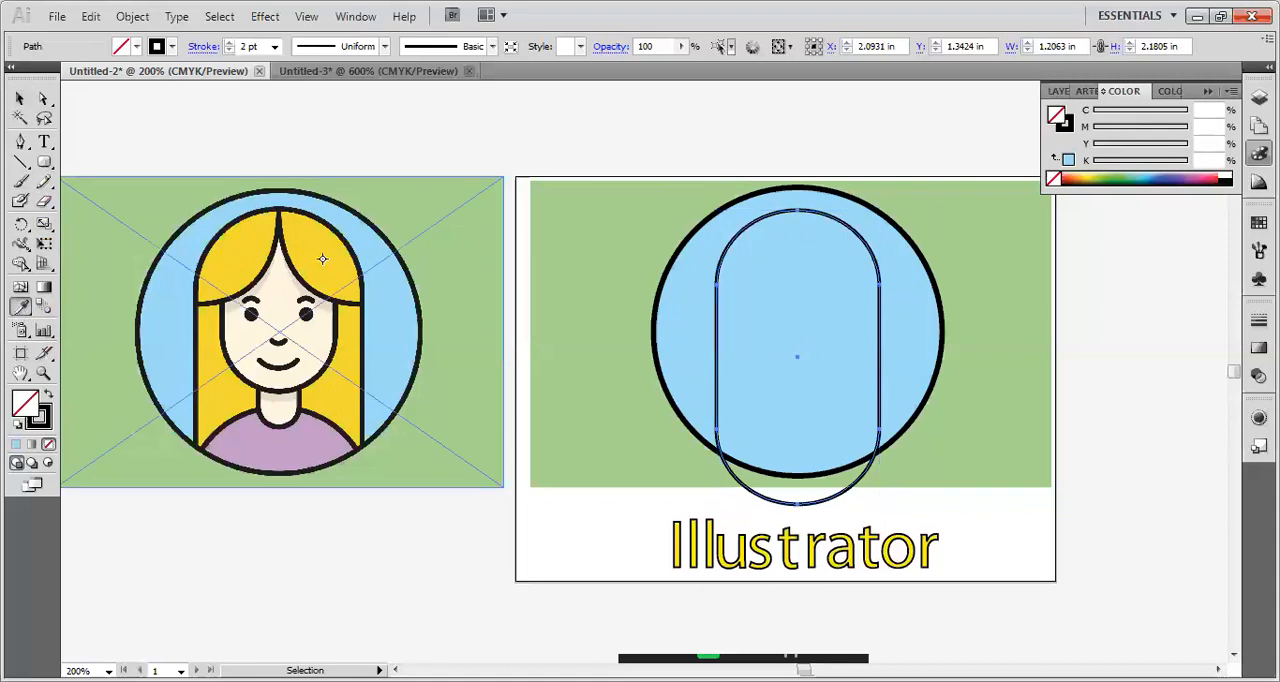
click(322, 259)
click(21, 97)
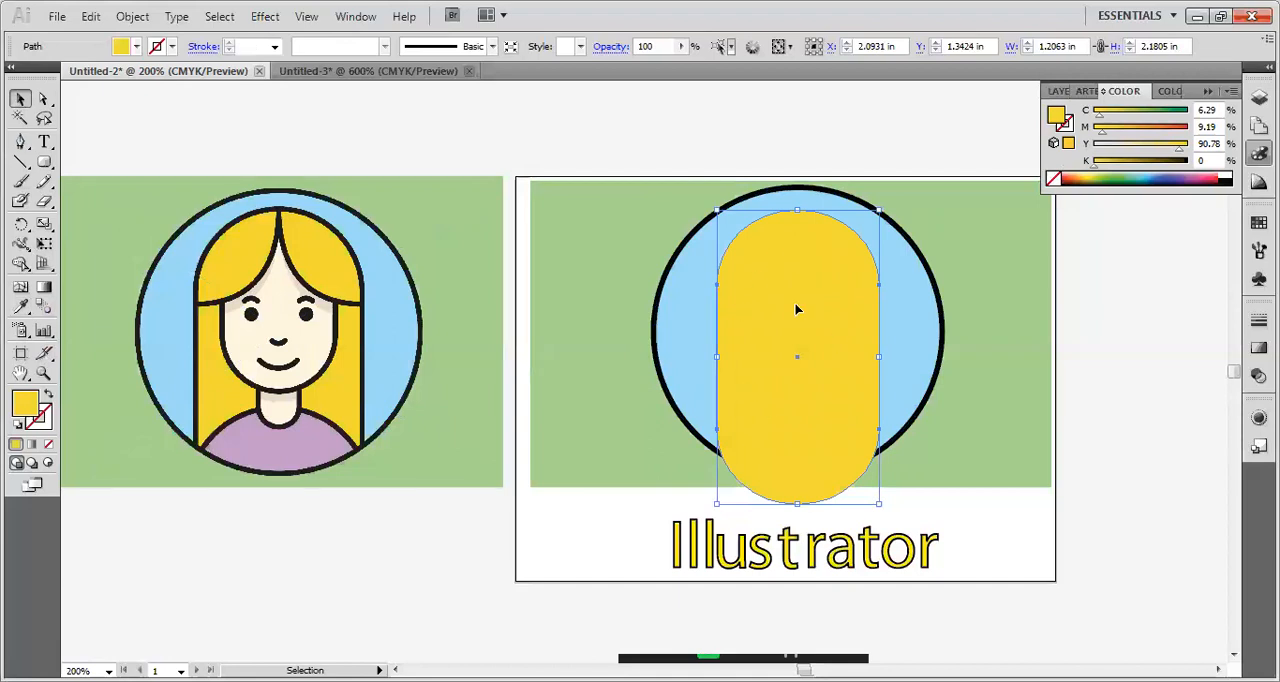
Give the yellow rounded rectangle a 3 pt black stroke and deselect it.
click(274, 46)
click(250, 116)
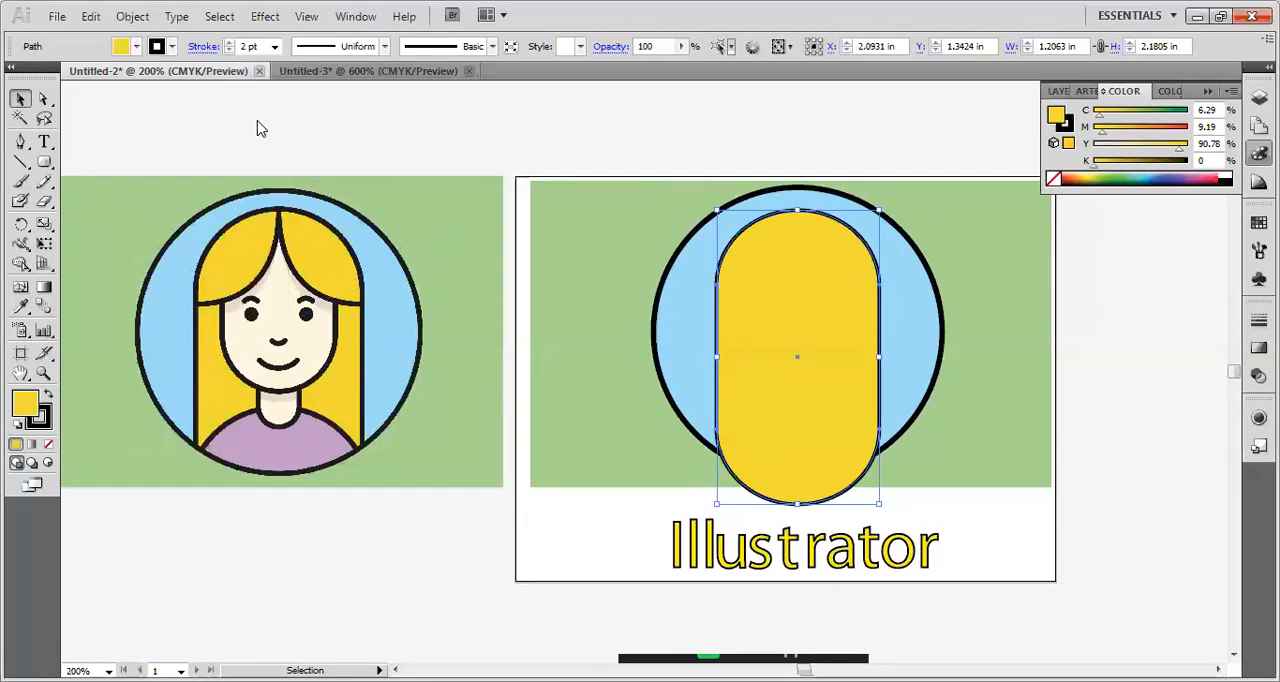
click(274, 46)
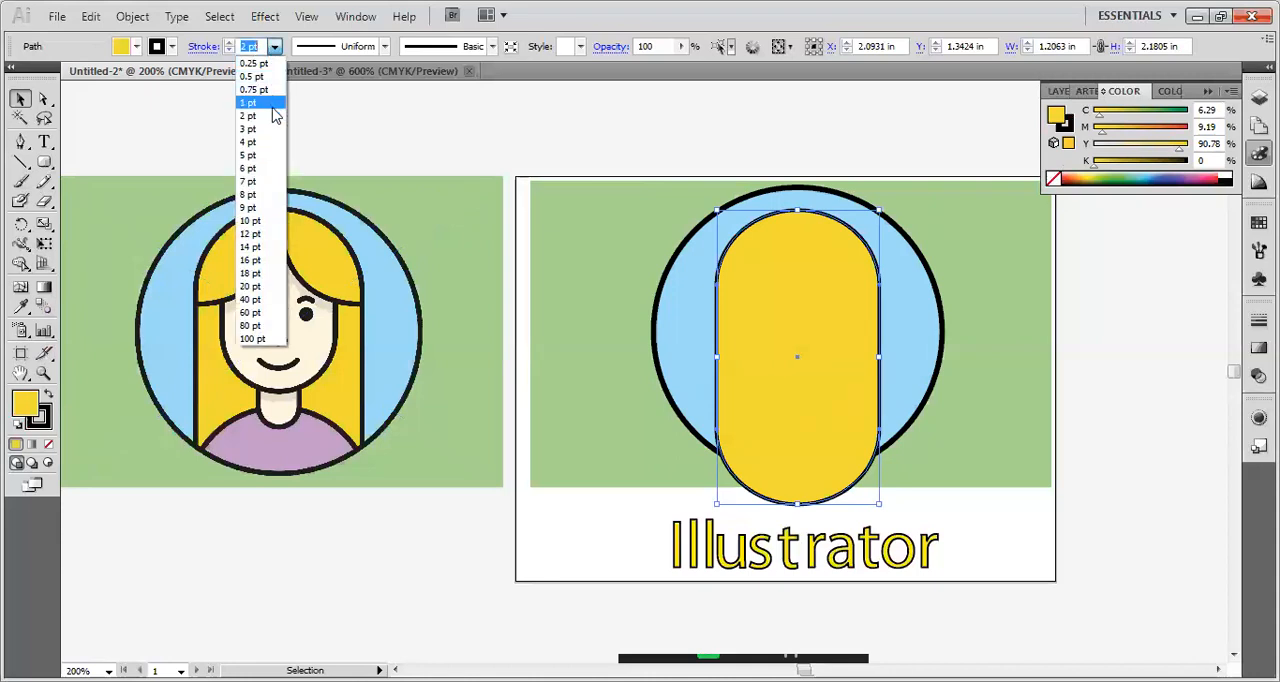
click(248, 129)
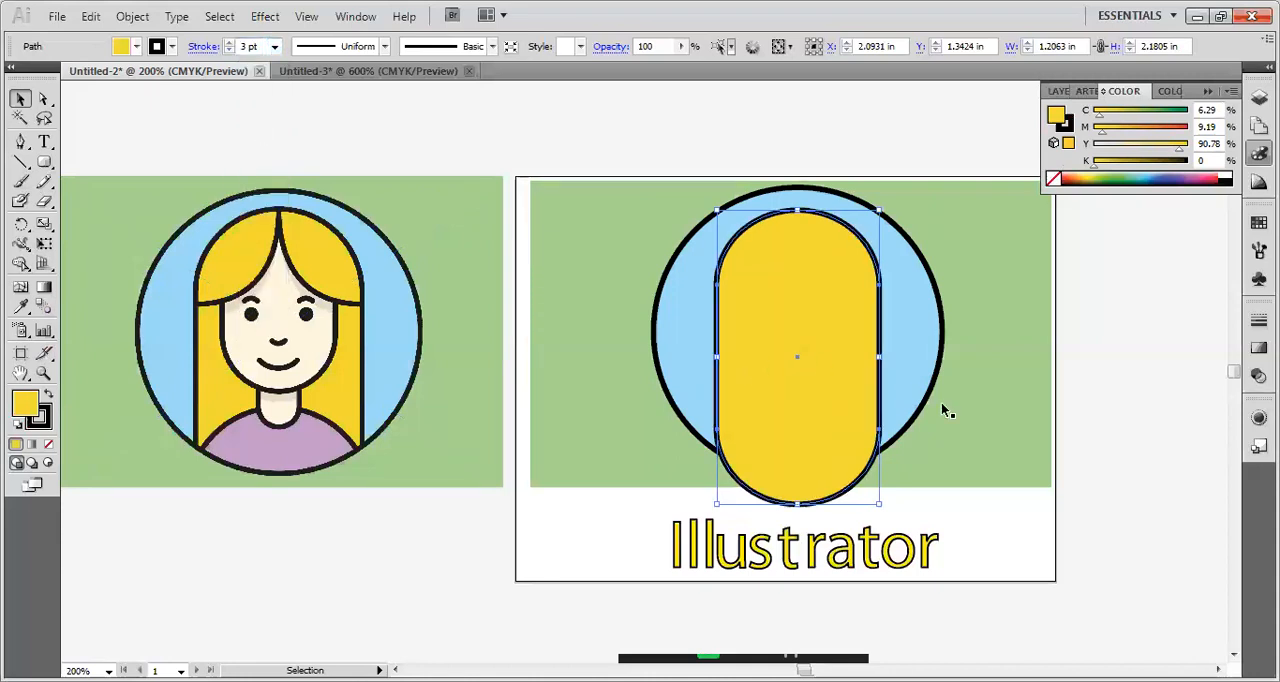
click(1125, 425)
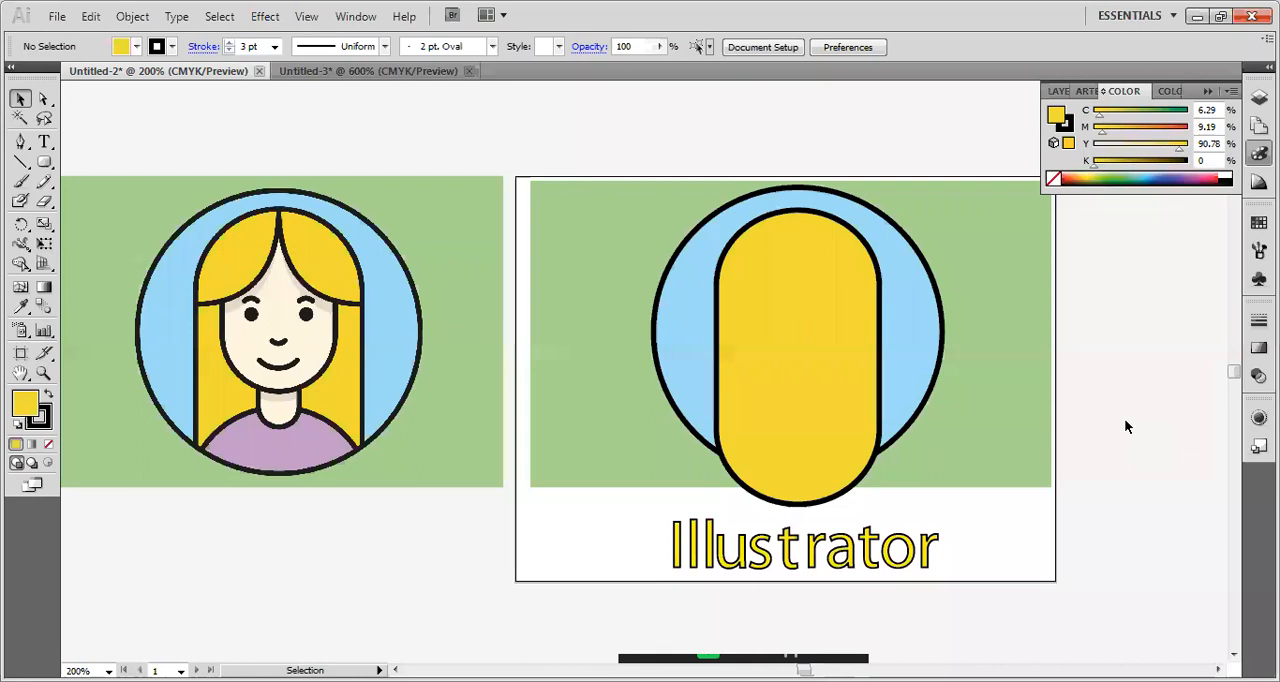
Align the yellow rounded rectangle and the blue circle on their horizontal centres and deselect them.
click(864, 421)
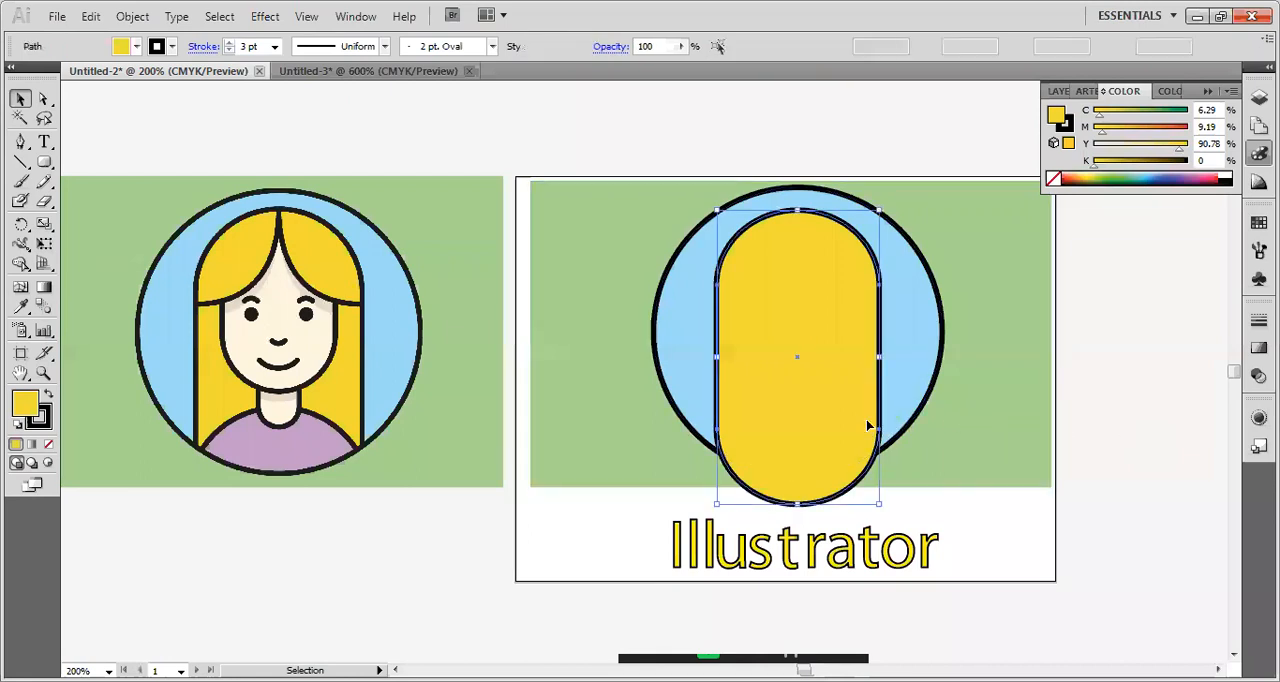
shift+click(901, 400)
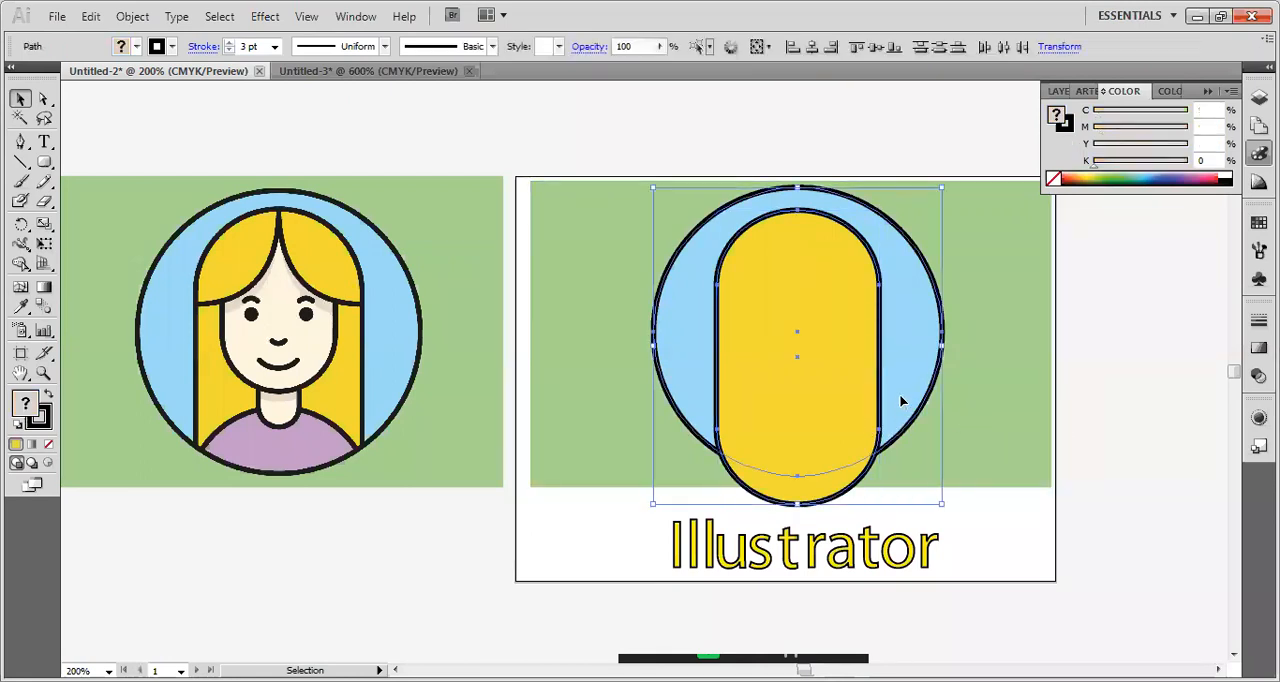
click(813, 49)
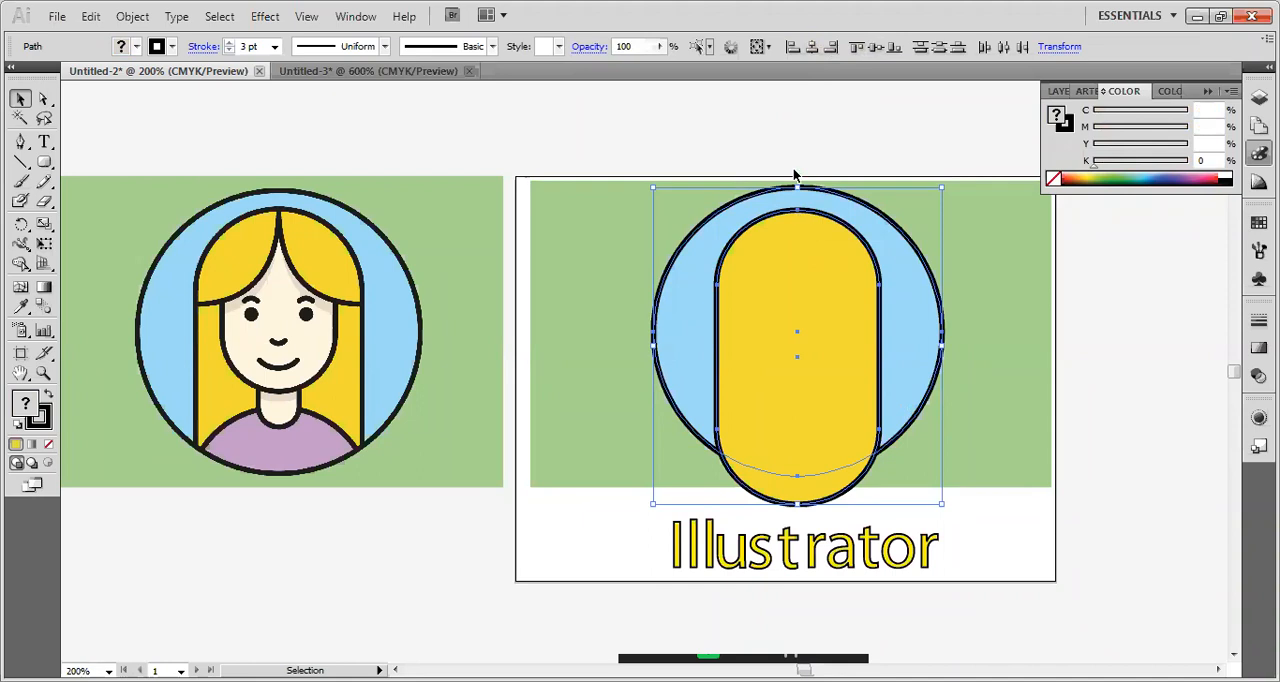
click(1068, 420)
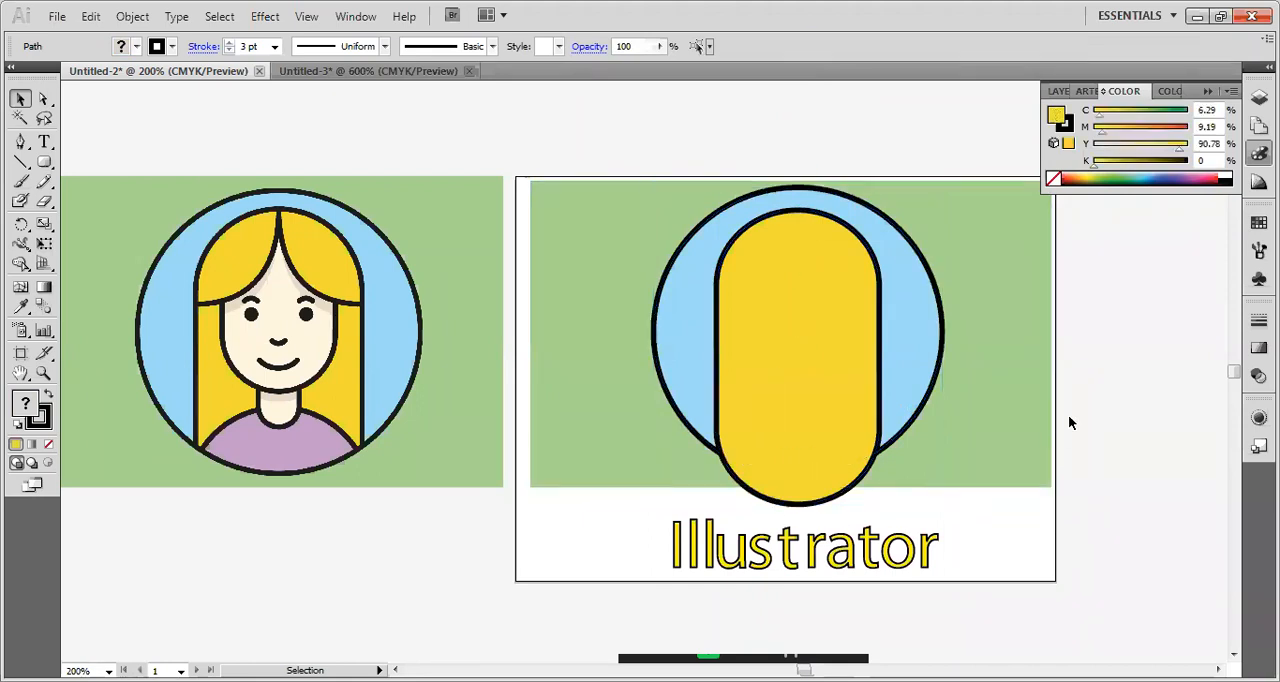
click(826, 374)
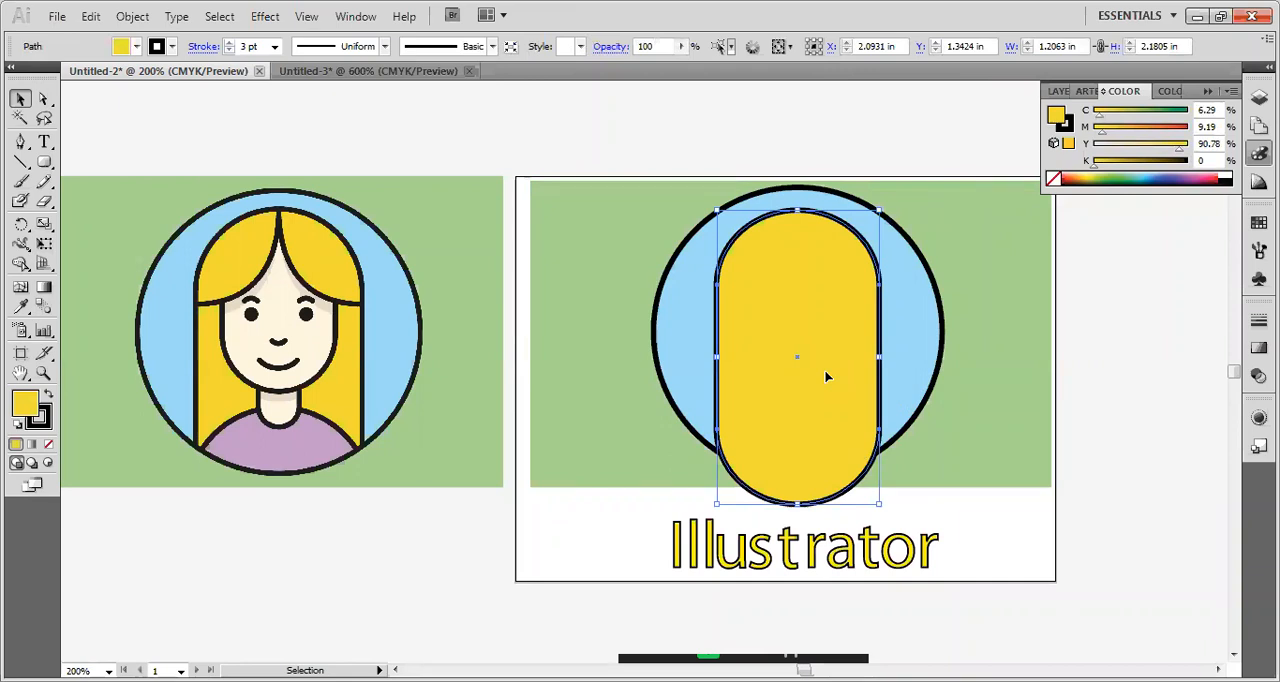
shift+click(916, 319)
shift+click(372, 398)
shift+click(343, 257)
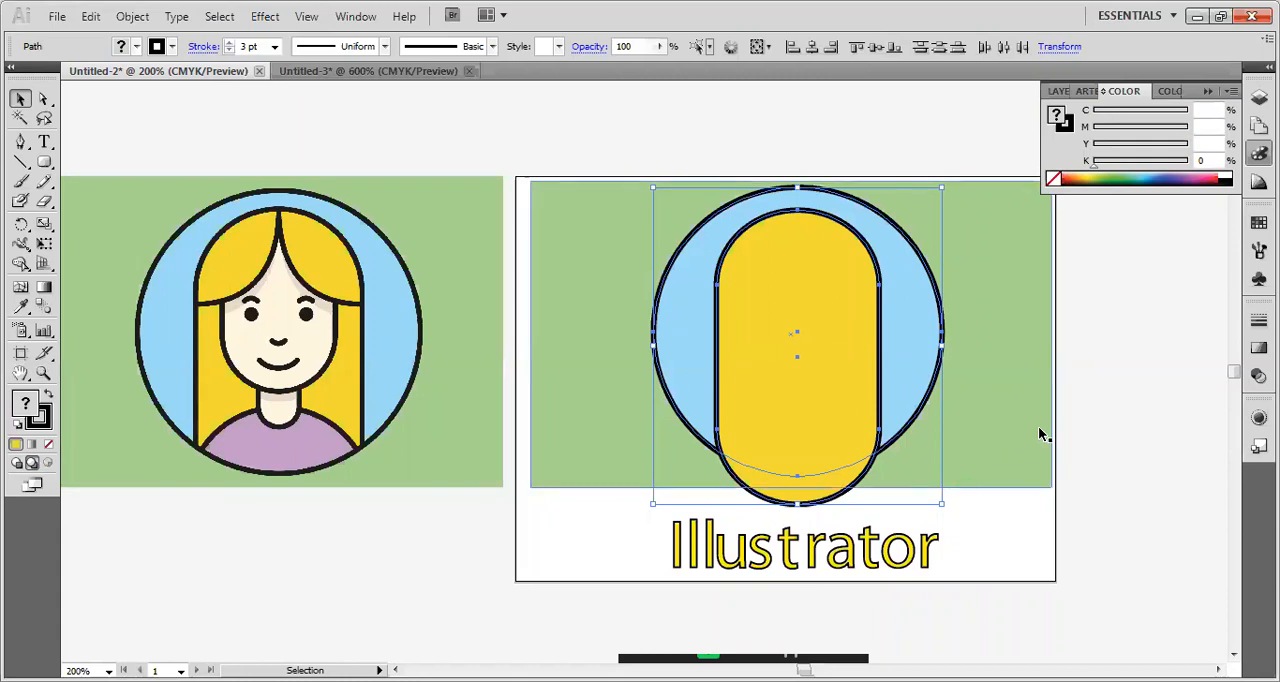
click(881, 421)
click(896, 376)
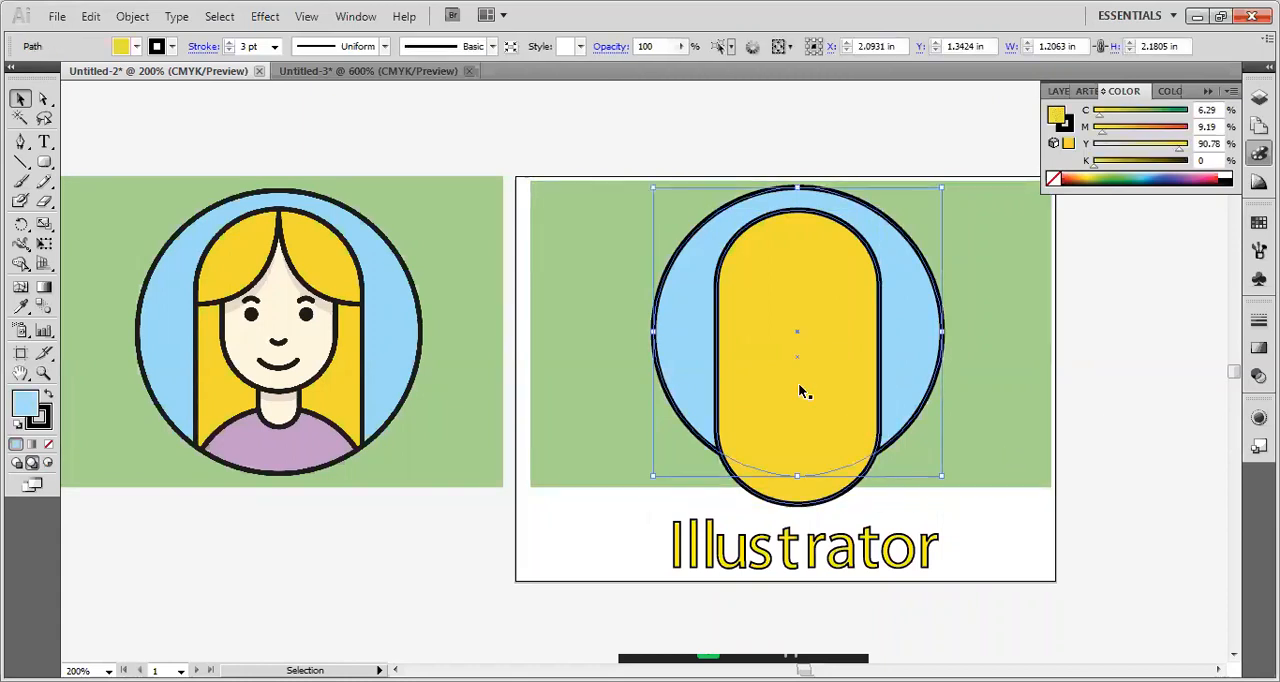
click(1160, 394)
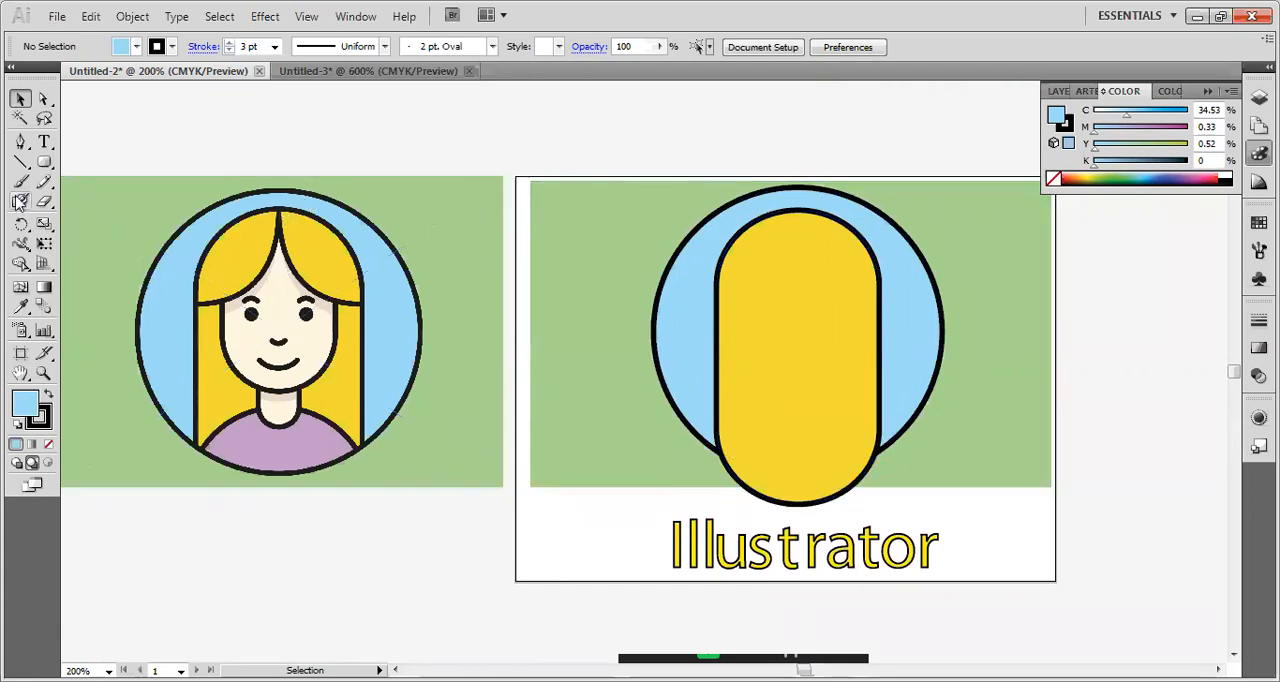
Draw an ellipse about 1.08 by 1.22 in whose lower-right curve follows the left hair parting of the reference portrait.
click(44, 162)
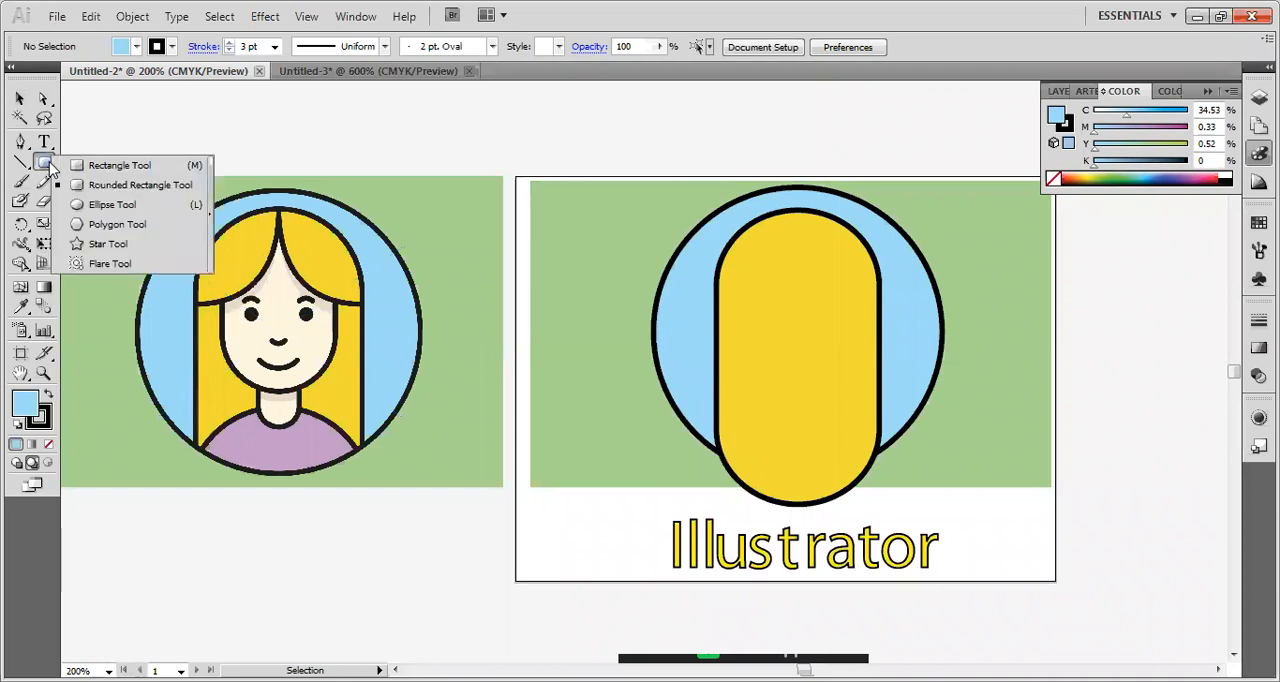
click(100, 204)
drag(166, 162, 277, 301)
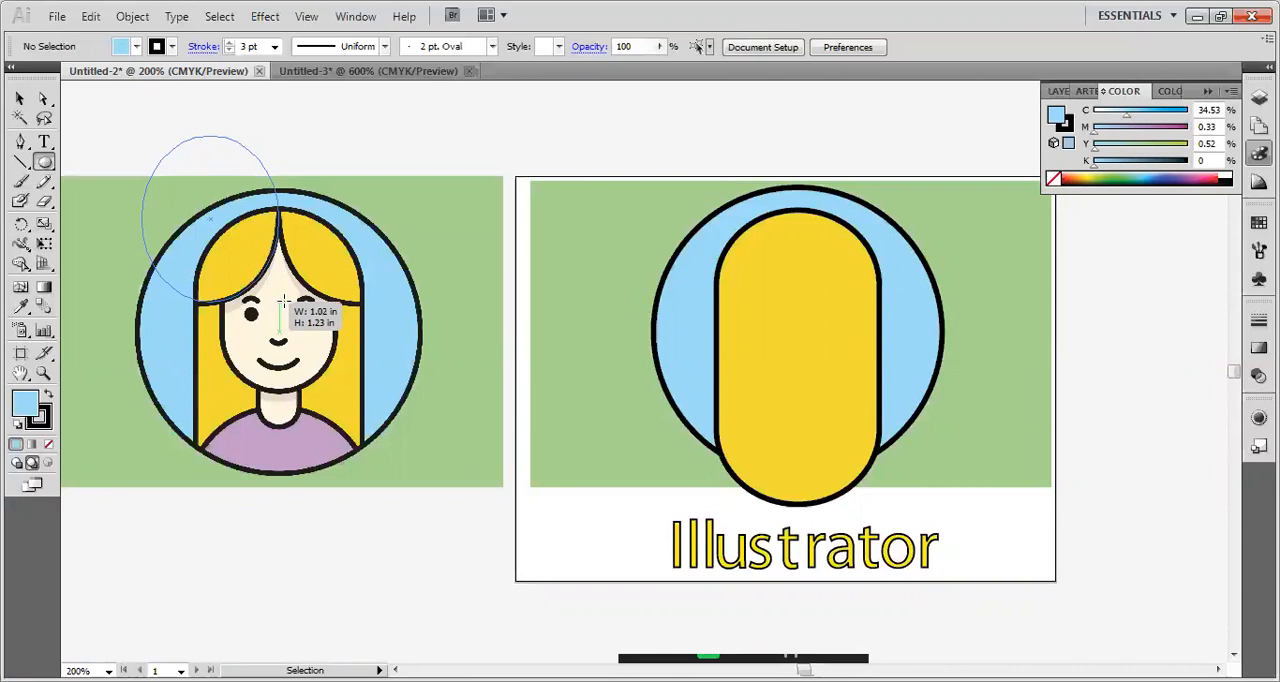
drag(285, 300, 274, 300)
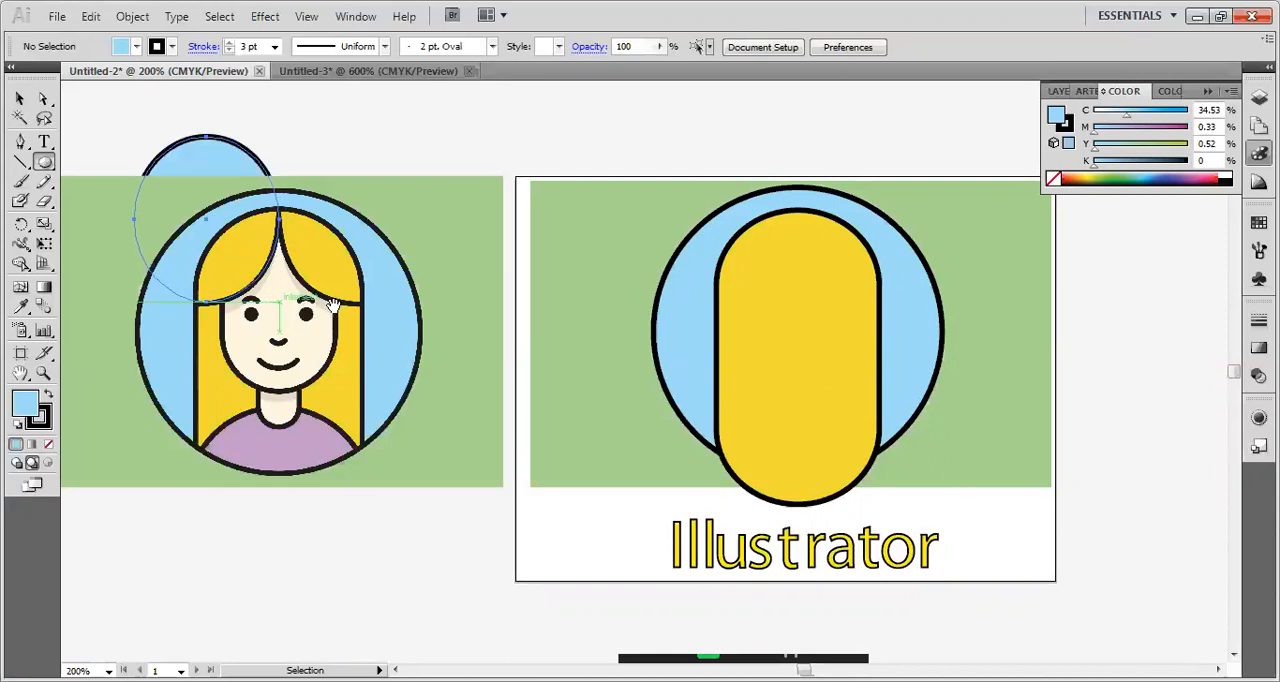
Move the ellipse over the upper-left edge of the yellow hair shape on the artboard and bring it to the front.
click(19, 100)
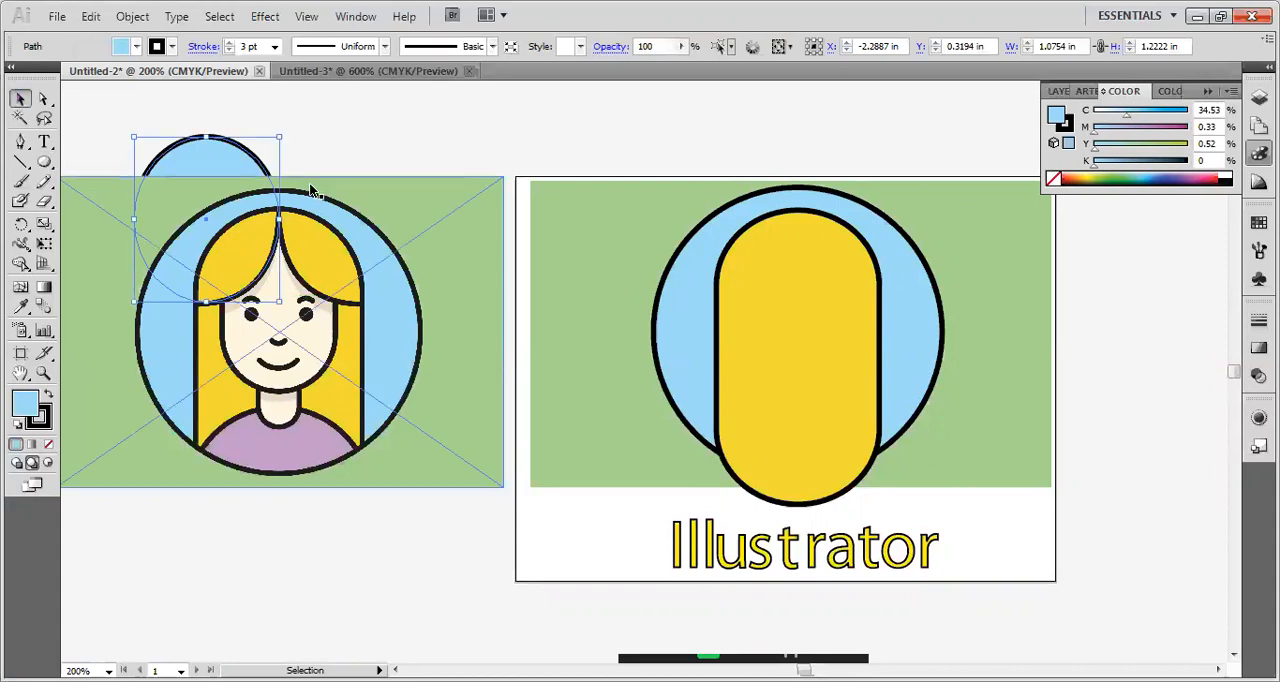
drag(224, 155, 737, 192)
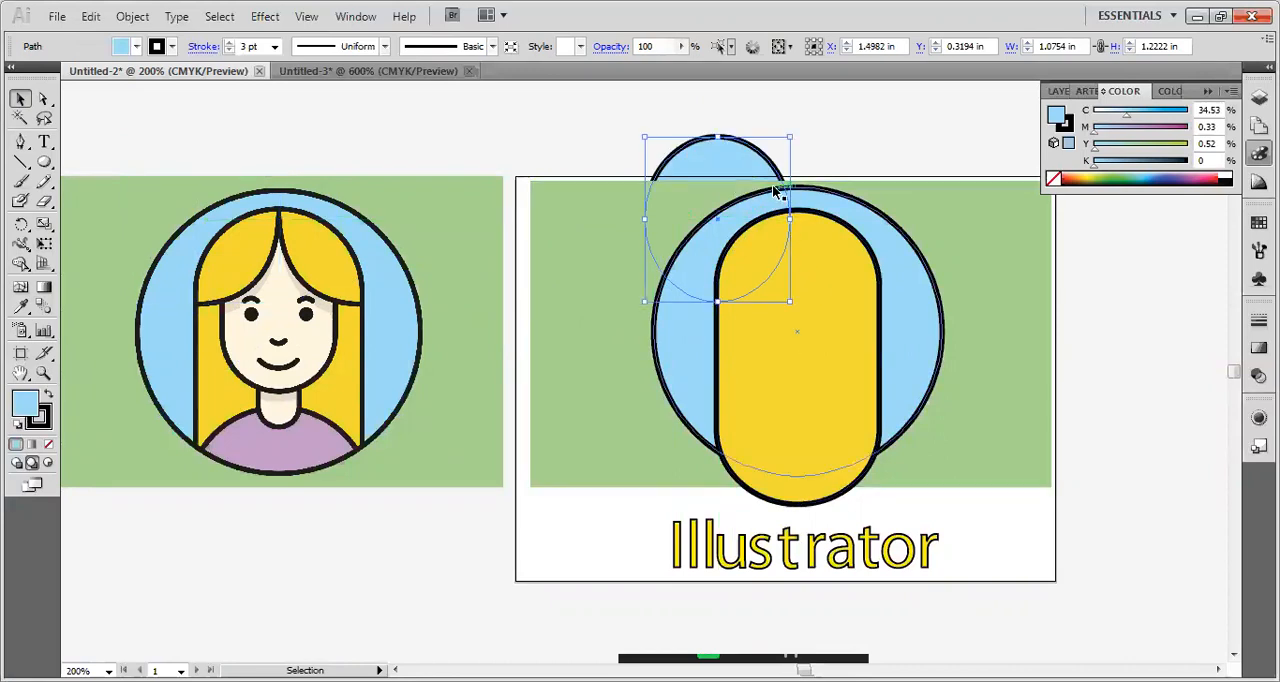
right_click(750, 164)
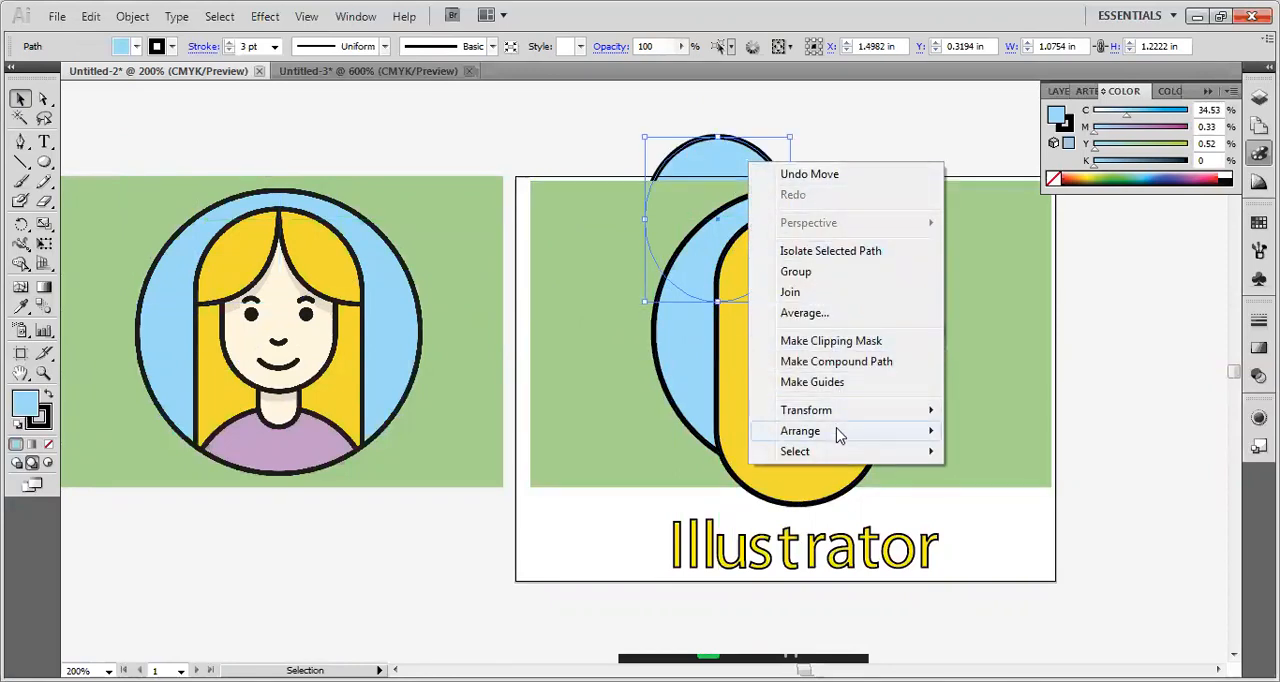
mouse_move(838, 434)
click(976, 430)
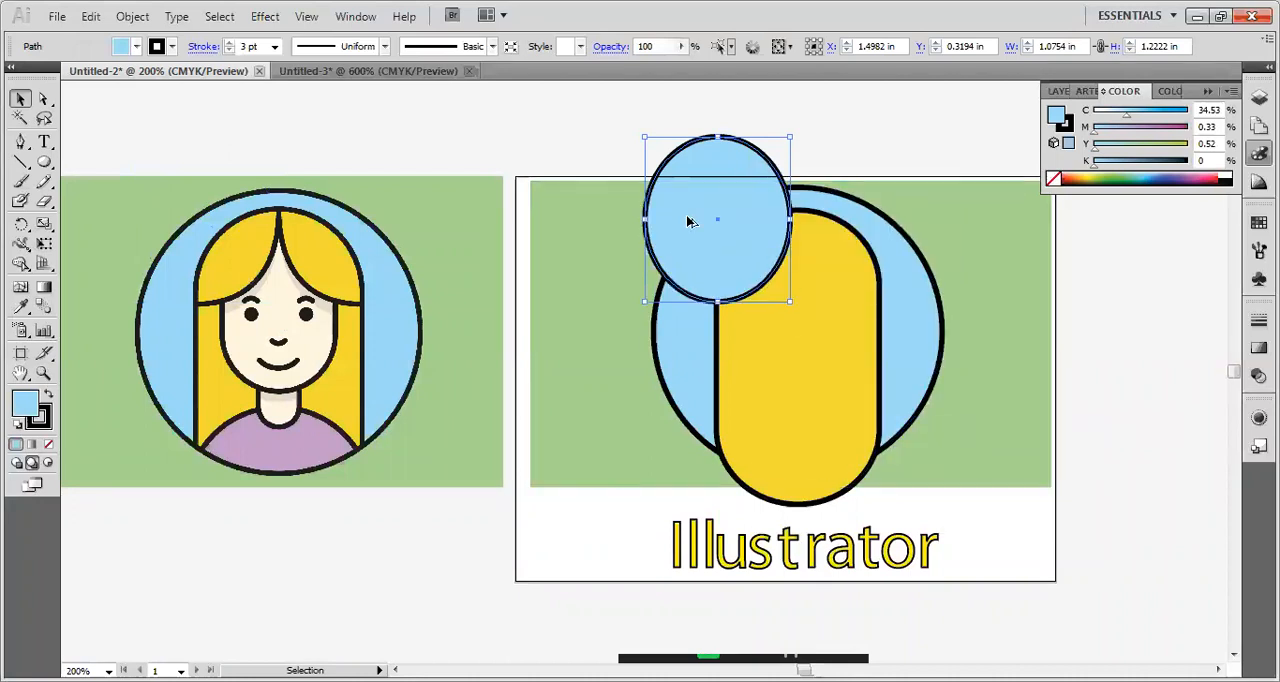
Duplicate the ellipse horizontally so the copy touches the original's right edge, and deselect it.
drag(688, 221, 950, 358)
key(ctrl+z)
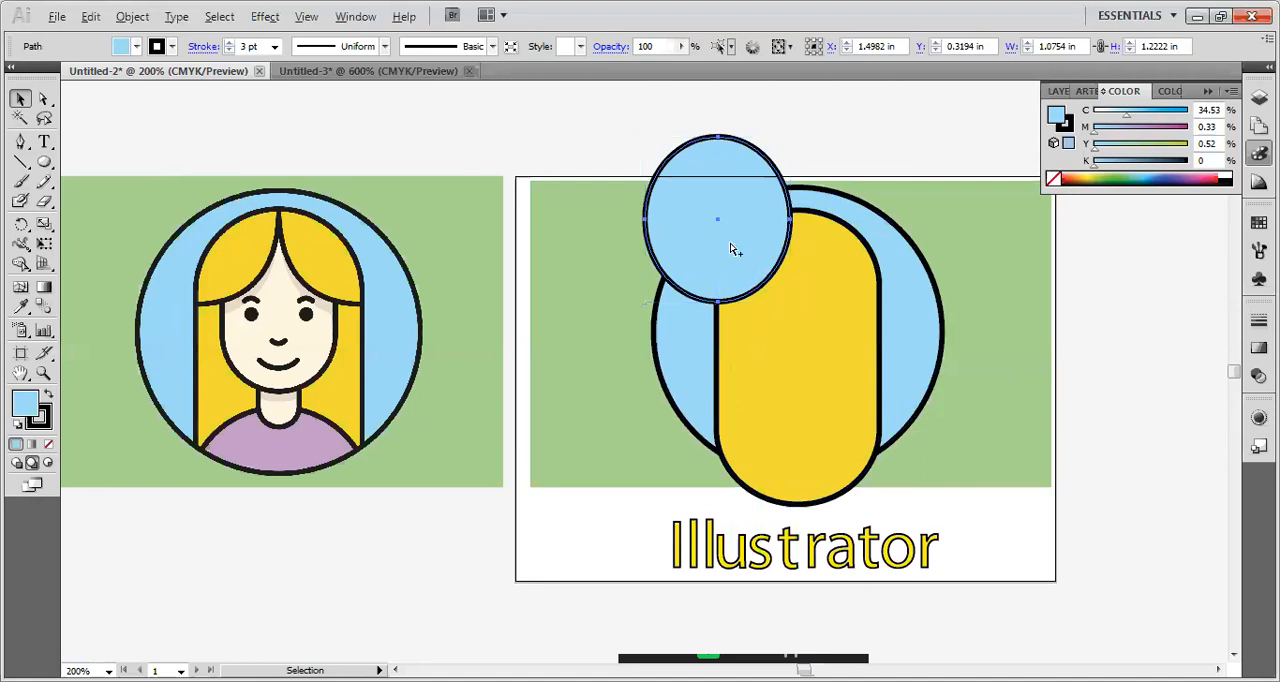
drag(731, 256, 871, 245)
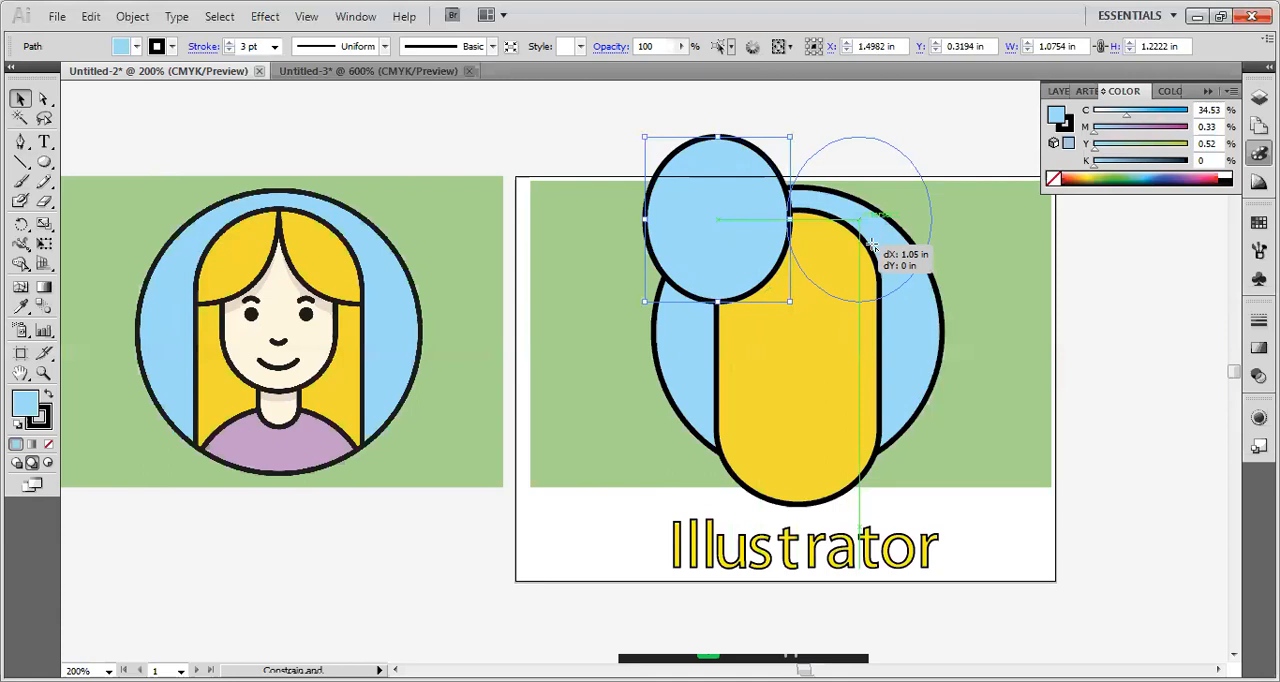
drag(871, 245, 874, 245)
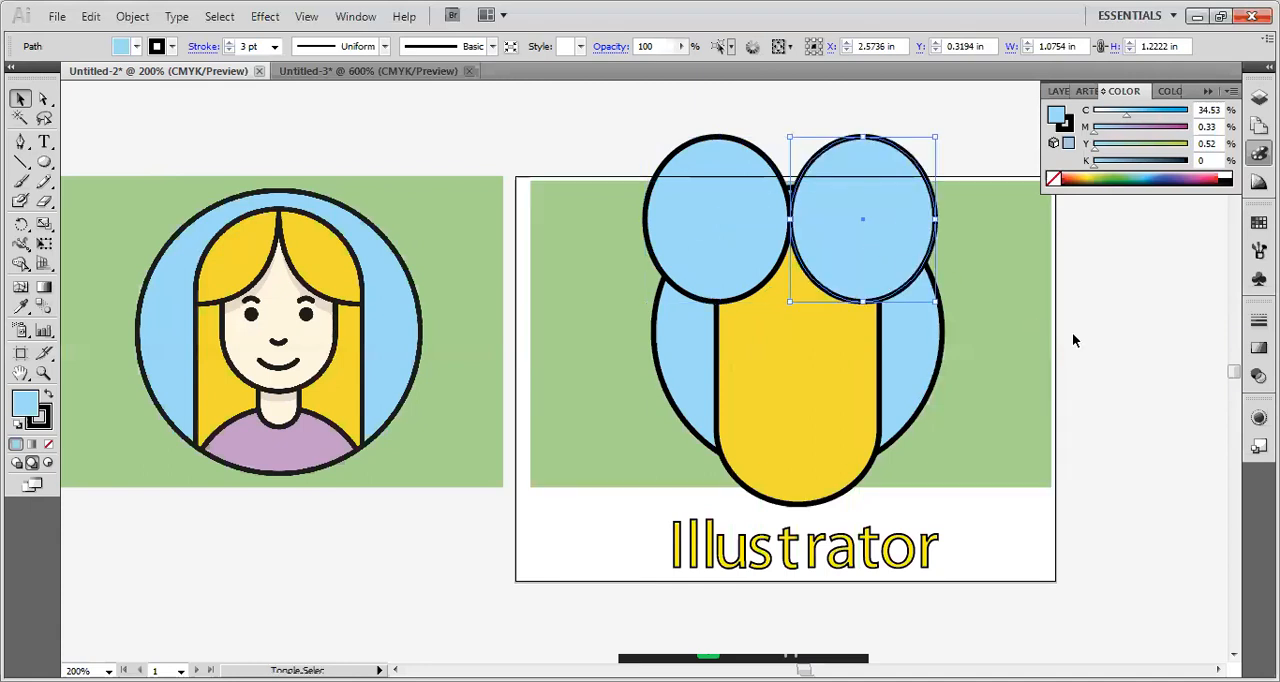
click(1072, 338)
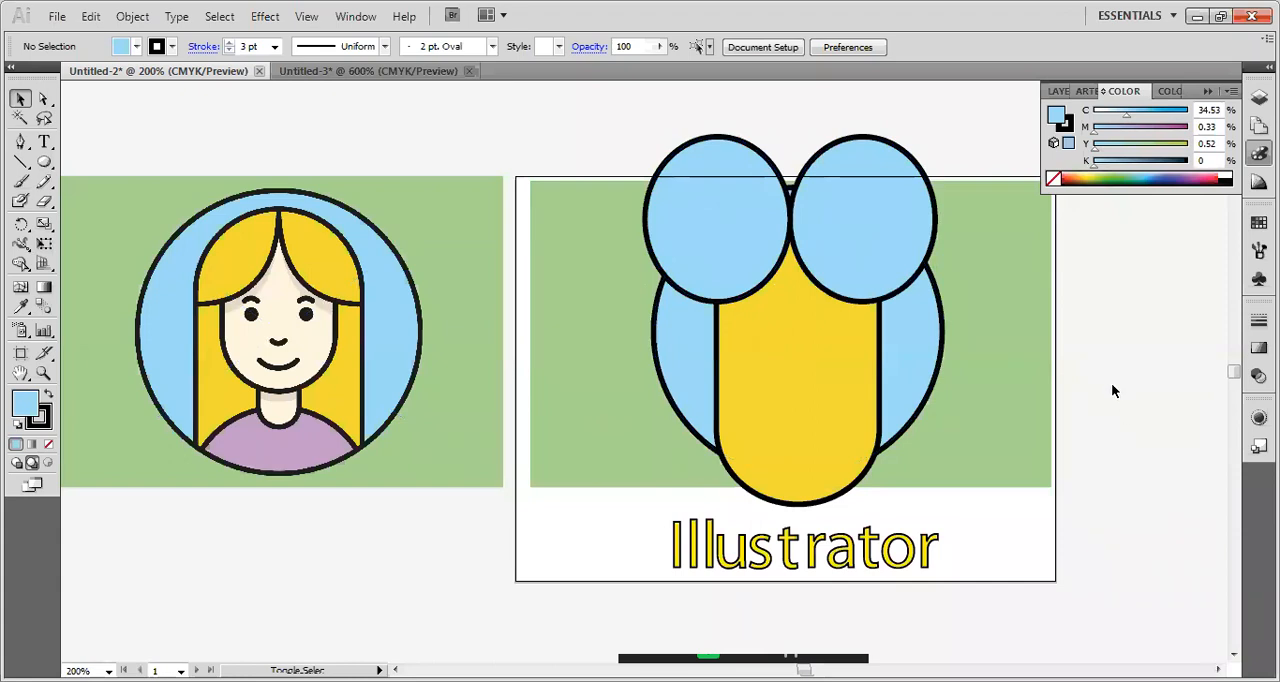
Fill both ellipses with the yellow sampled from the reference portrait's hair and give them a 3 pt stroke.
click(826, 212)
shift+click(697, 230)
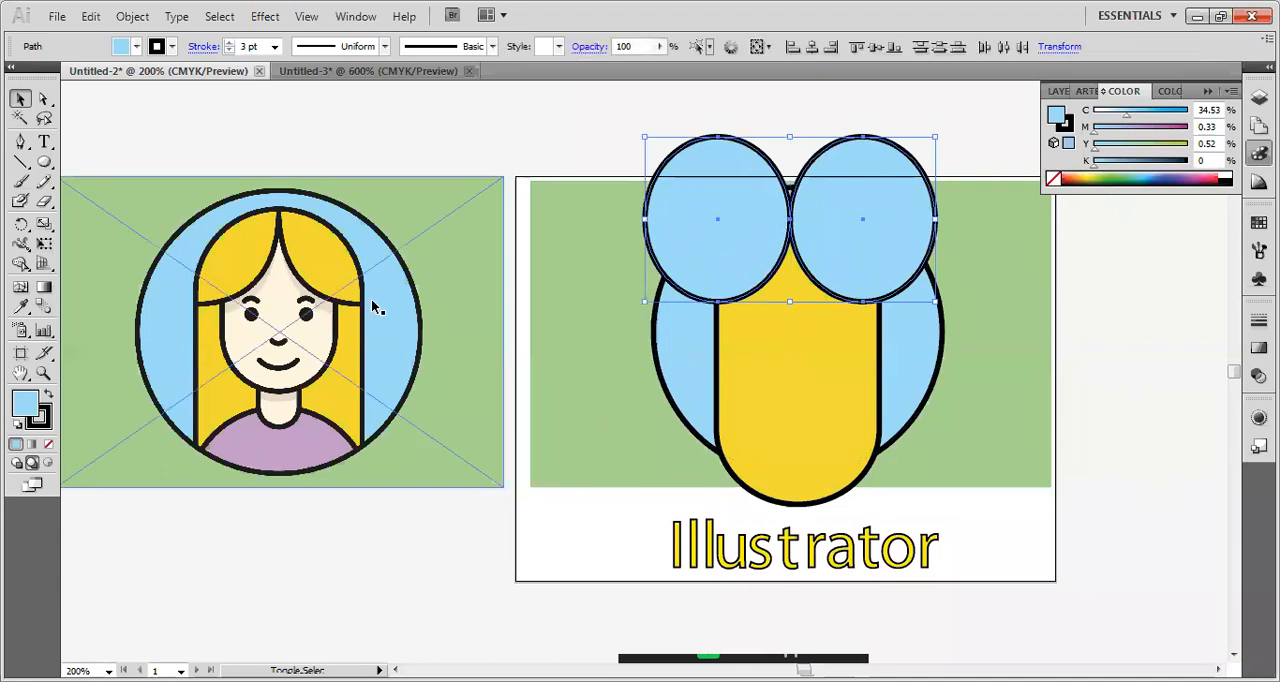
click(20, 306)
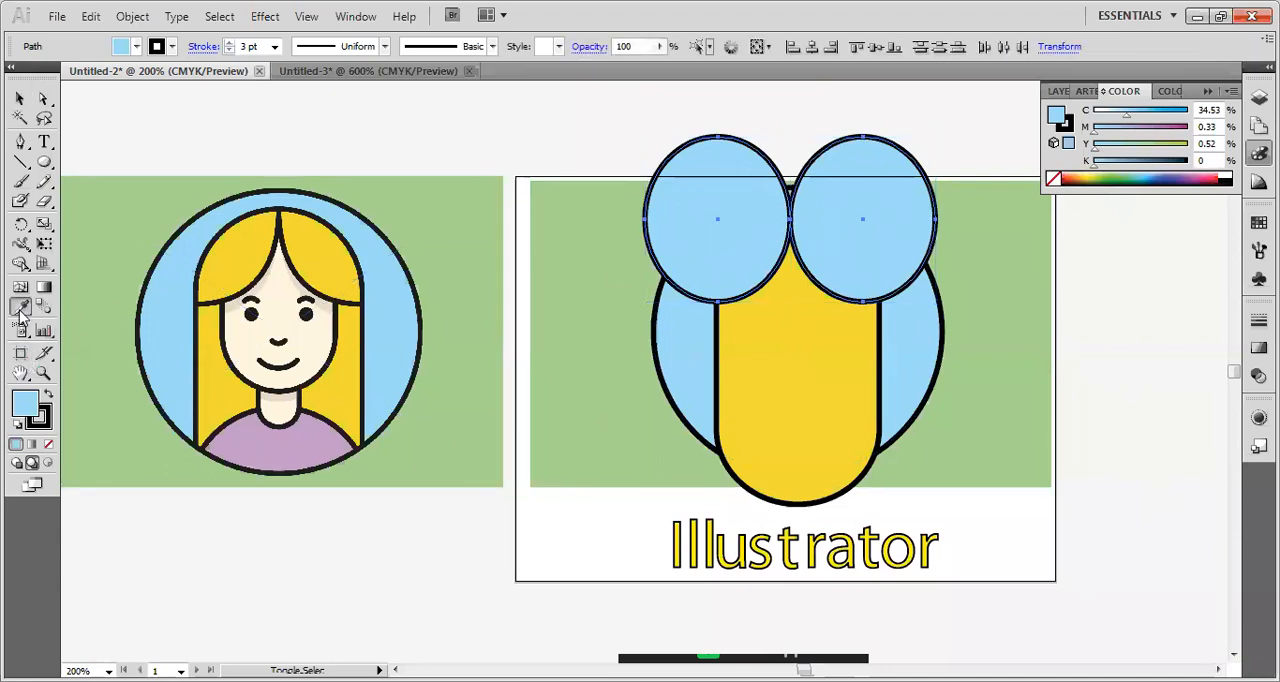
click(351, 257)
click(20, 99)
click(275, 46)
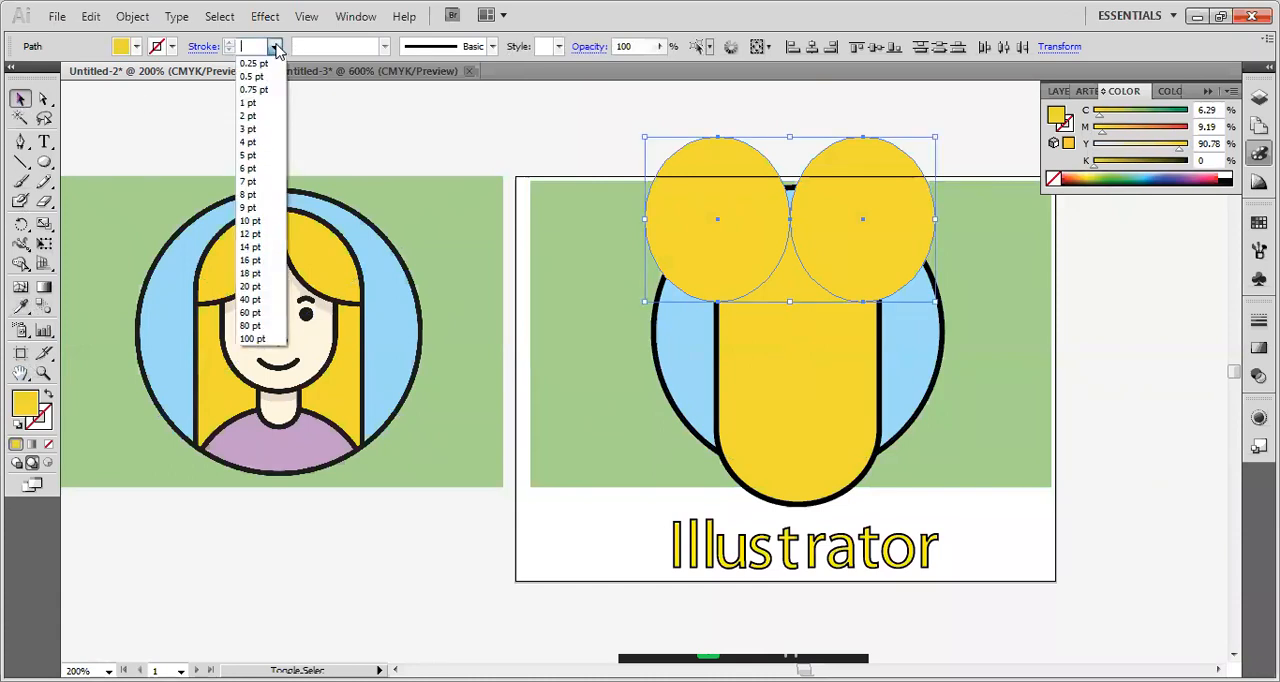
click(252, 128)
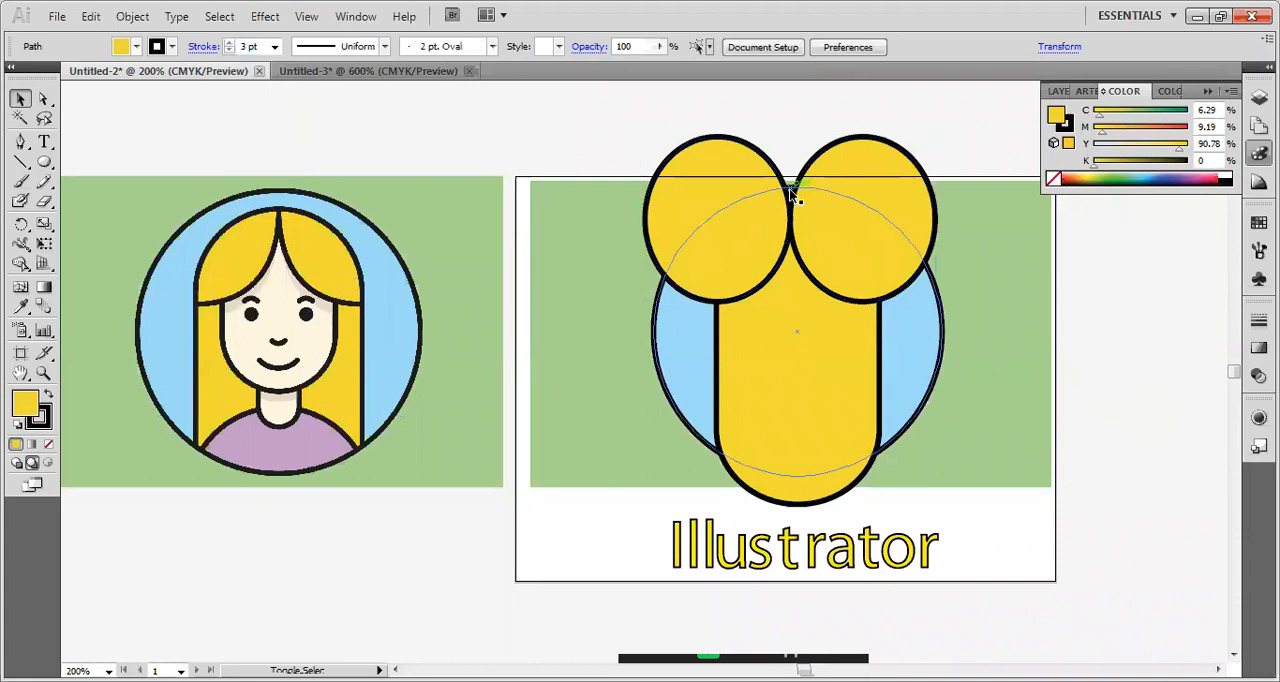
click(817, 248)
click(730, 240)
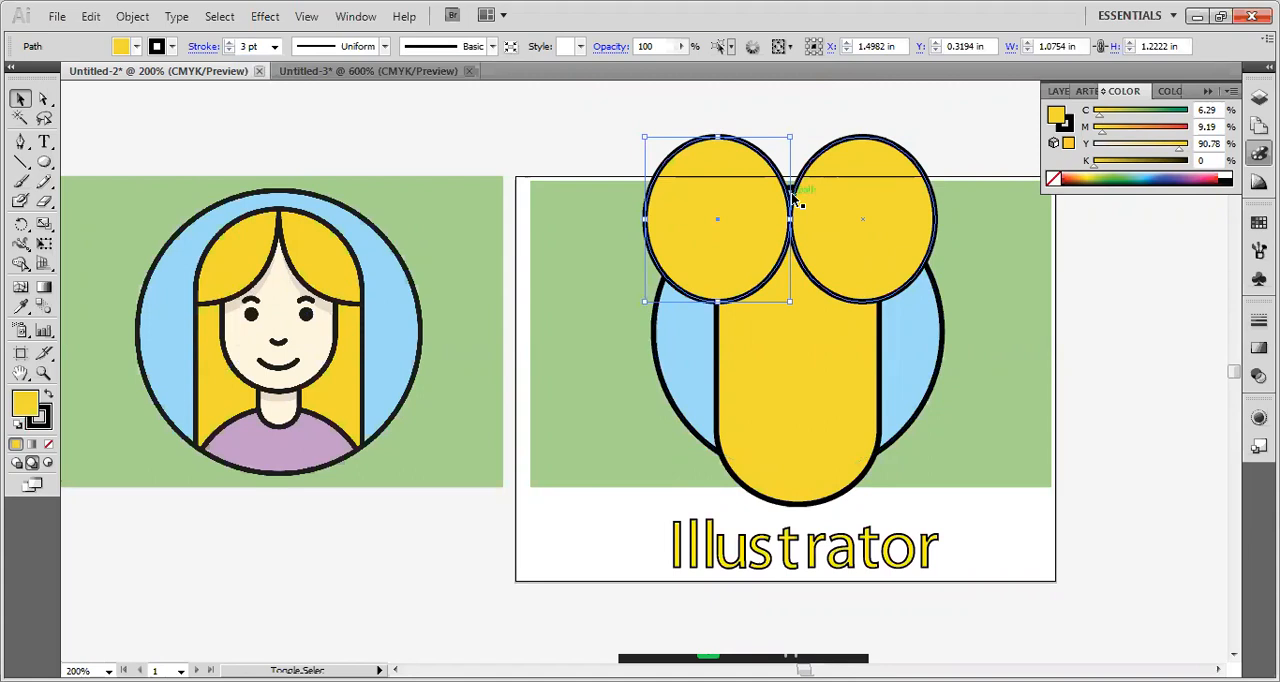
scroll(793, 189, up, 6)
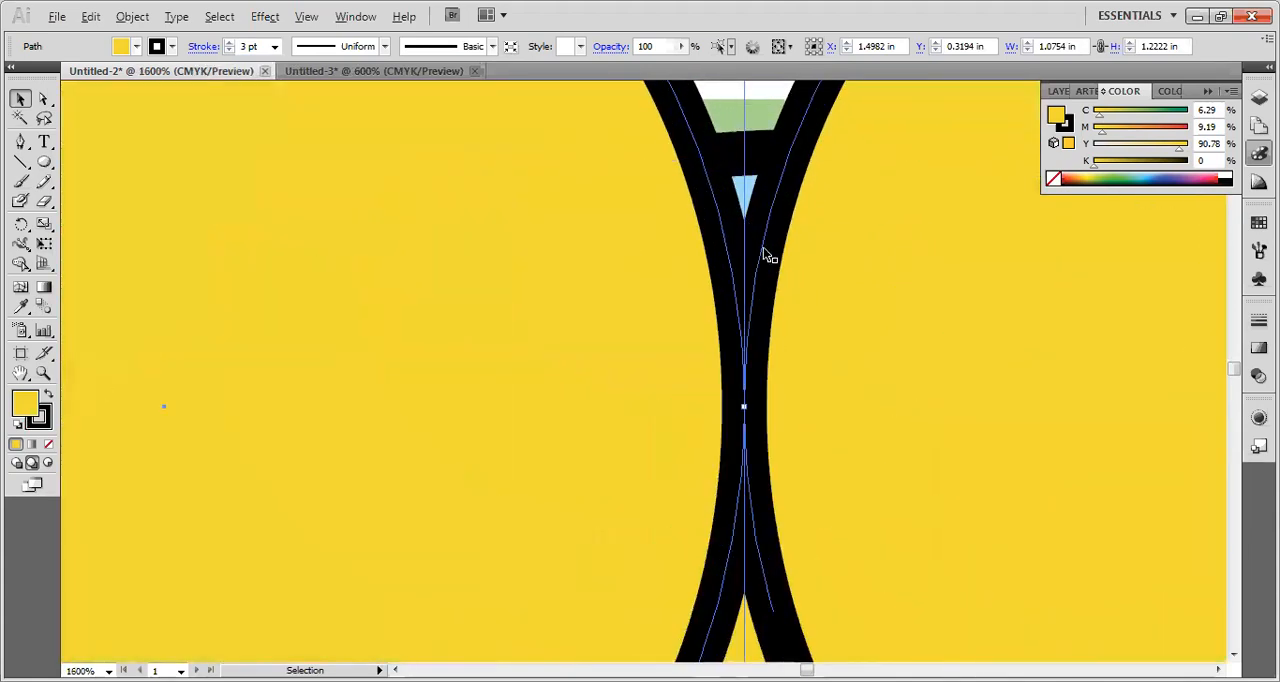
drag(765, 277, 755, 277)
key(ctrl+z)
drag(735, 258, 737, 229)
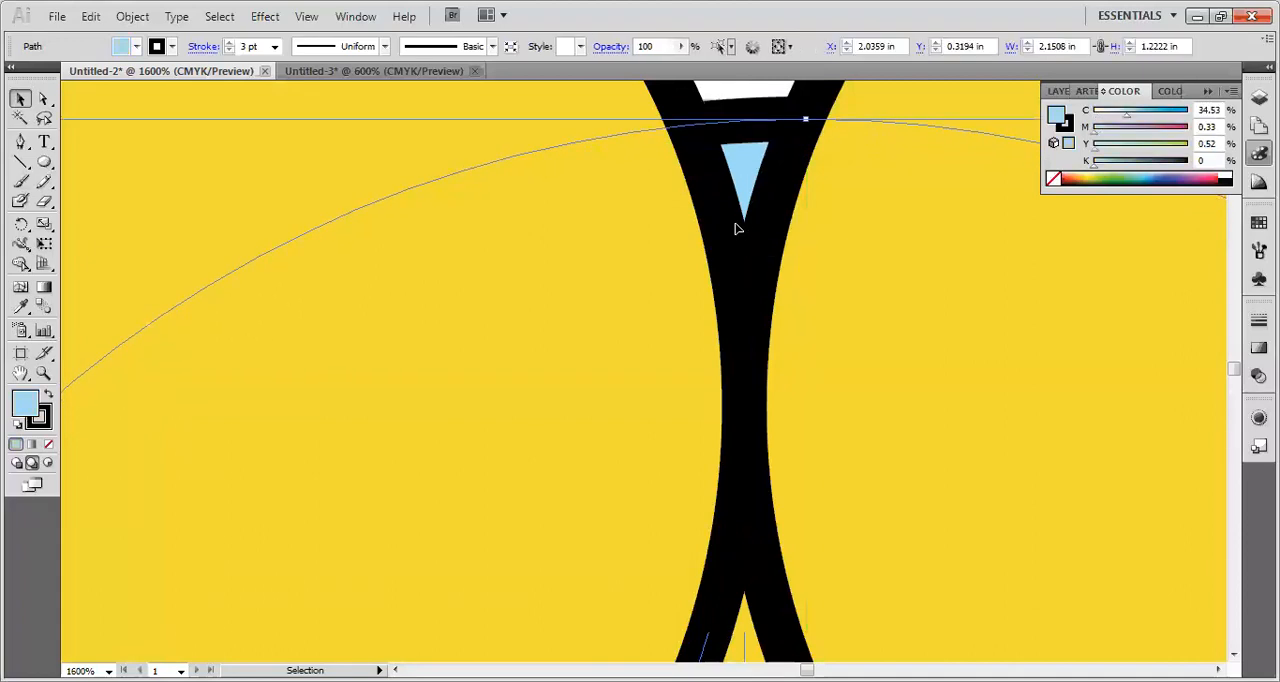
key(ctrl+z)
Nudge the left hair ellipse straight up by about 0.03 in.
click(787, 122)
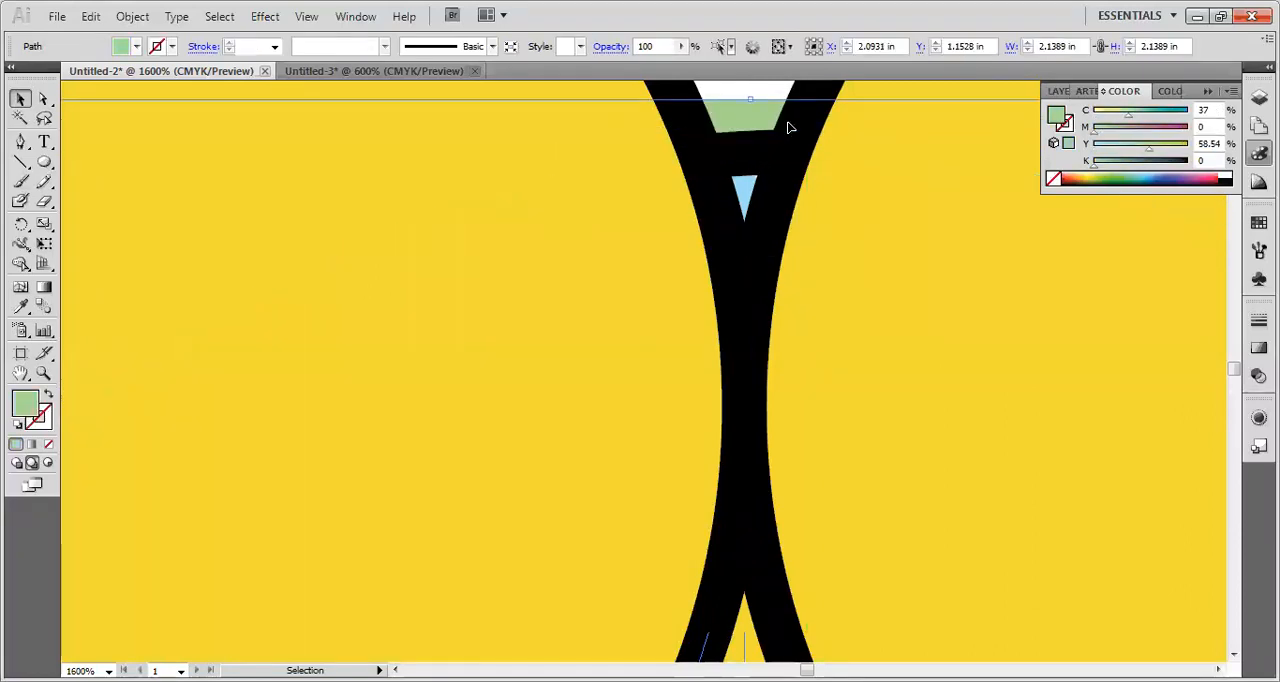
click(800, 100)
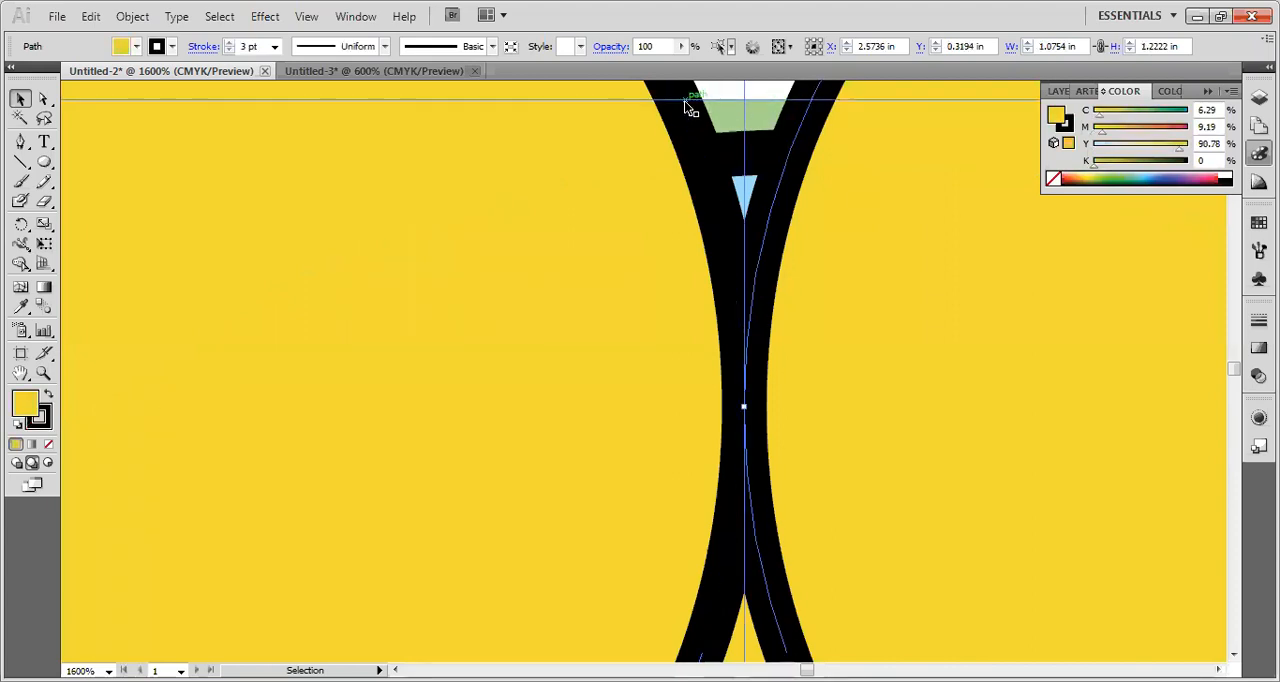
drag(685, 137, 697, 101)
scroll(705, 200, down, 7)
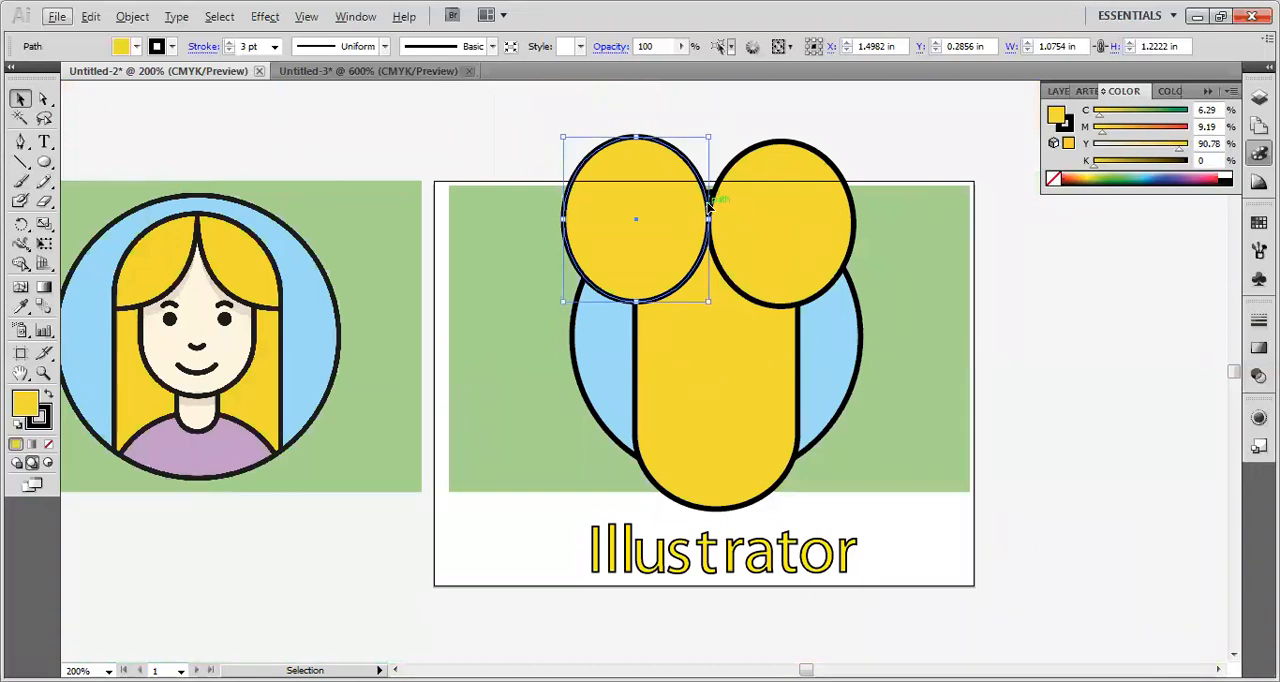
Move both hair ellipses slightly upward together and deselect them.
click(716, 135)
click(674, 171)
shift+click(804, 173)
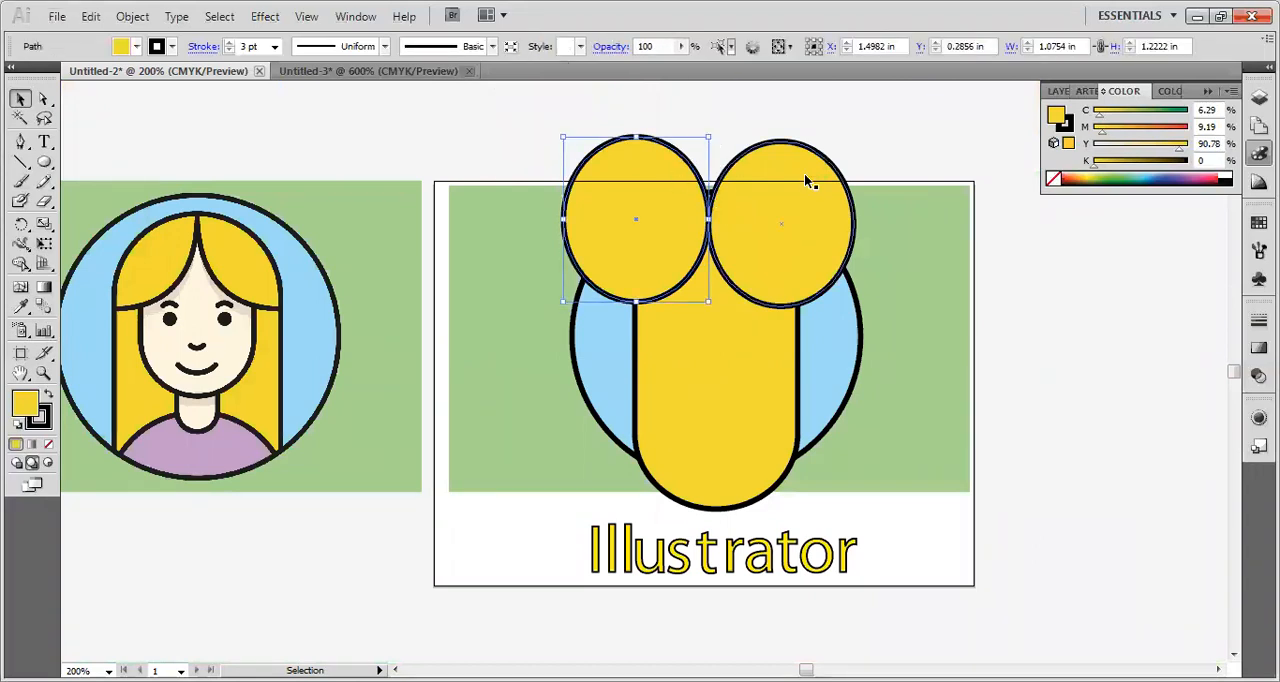
drag(755, 242, 755, 234)
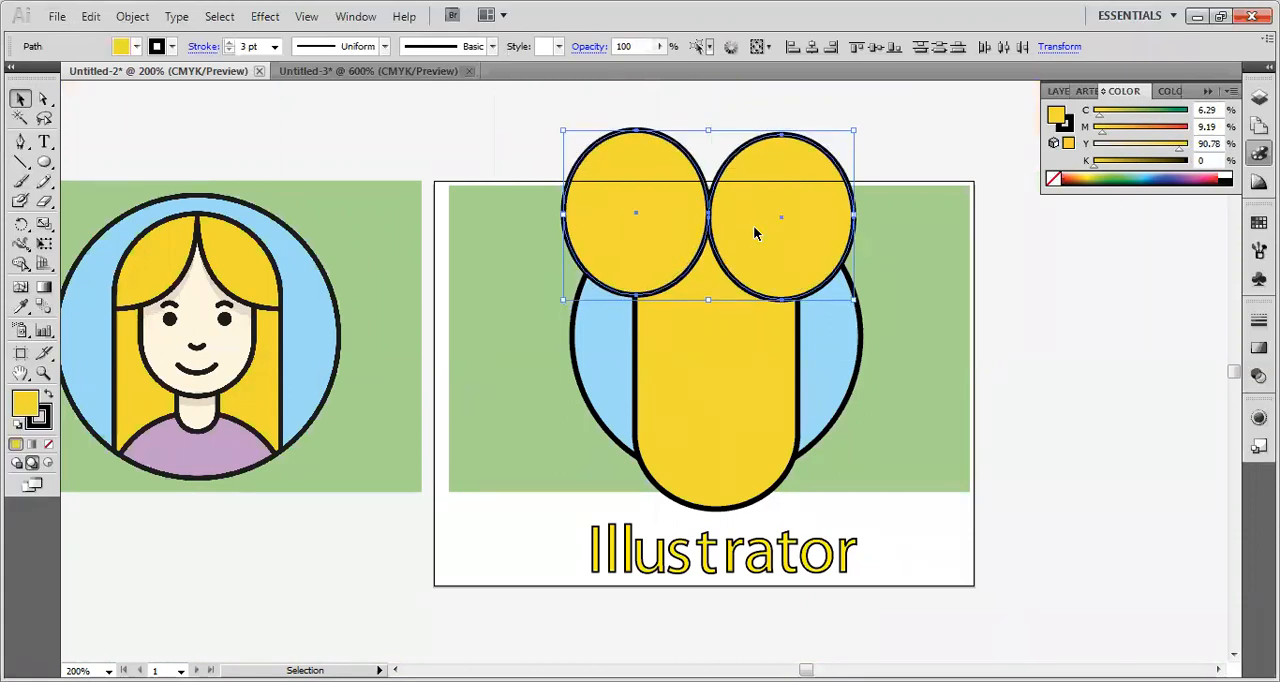
click(944, 234)
click(1004, 238)
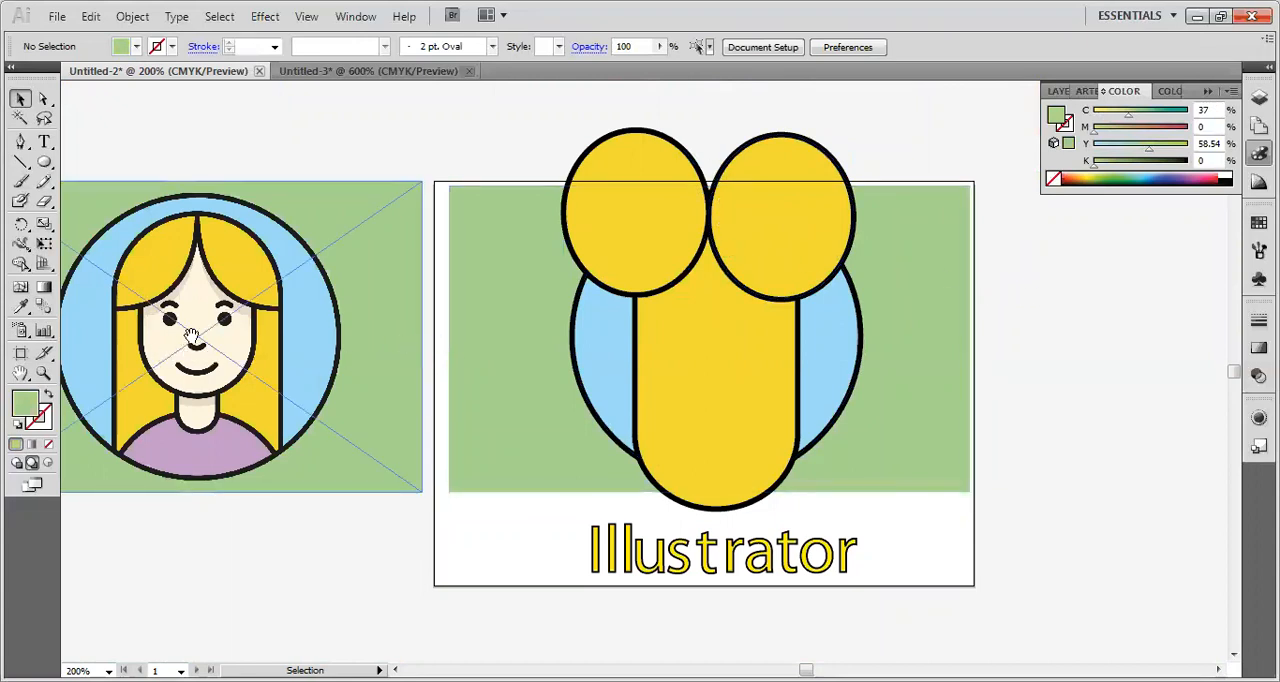
Draw a rounded rectangle about 0.85 by 1.59 in over the reference portrait, its lower end following the sides and chin of the face.
drag(188, 340, 330, 325)
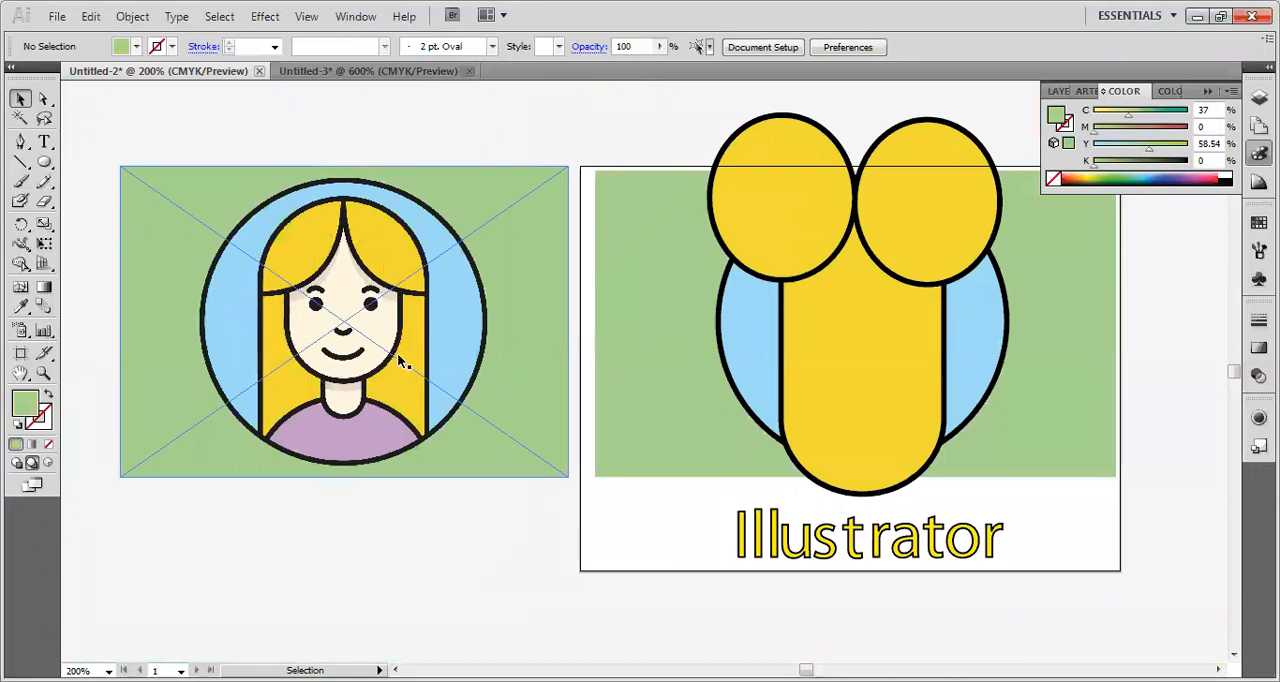
click(44, 164)
drag(44, 164, 104, 203)
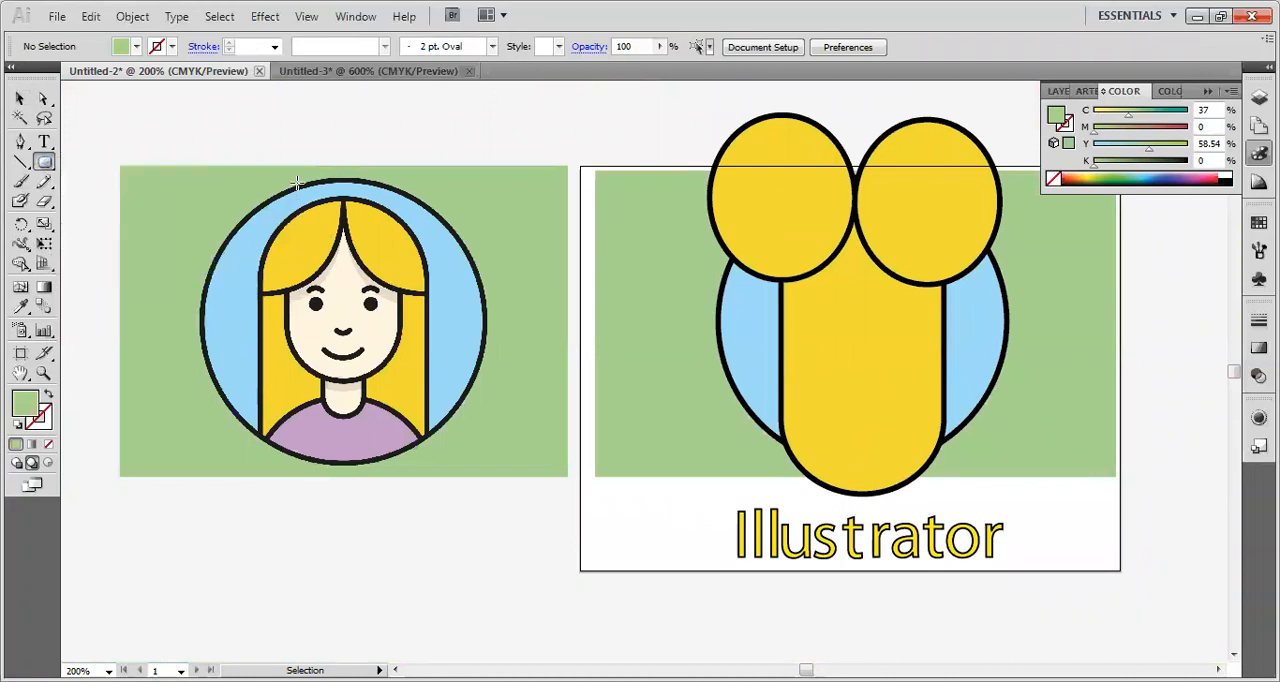
mouse_move(291, 173)
mouse_down()
mouse_move(336, 380)
mouse_move(419, 386)
mouse_move(398, 378)
mouse_up()
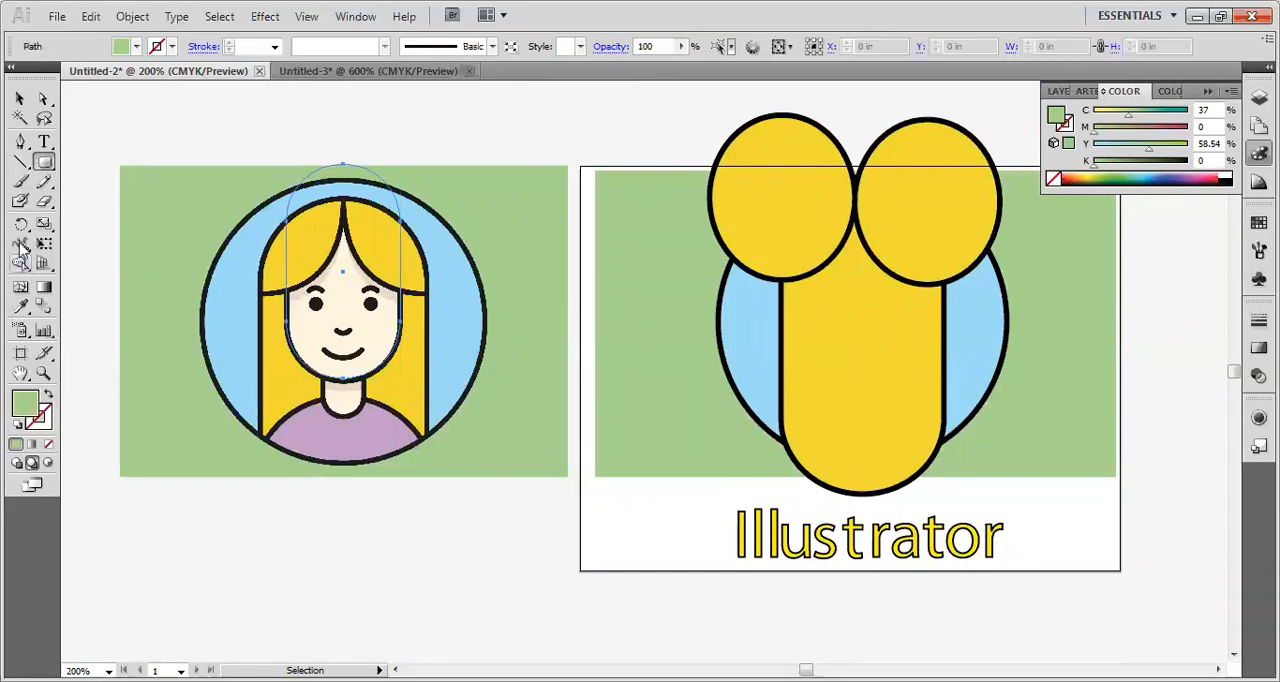
click(20, 98)
drag(197, 217, 350, 350)
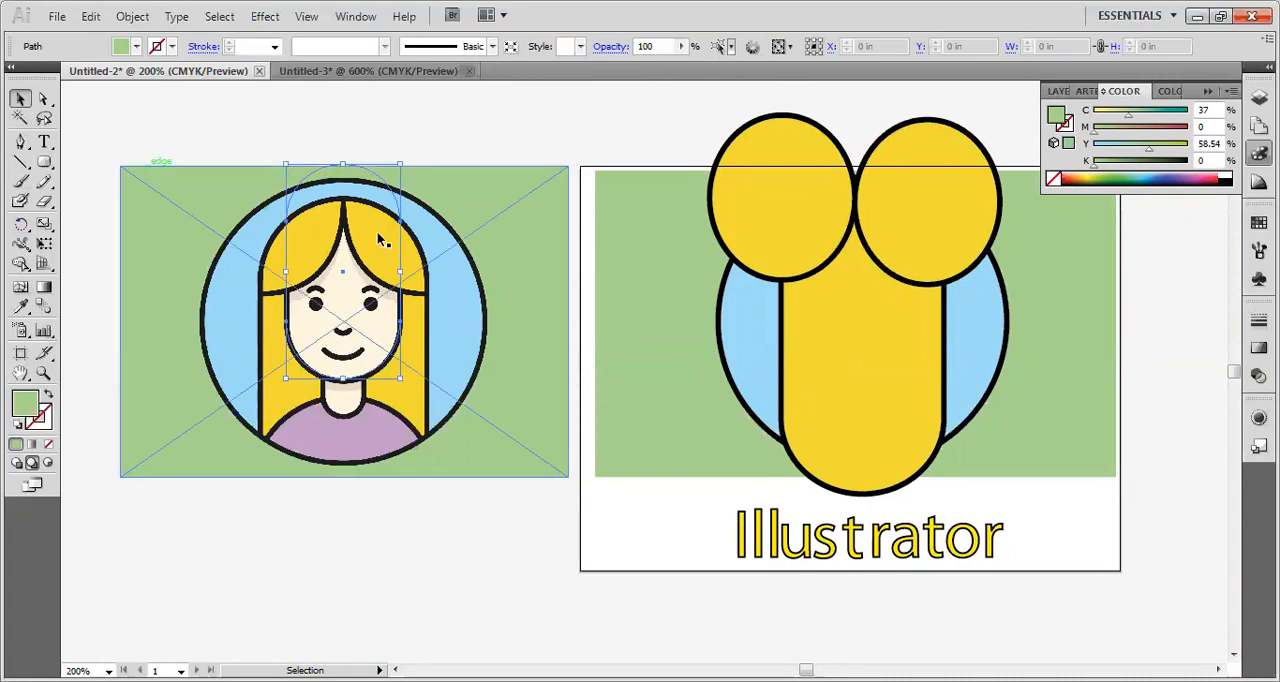
shift+click(372, 177)
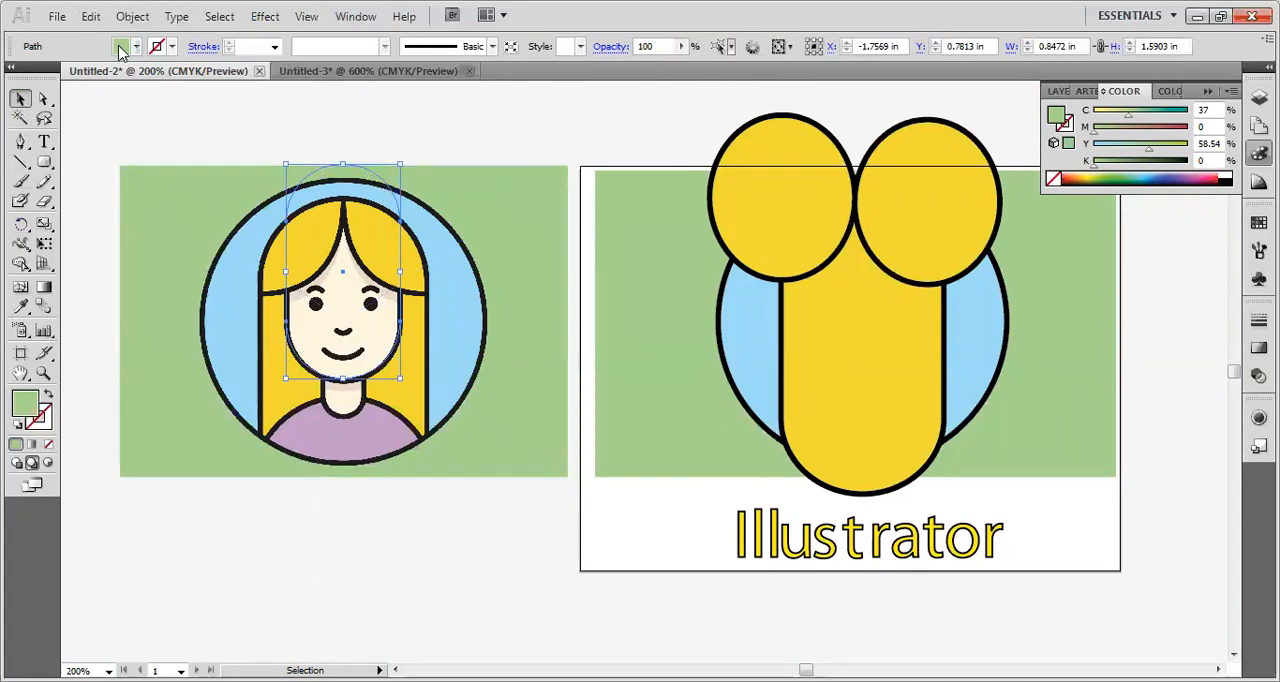
Fill the face's rounded rectangle with white, shift it up and slightly right, and bring it to the front.
click(137, 47)
click(32, 64)
click(376, 178)
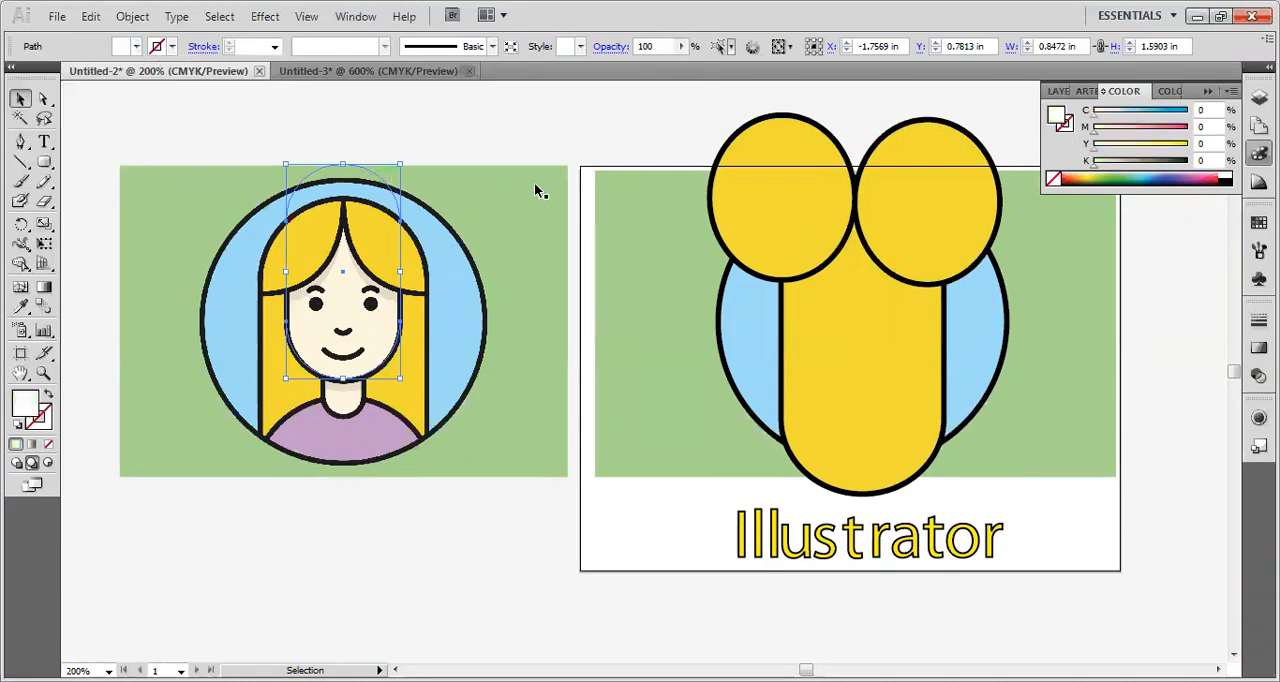
drag(349, 166, 376, 128)
right_click(407, 156)
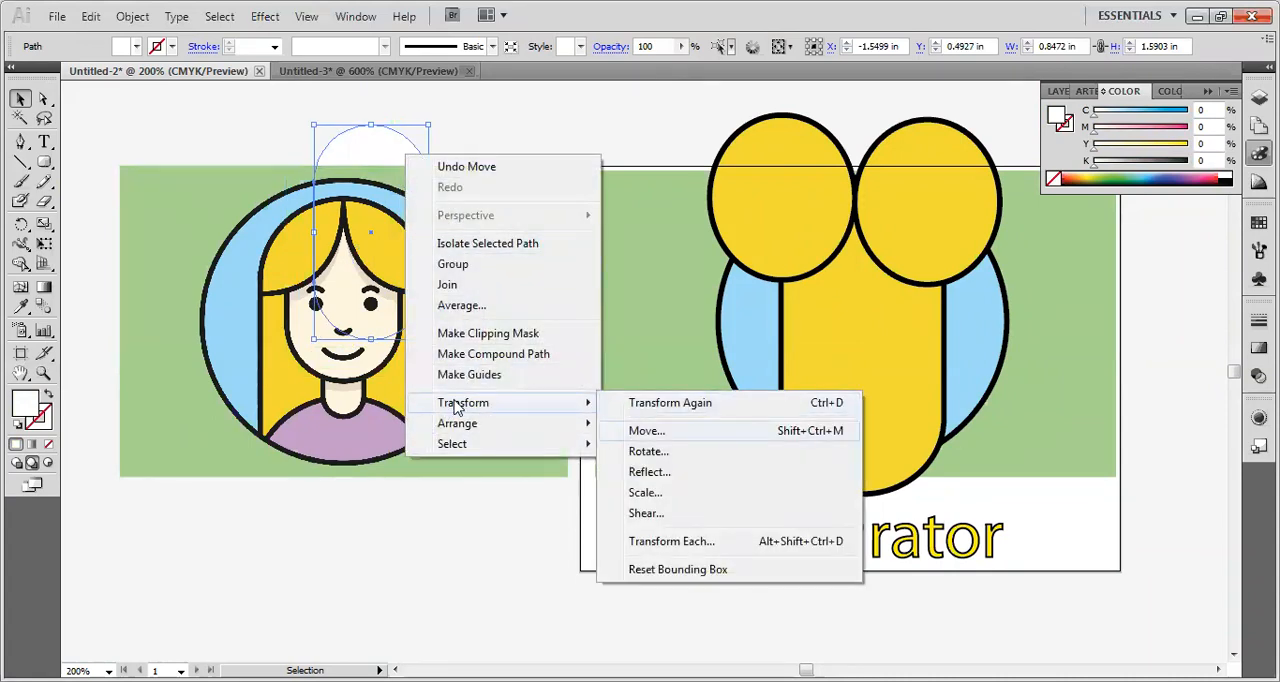
mouse_move(465, 432)
click(650, 423)
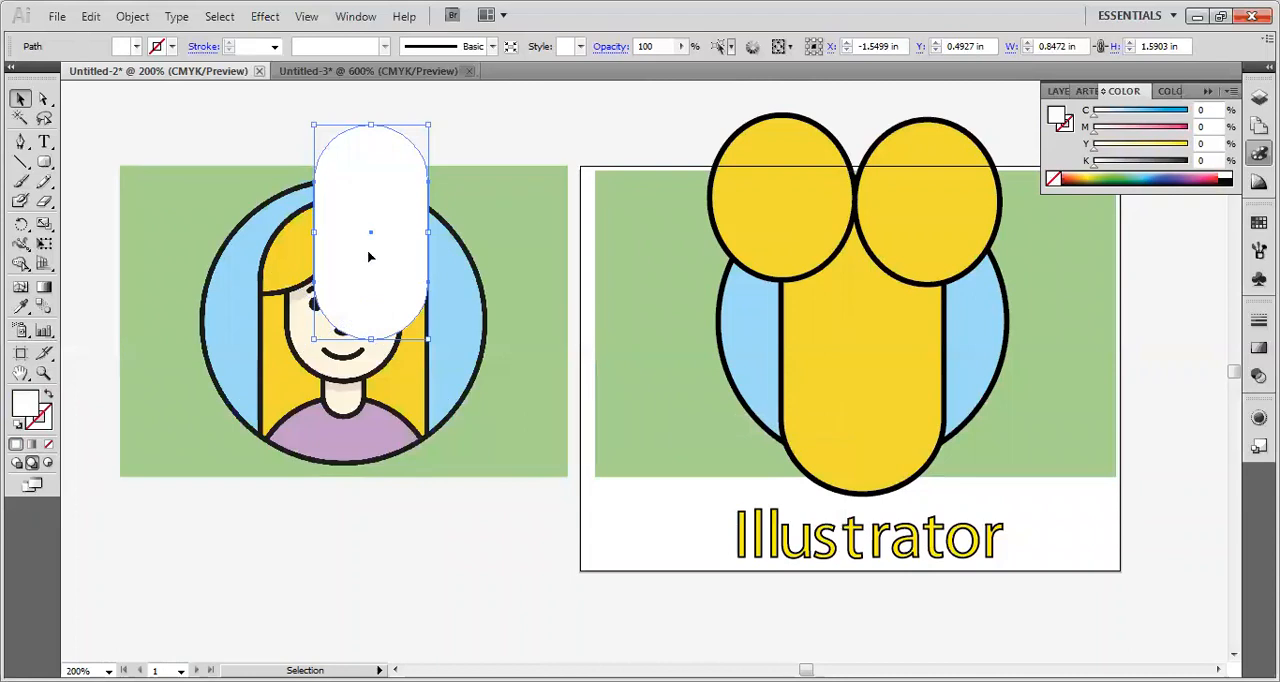
Move the white face shape centrally onto the yellow hair on the artboard and send it backward twice, behind both hair ellipses.
drag(378, 250, 874, 329)
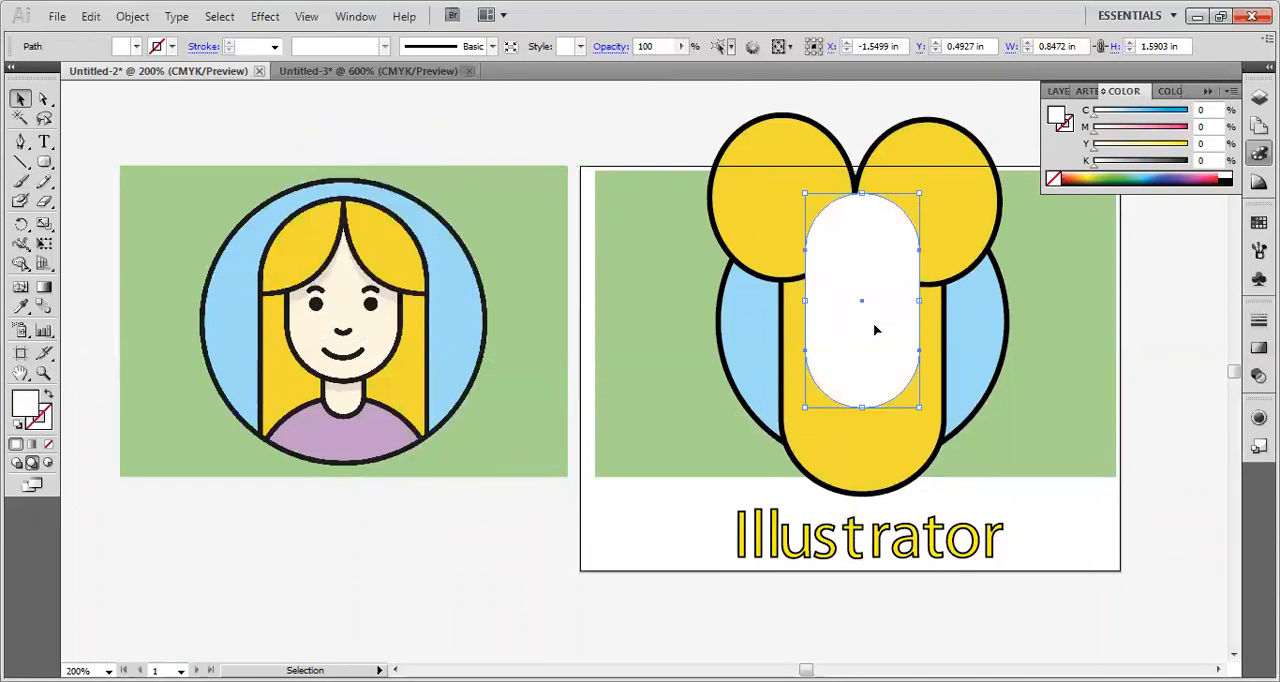
right_click(875, 330)
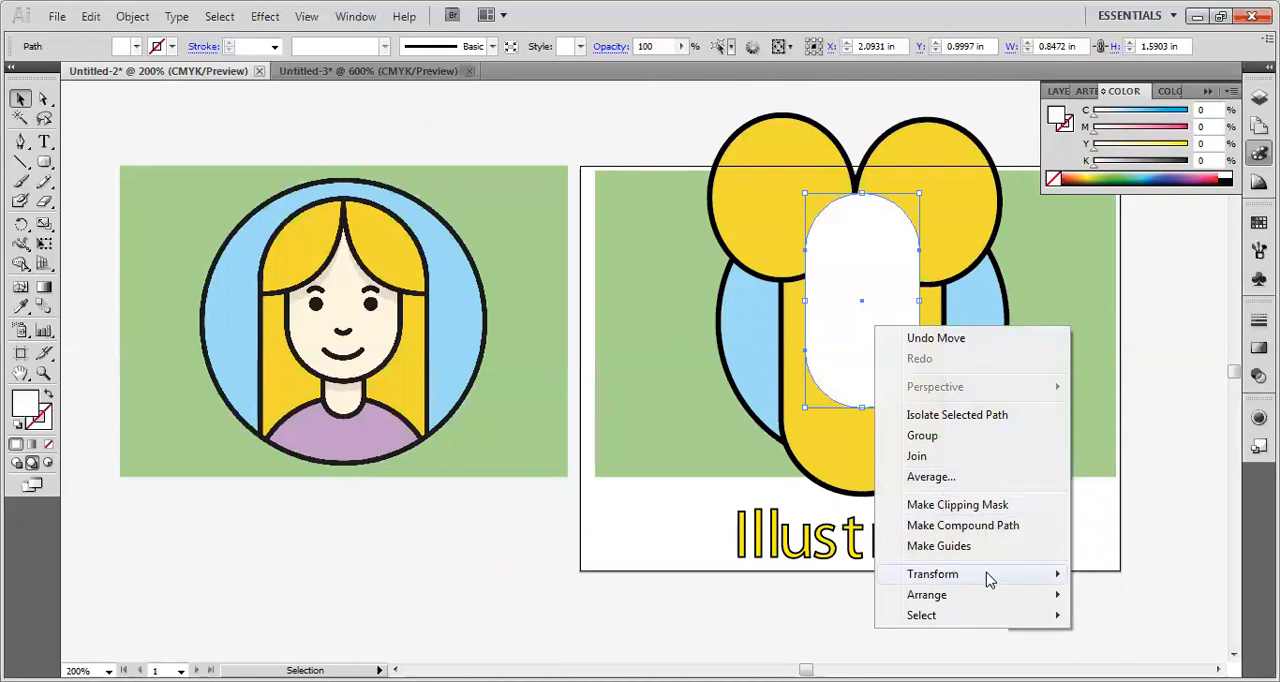
mouse_move(988, 579)
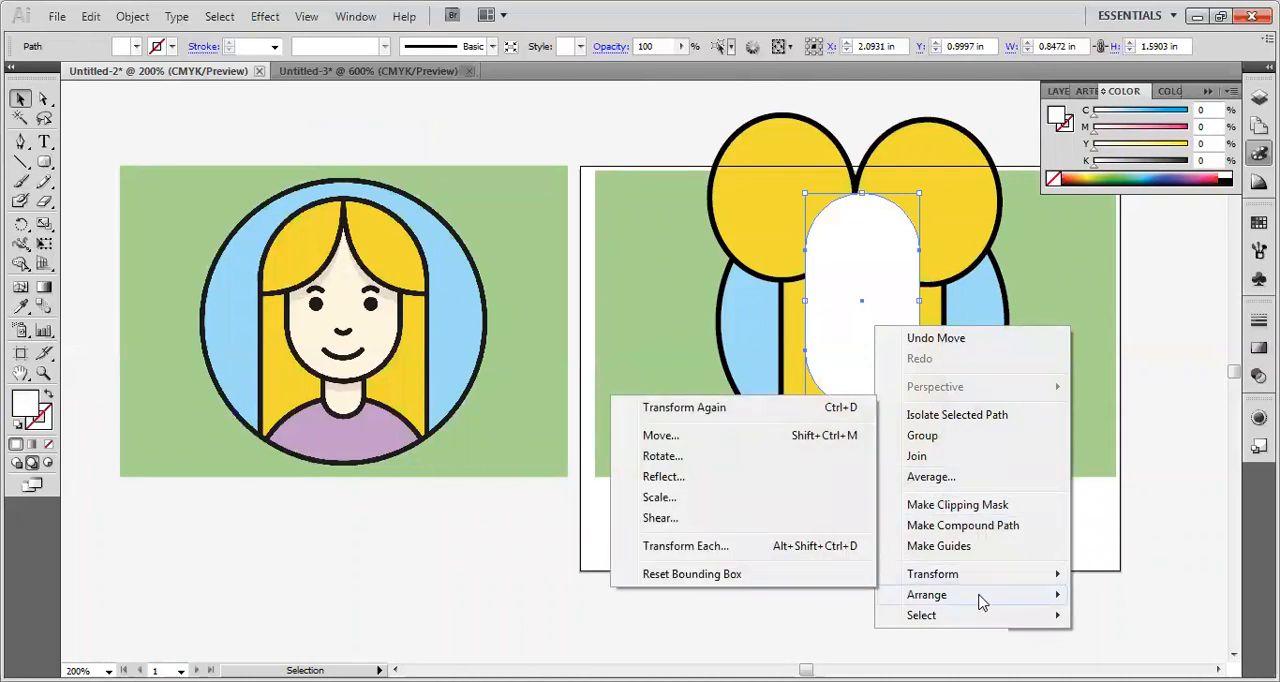
mouse_move(980, 600)
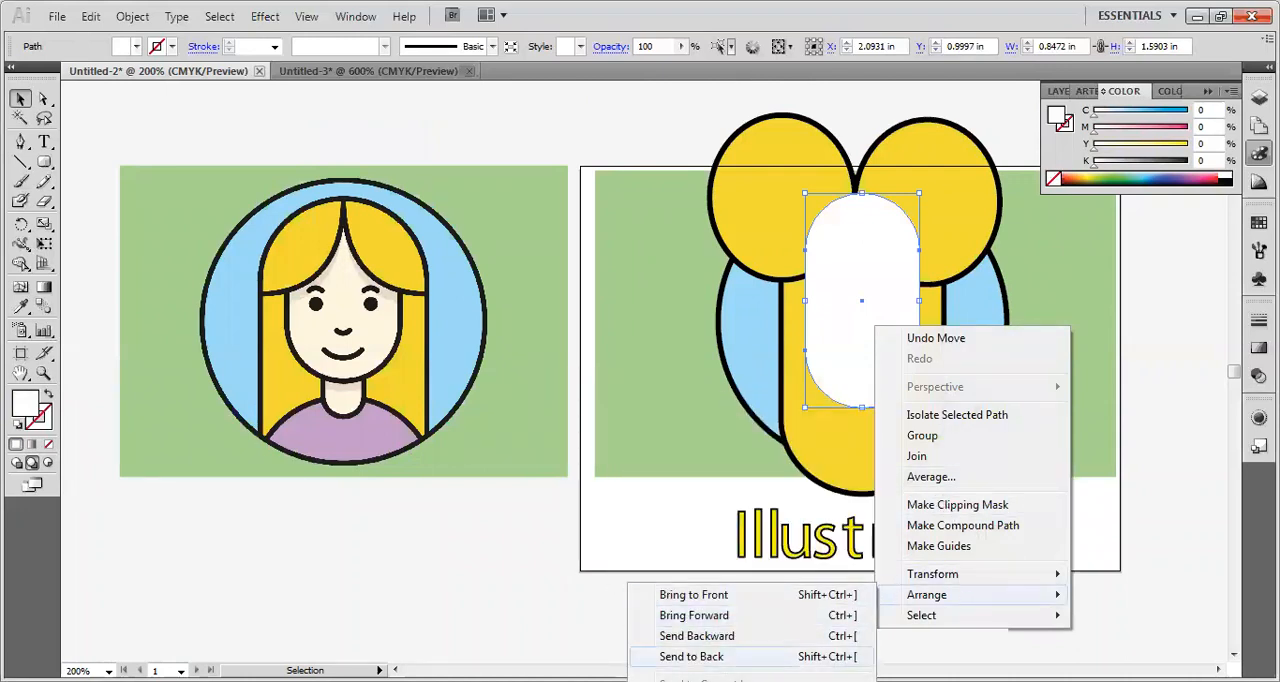
click(700, 643)
right_click(845, 378)
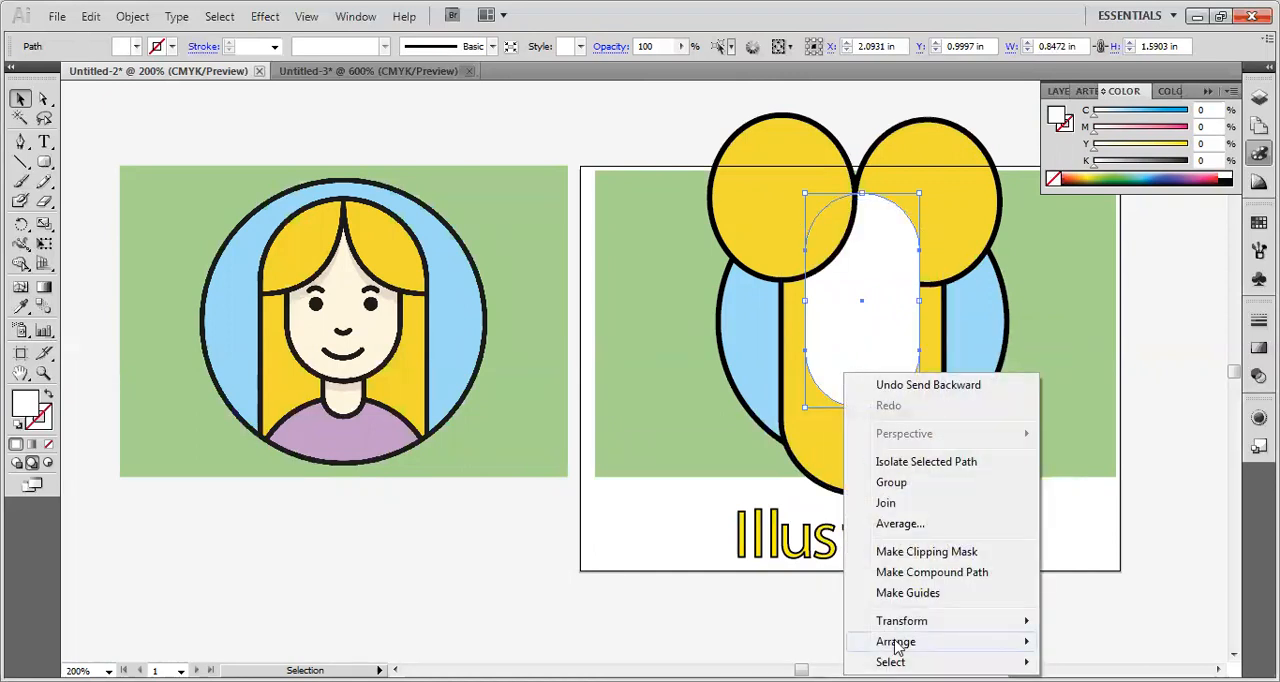
mouse_move(897, 647)
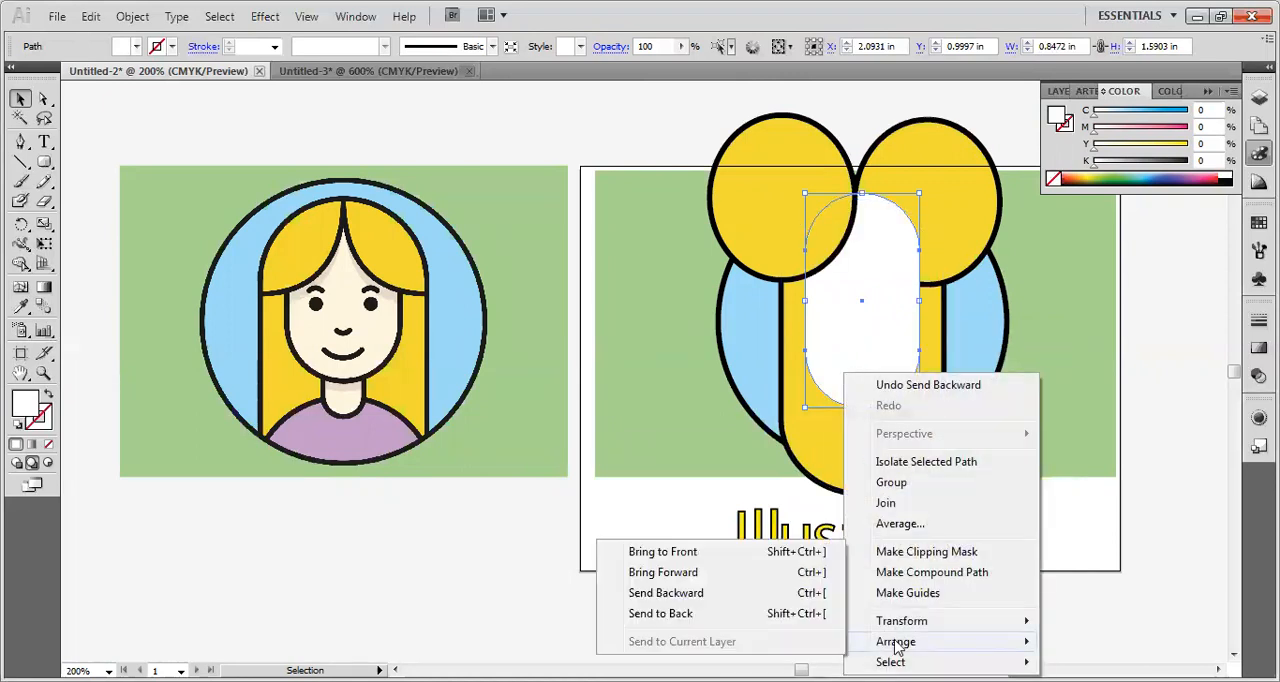
click(727, 603)
click(1168, 358)
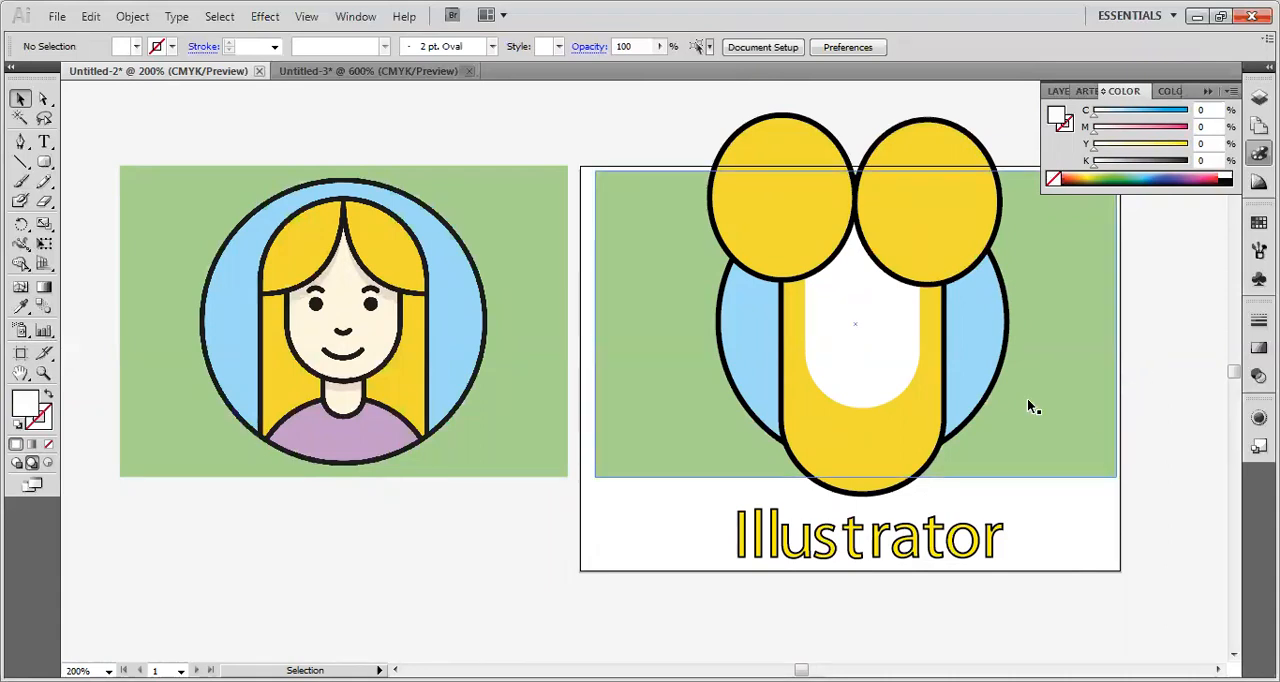
Group the white face shape with the two yellow hair ellipses and select the group.
click(895, 364)
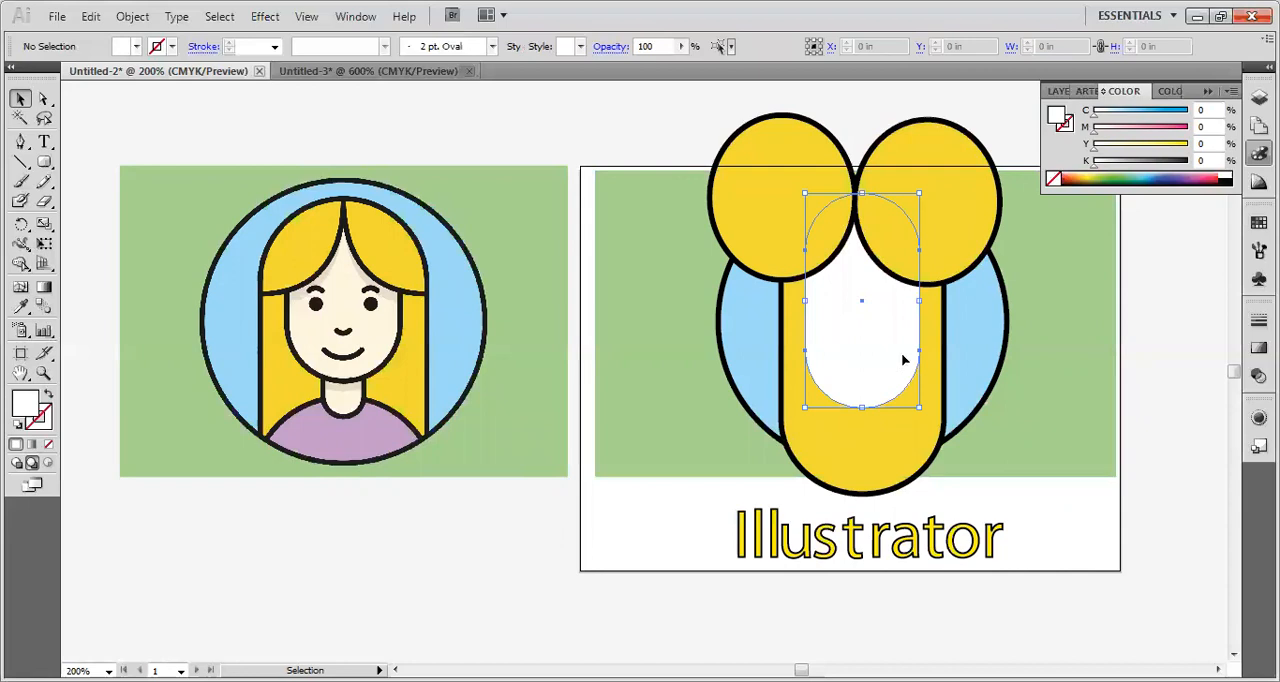
shift+click(945, 215)
shift+click(778, 208)
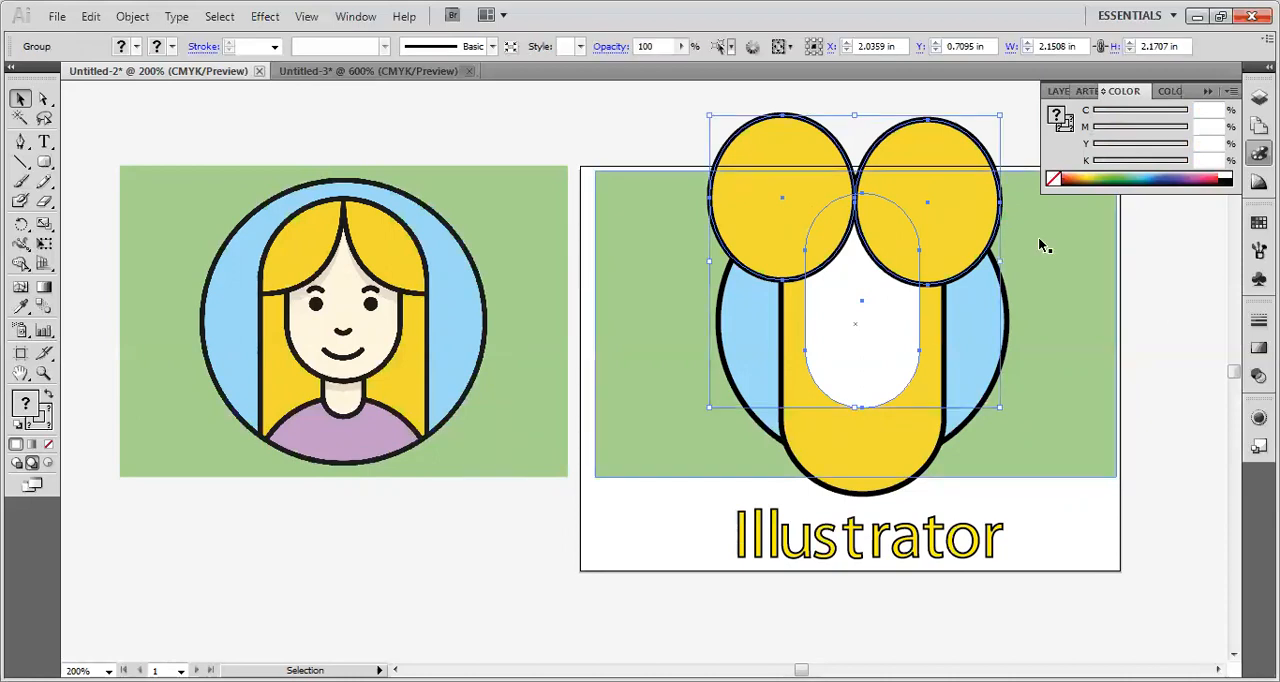
click(1036, 270)
click(900, 211)
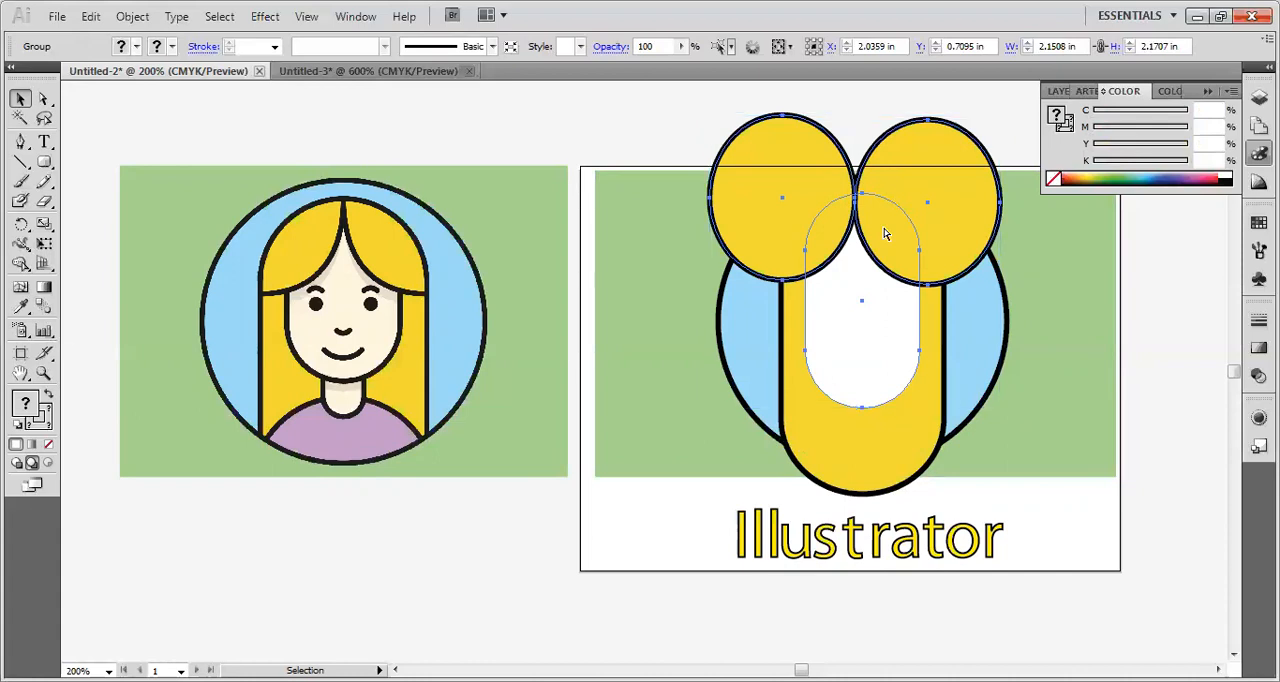
Cut the face-and-ellipses group and paste it inside the yellow rounded hair shape using Draw Inside, then return to normal drawing mode.
key(Delete)
click(884, 281)
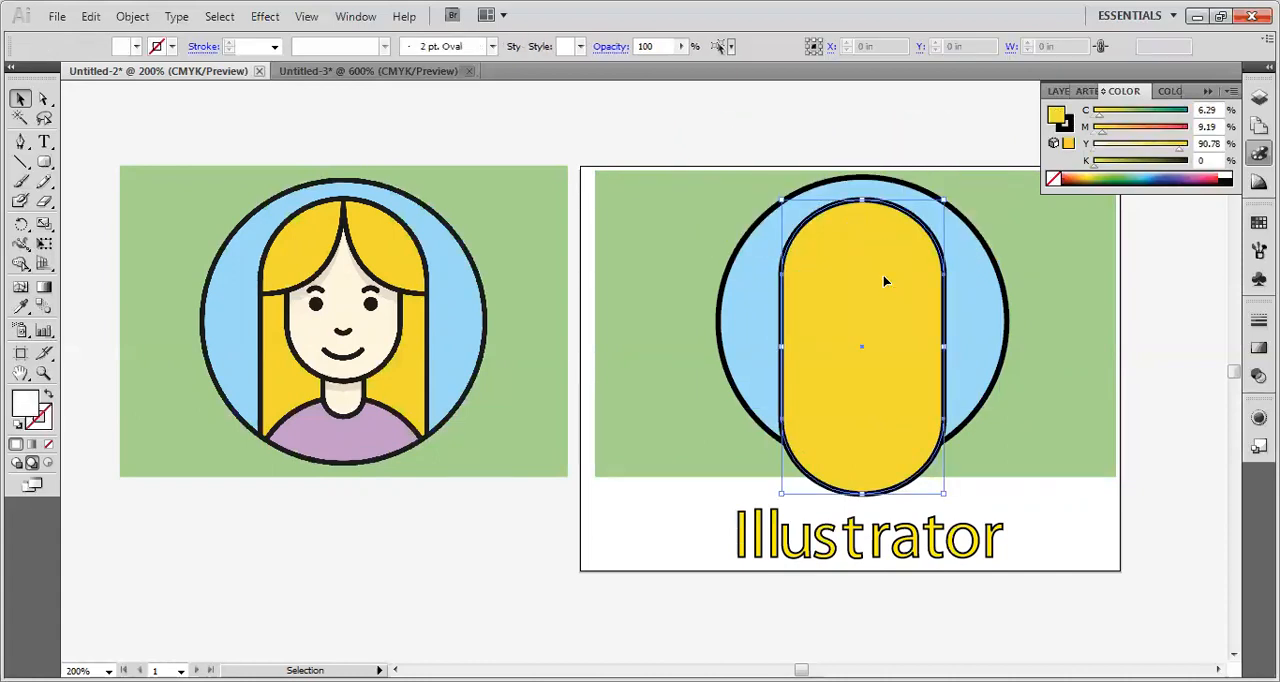
click(46, 465)
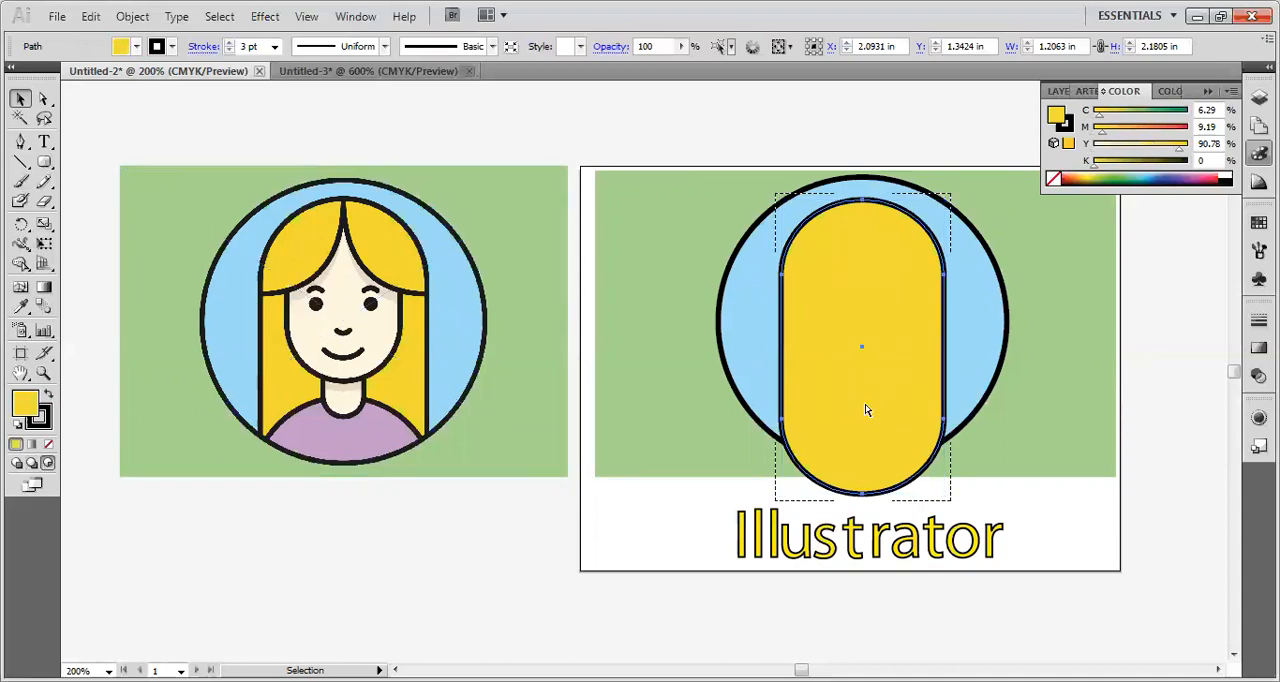
key(ctrl+v)
click(1161, 341)
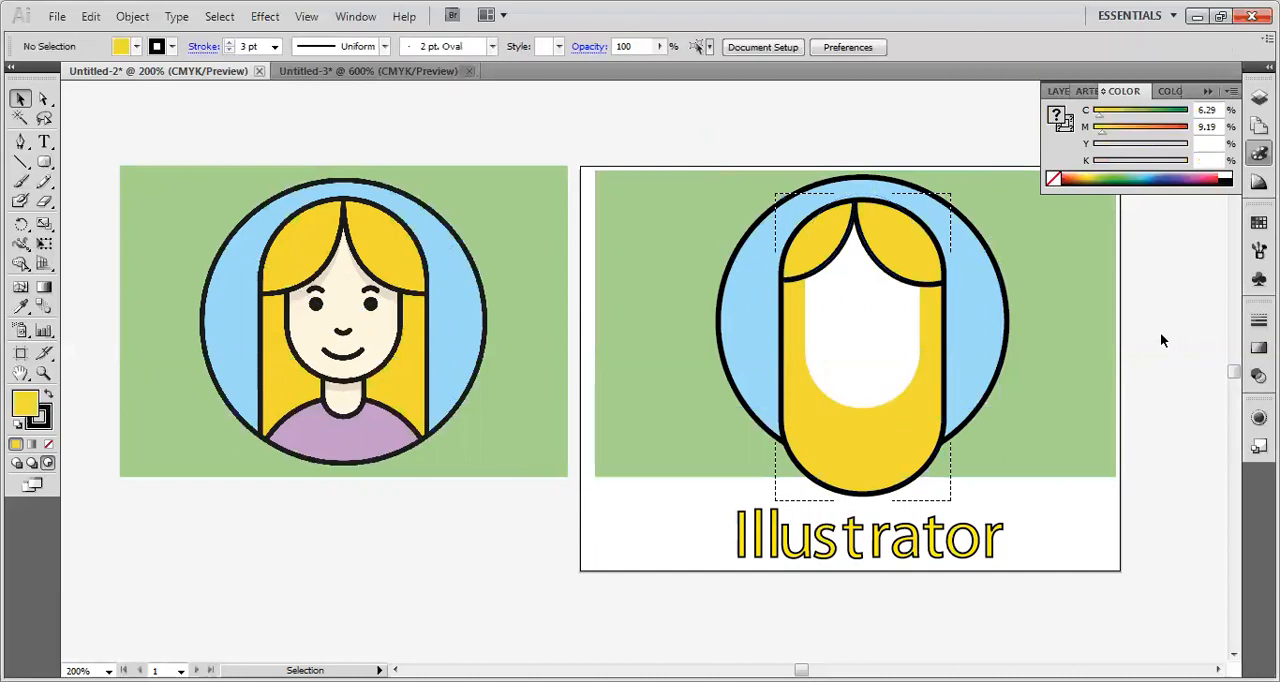
click(16, 464)
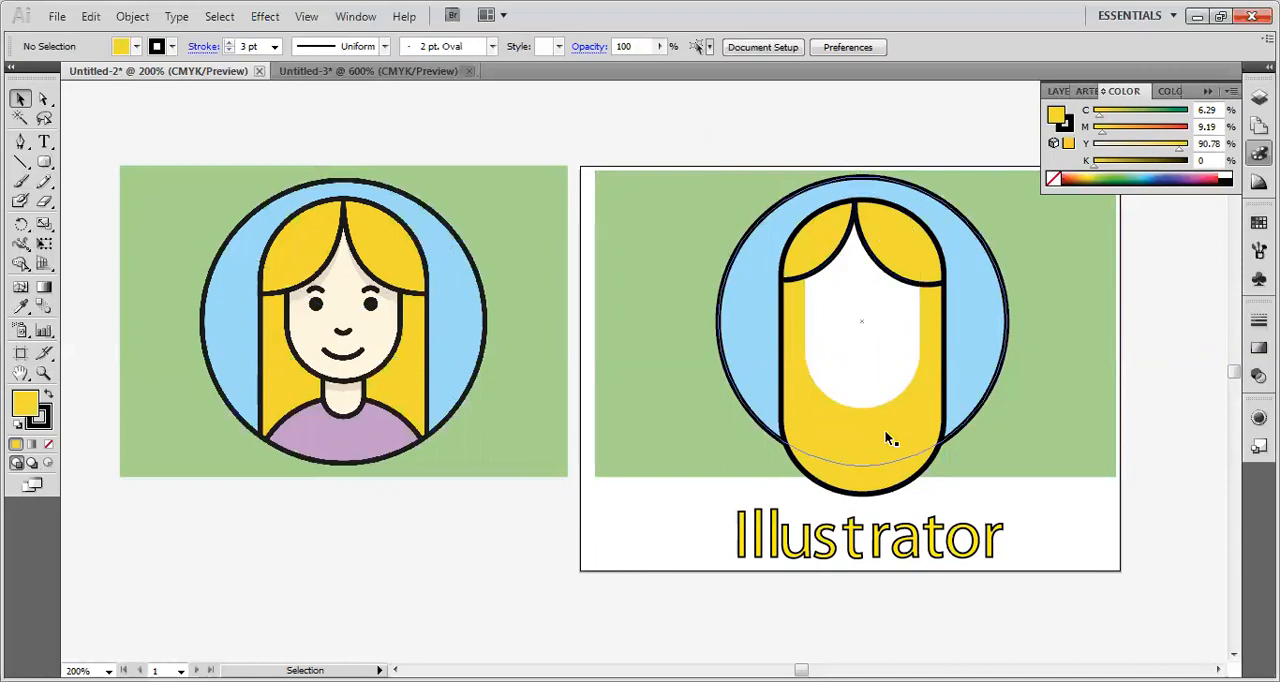
Cut the hair group and paste it inside the blue circle using Draw Inside, then restore normal drawing mode.
click(920, 420)
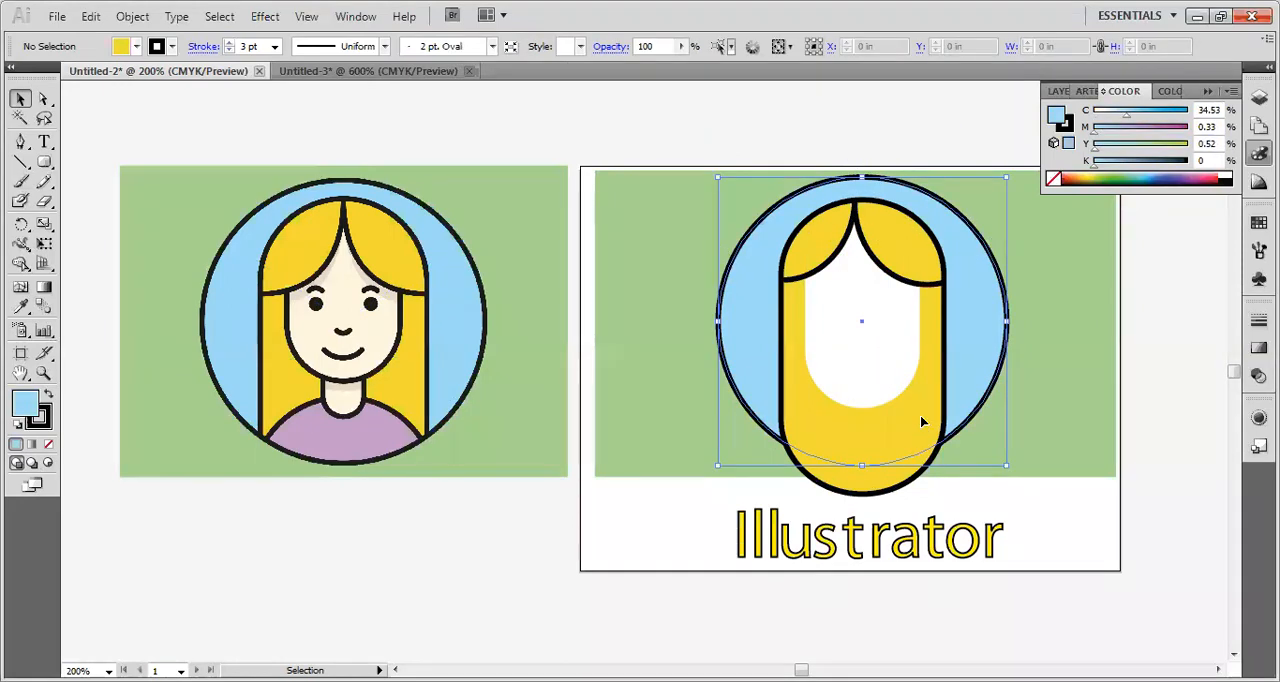
click(891, 484)
click(858, 493)
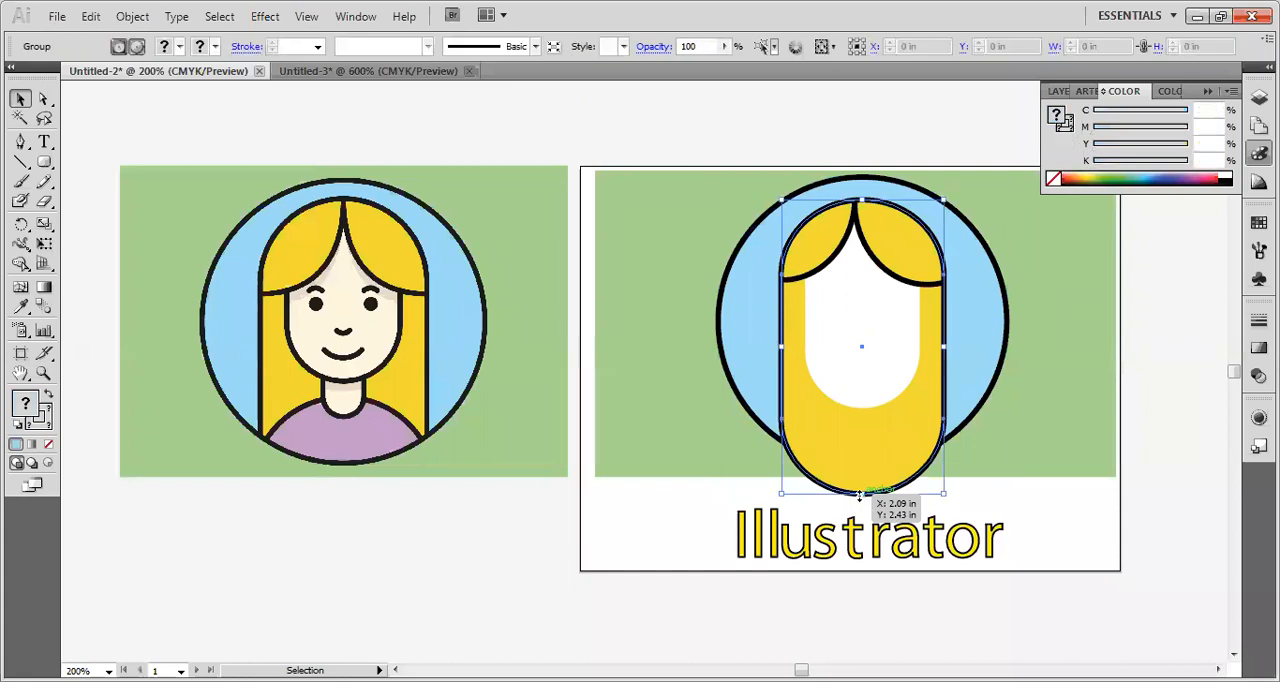
key(Delete)
click(861, 437)
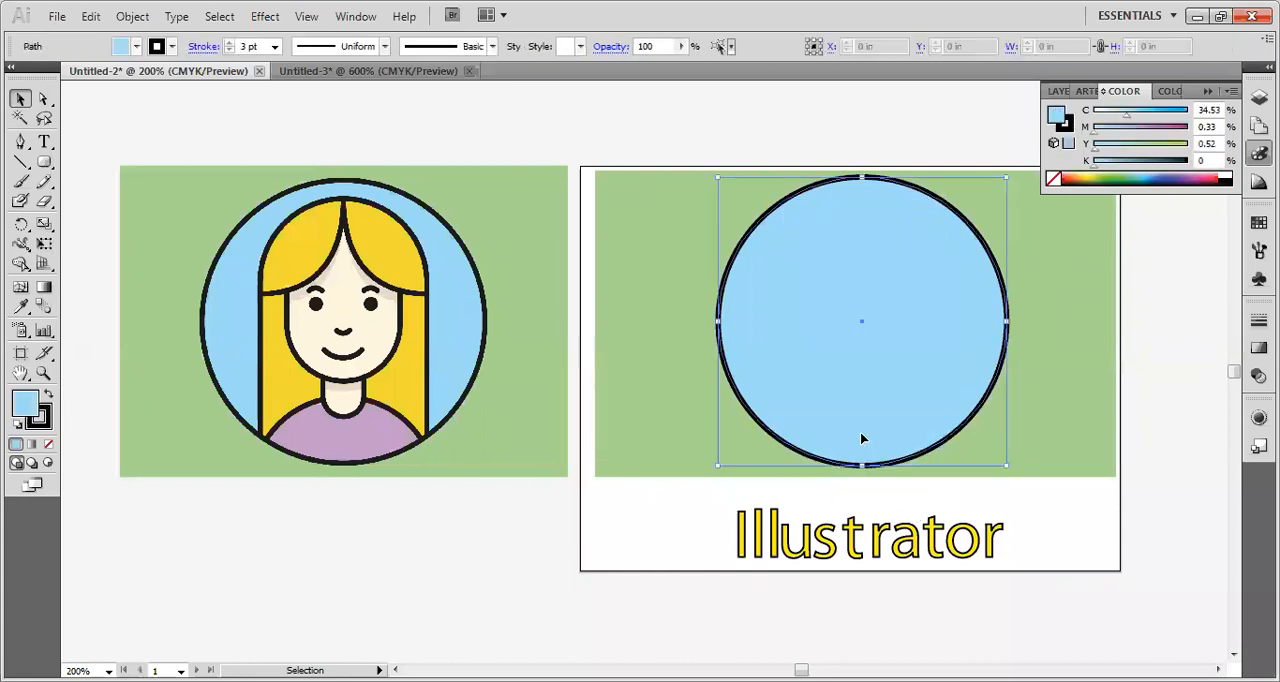
click(49, 465)
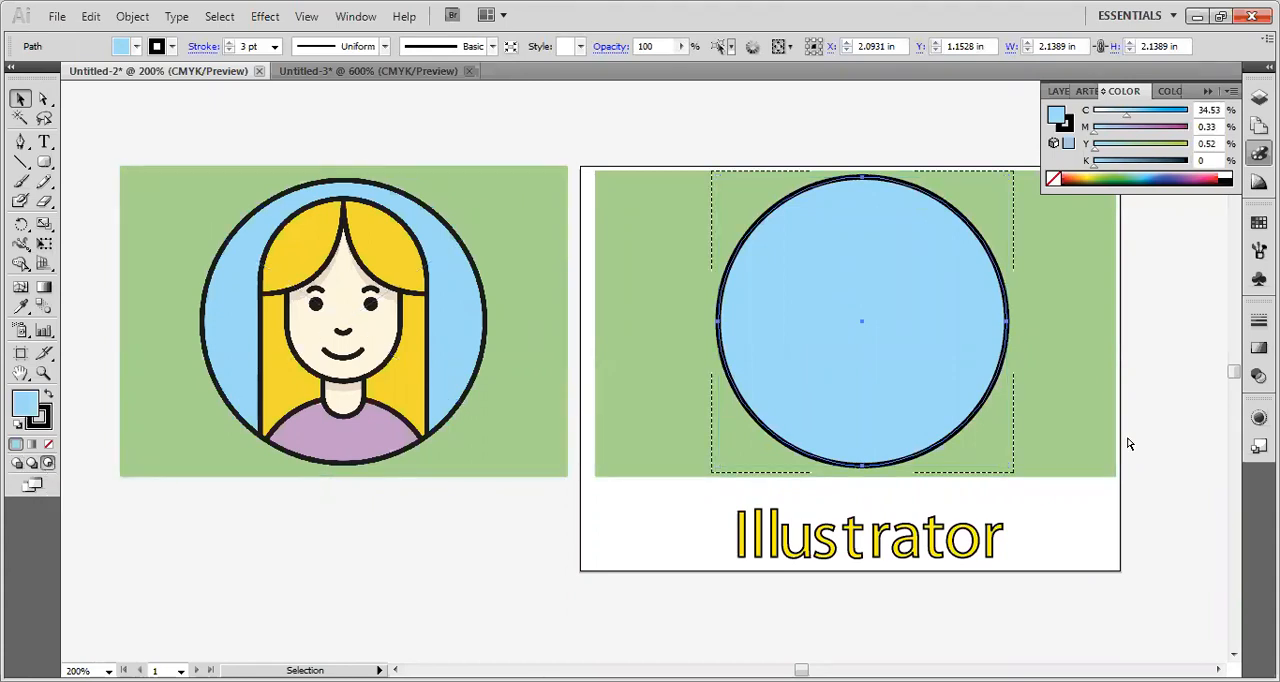
key(ctrl+v)
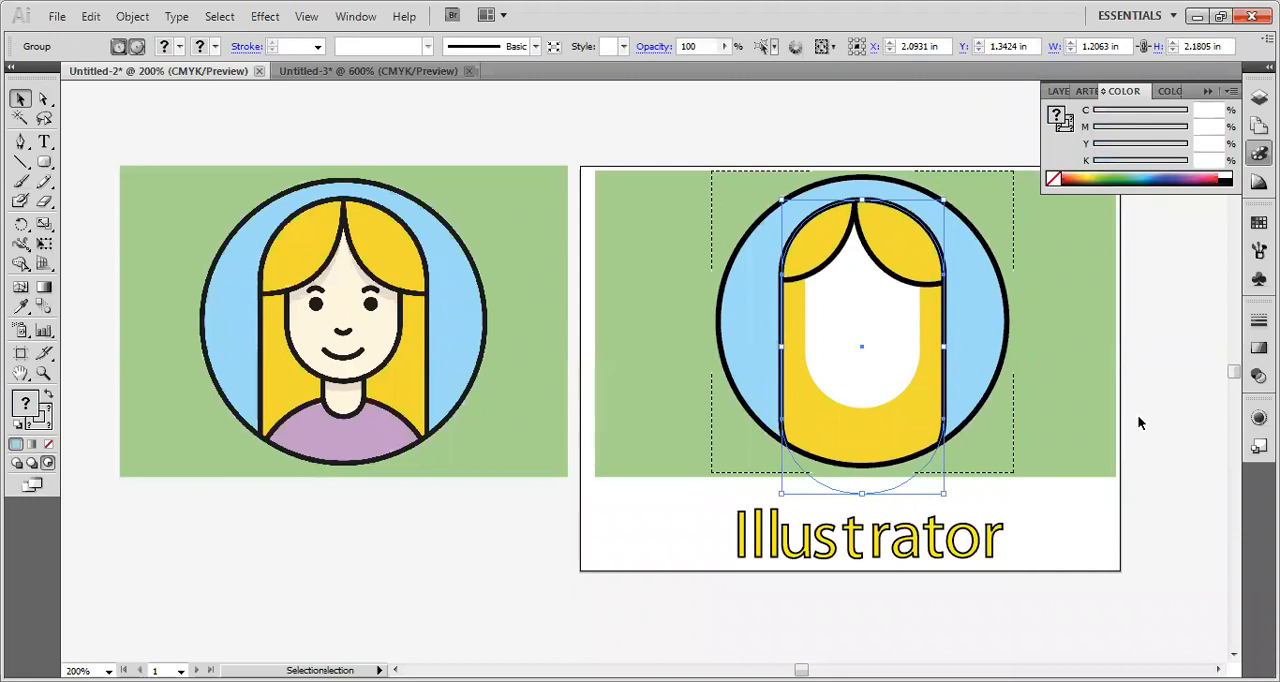
click(1139, 422)
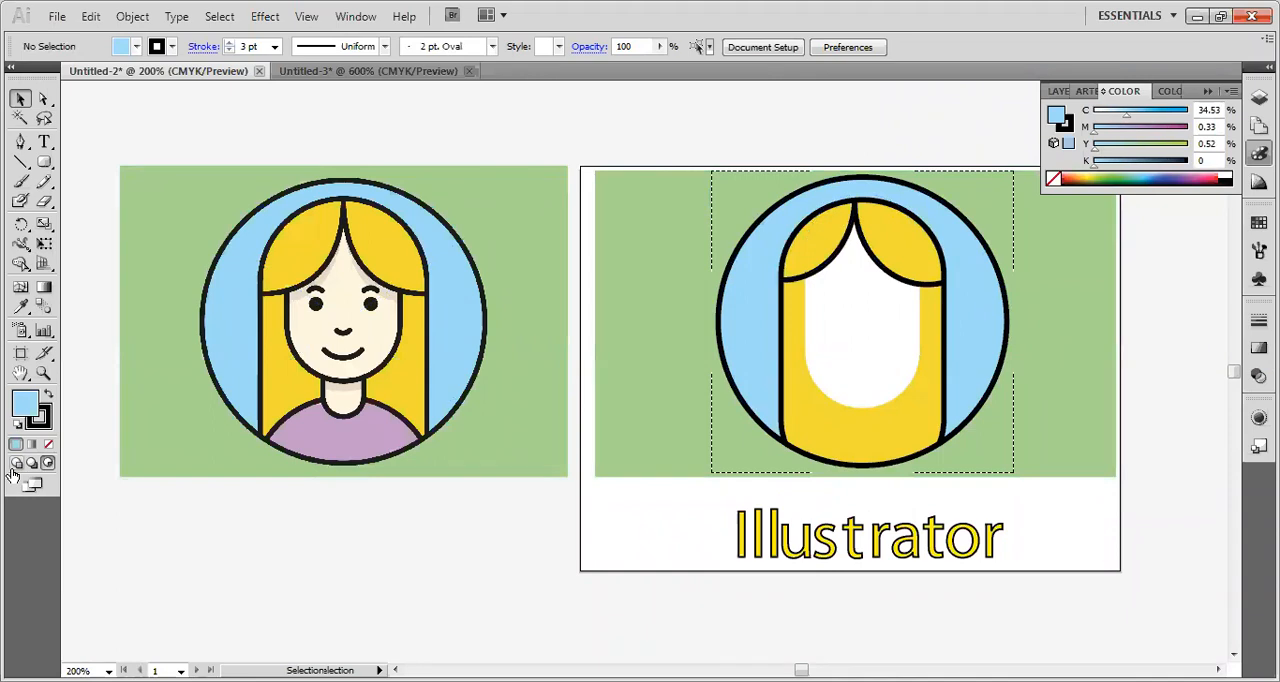
click(15, 464)
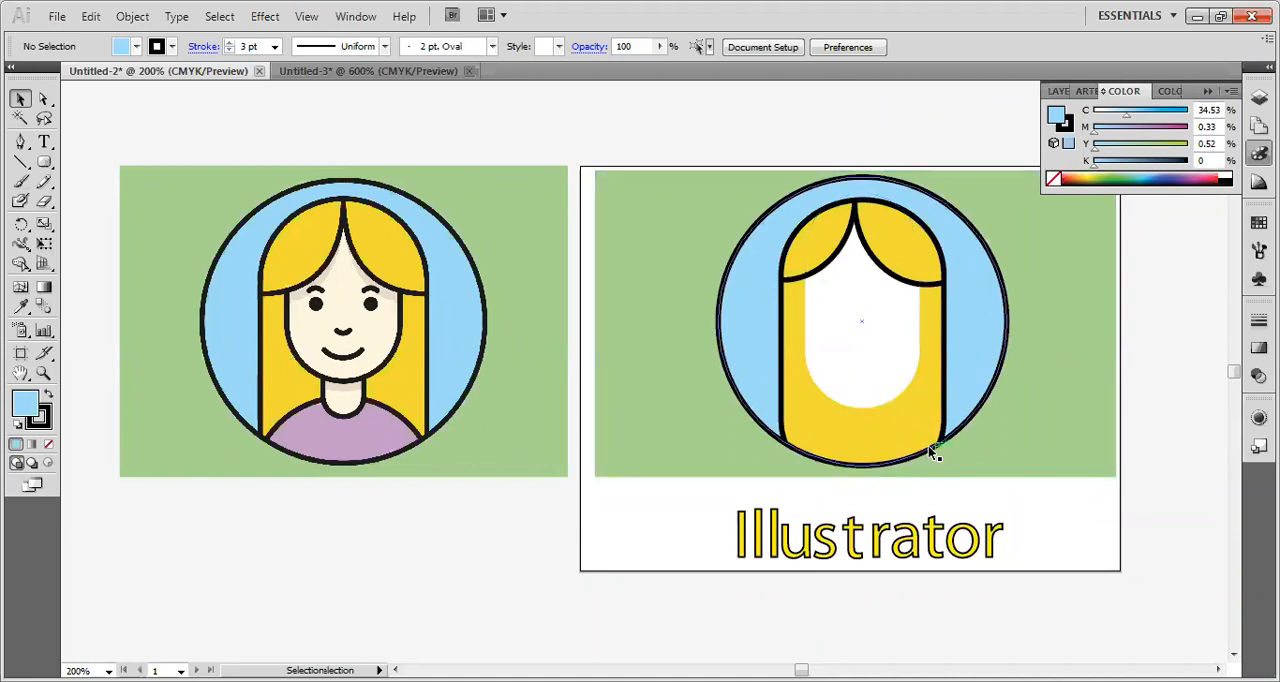
Isolate the innermost nested group and try moving the white face shape straight up, then exit isolation.
click(845, 360)
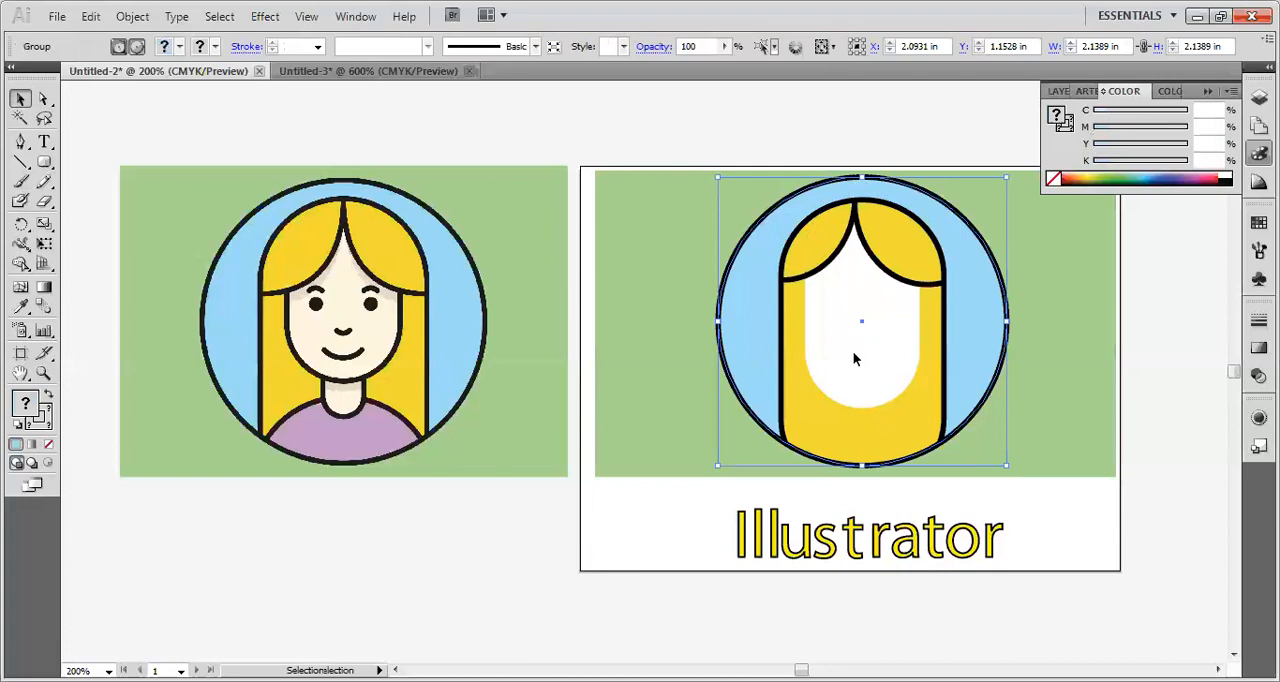
double_click(854, 353)
click(854, 353)
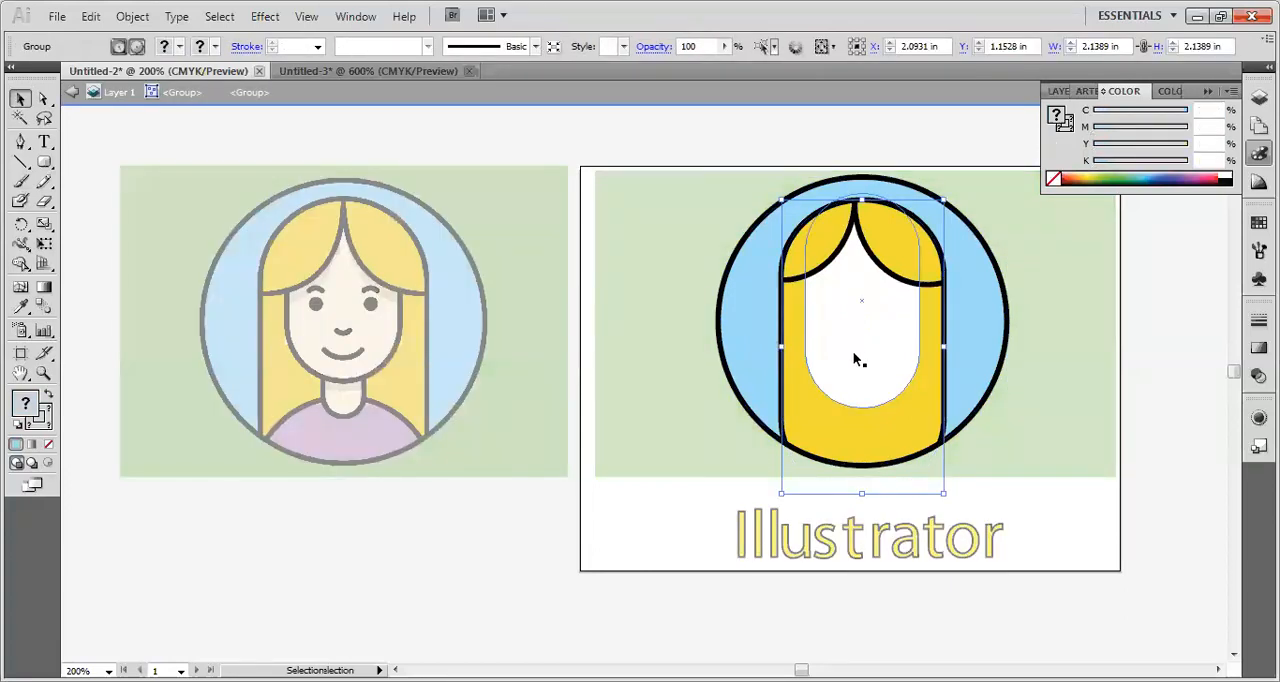
double_click(853, 353)
click(853, 356)
double_click(853, 373)
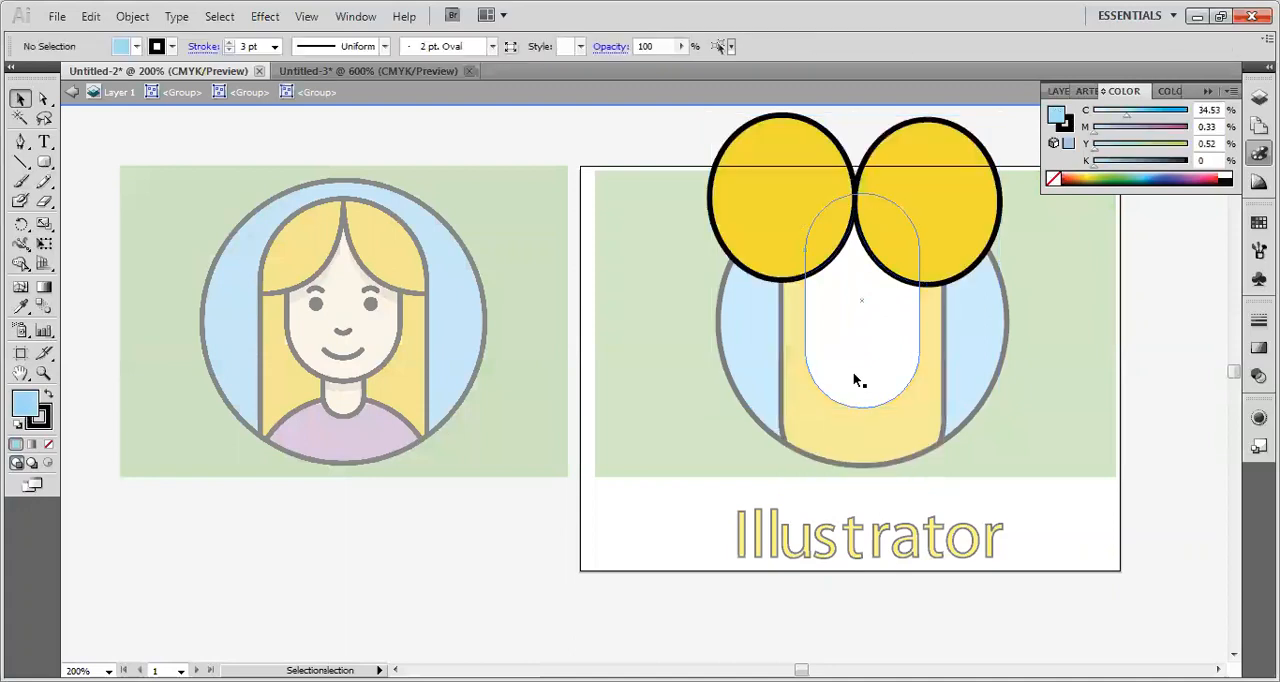
click(858, 376)
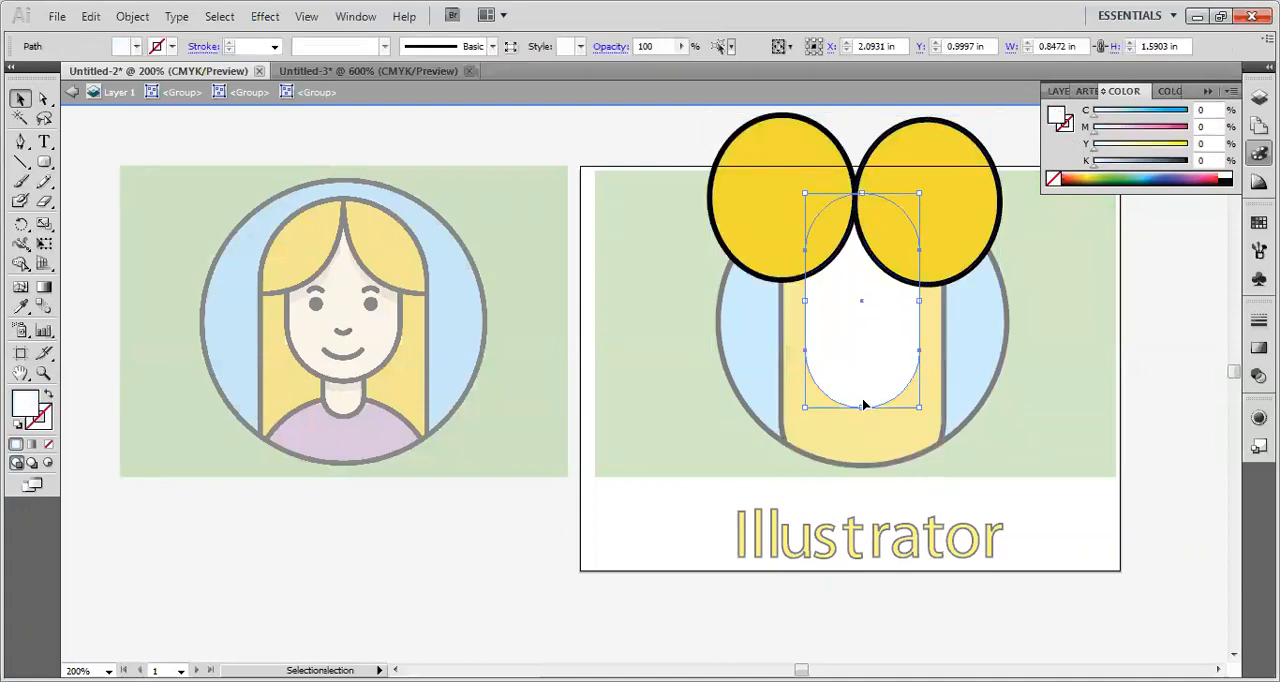
drag(863, 383, 863, 358)
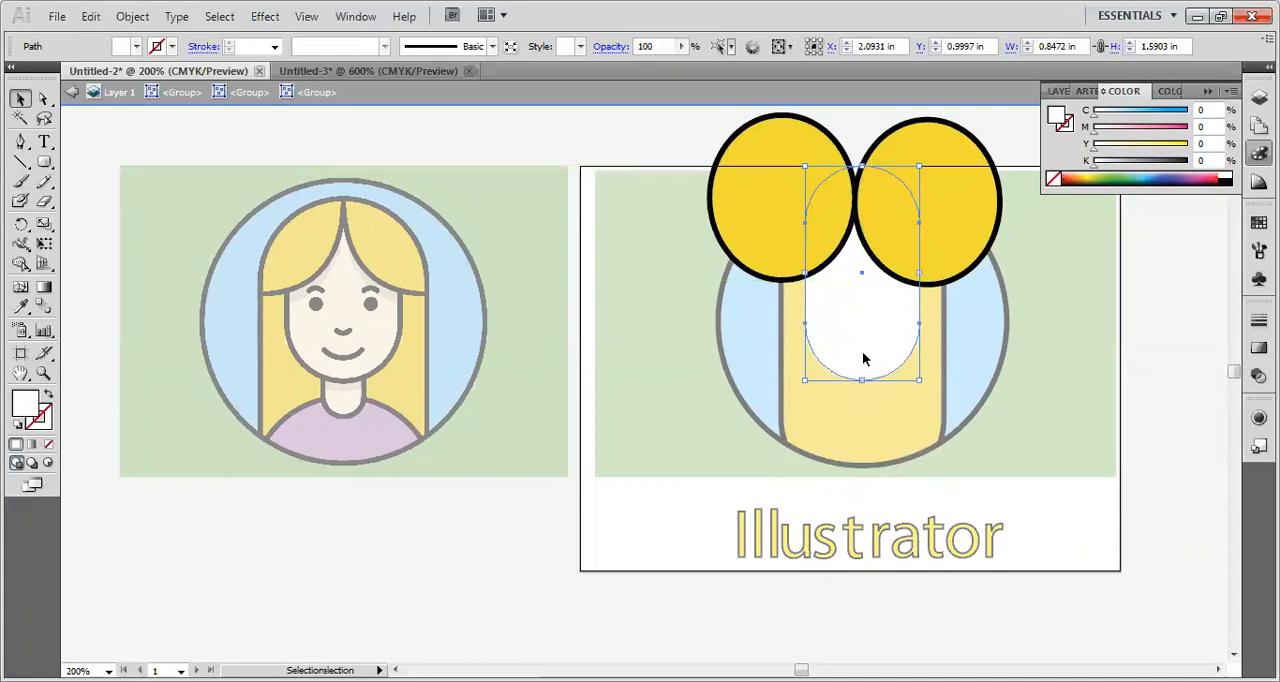
double_click(1146, 386)
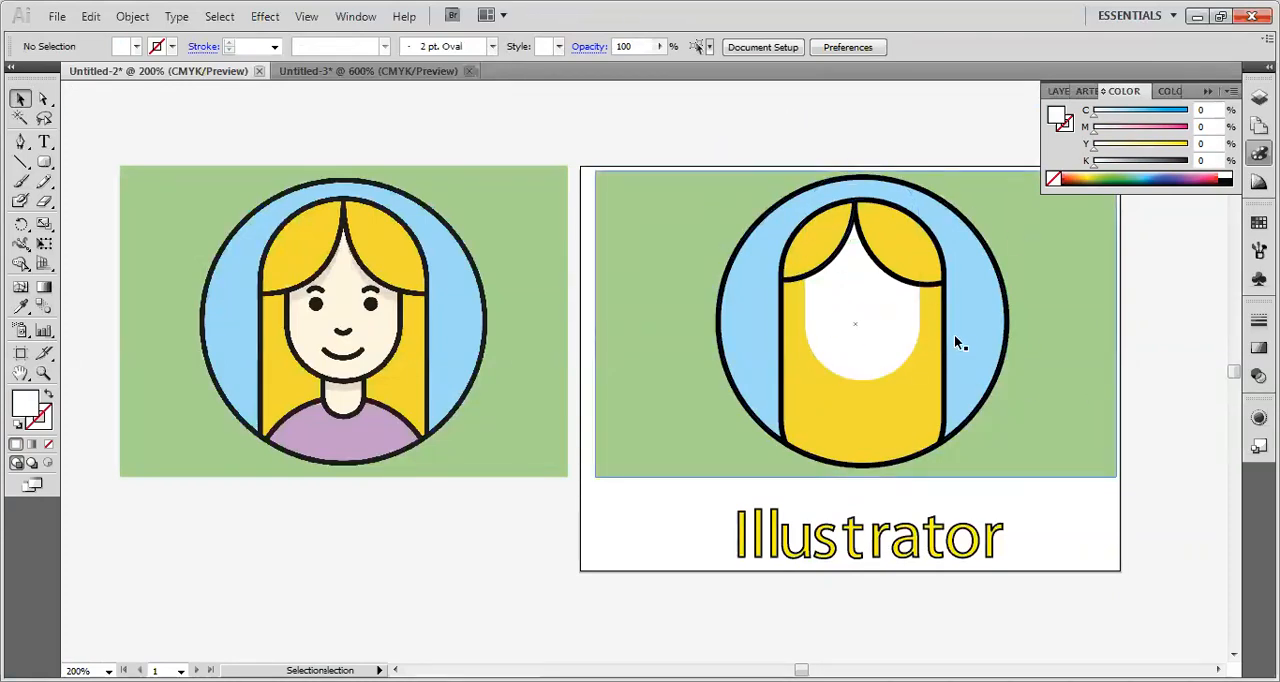
Undo the upward move of the white face shape and leave isolation mode.
double_click(921, 391)
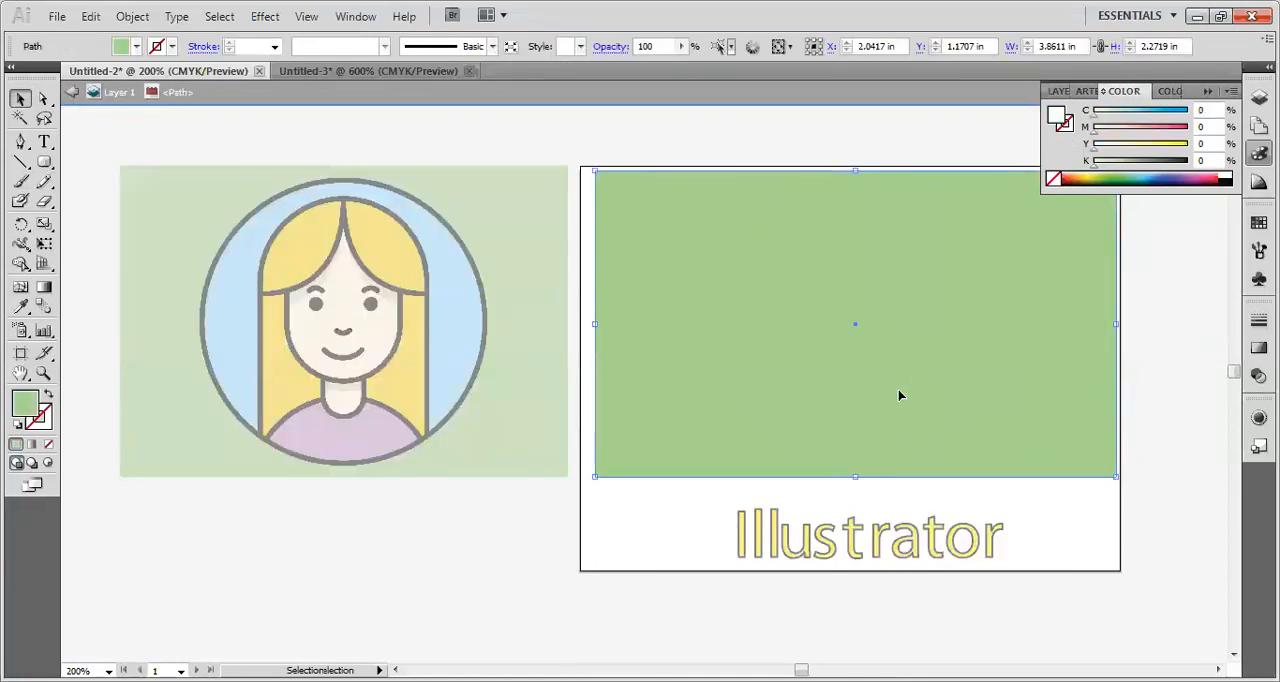
key(ctrl+z)
click(1164, 430)
click(911, 372)
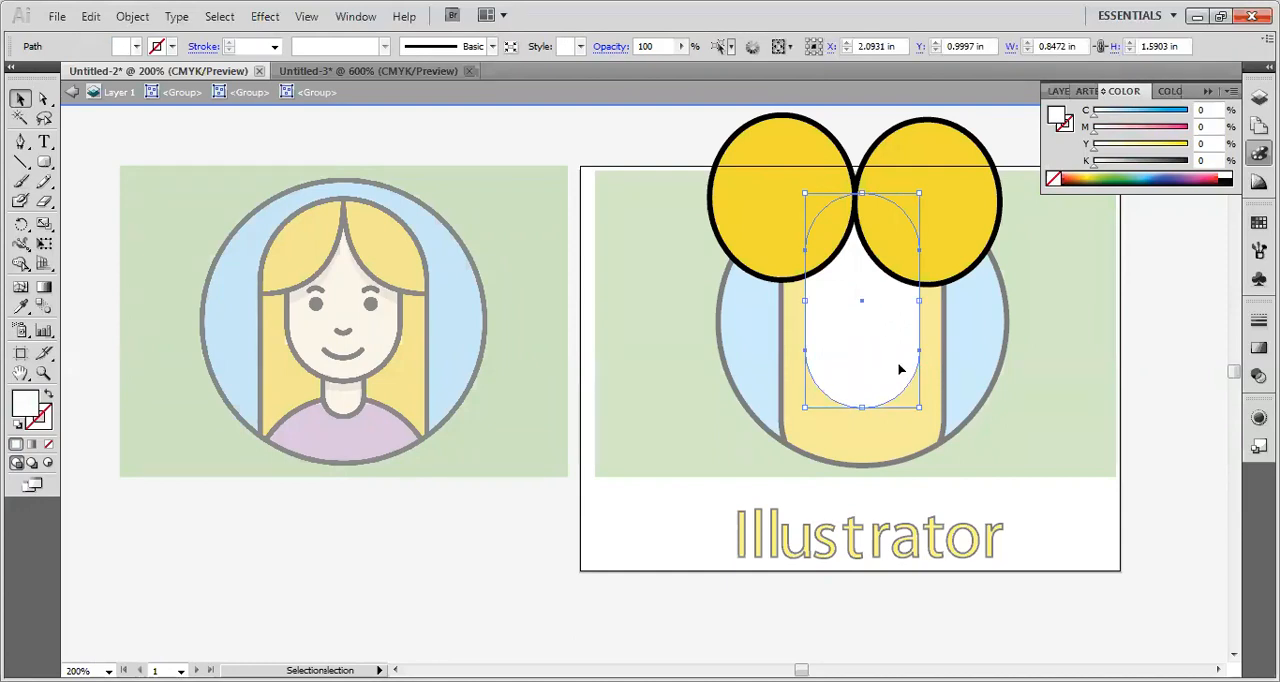
double_click(1182, 390)
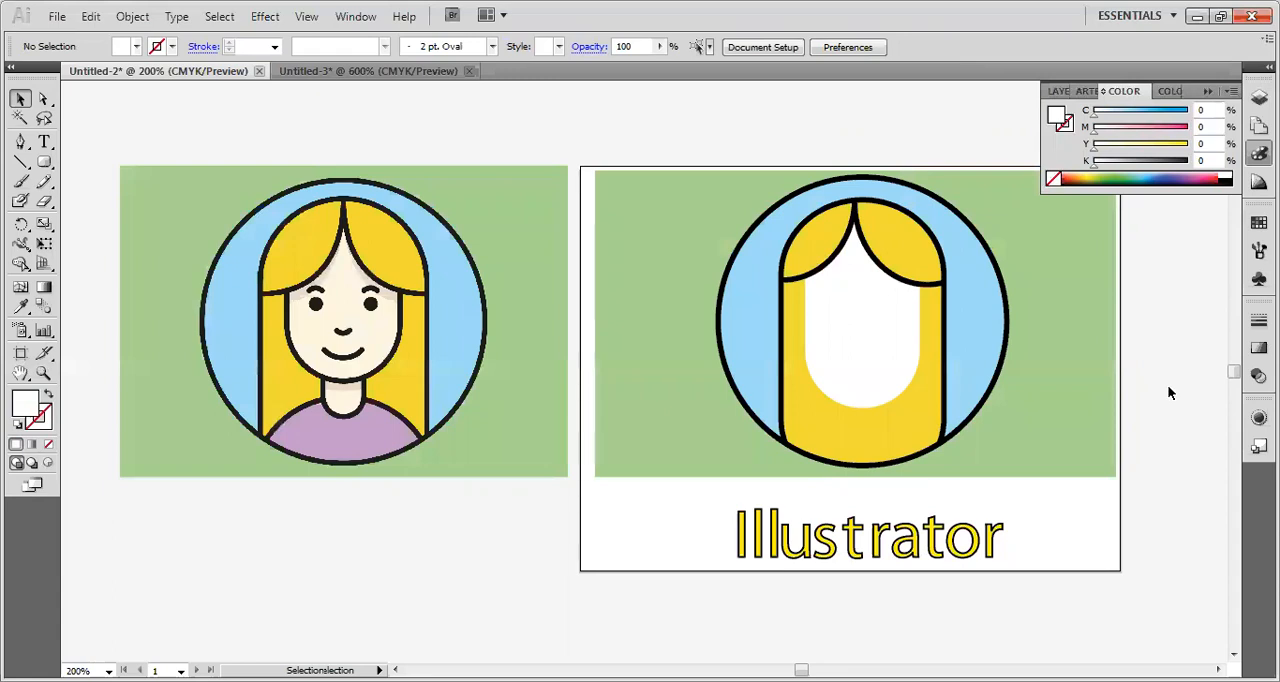
Isolate the innermost hair group, nudge both yellow ellipses three increments right to center the parting, and exit isolation.
click(858, 376)
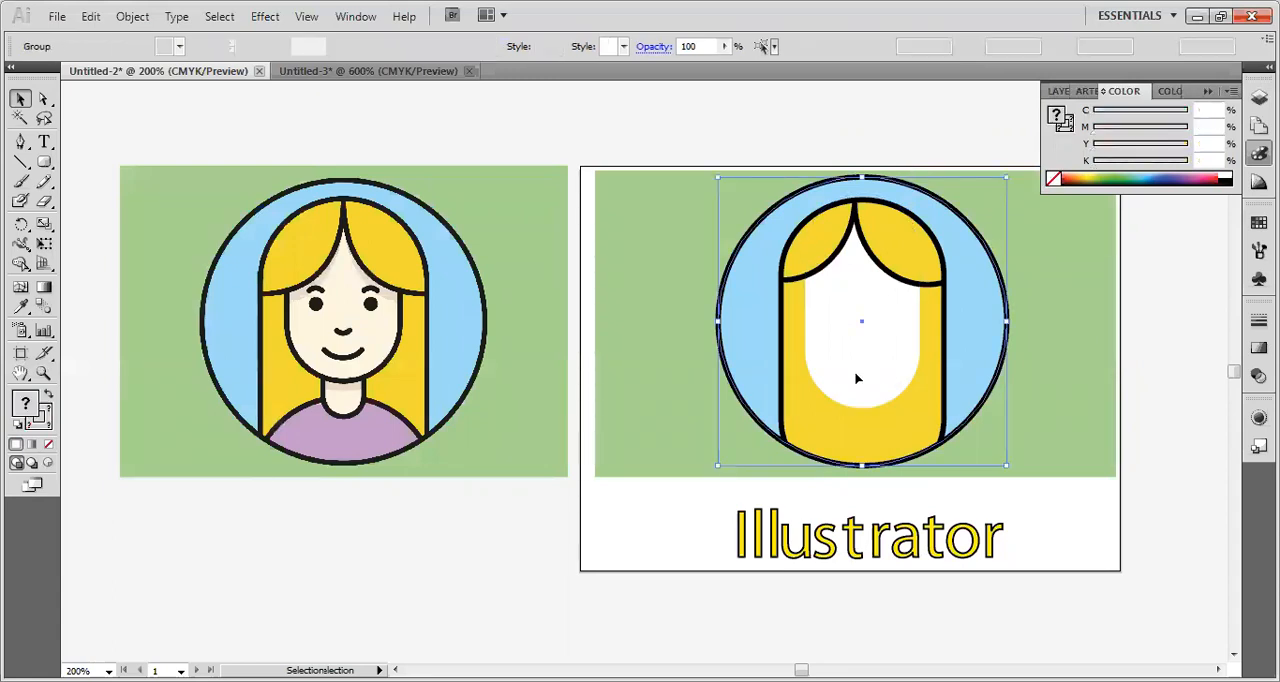
double_click(856, 376)
double_click(854, 371)
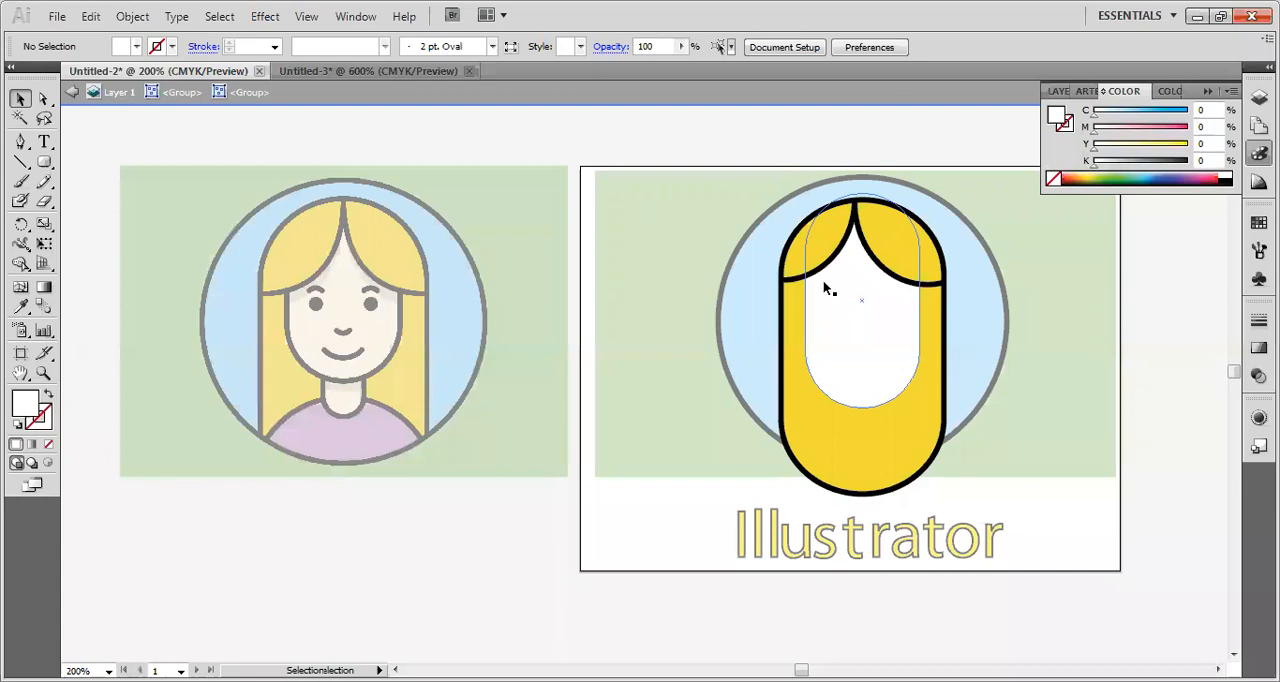
click(898, 254)
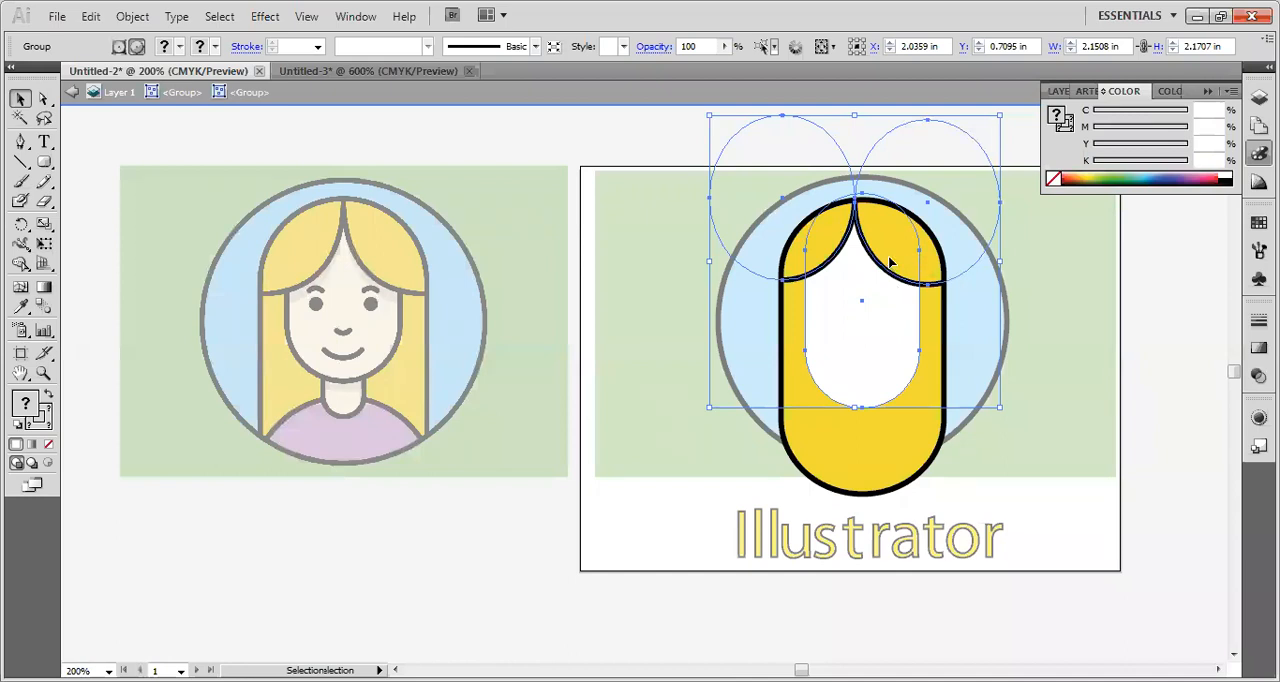
double_click(888, 255)
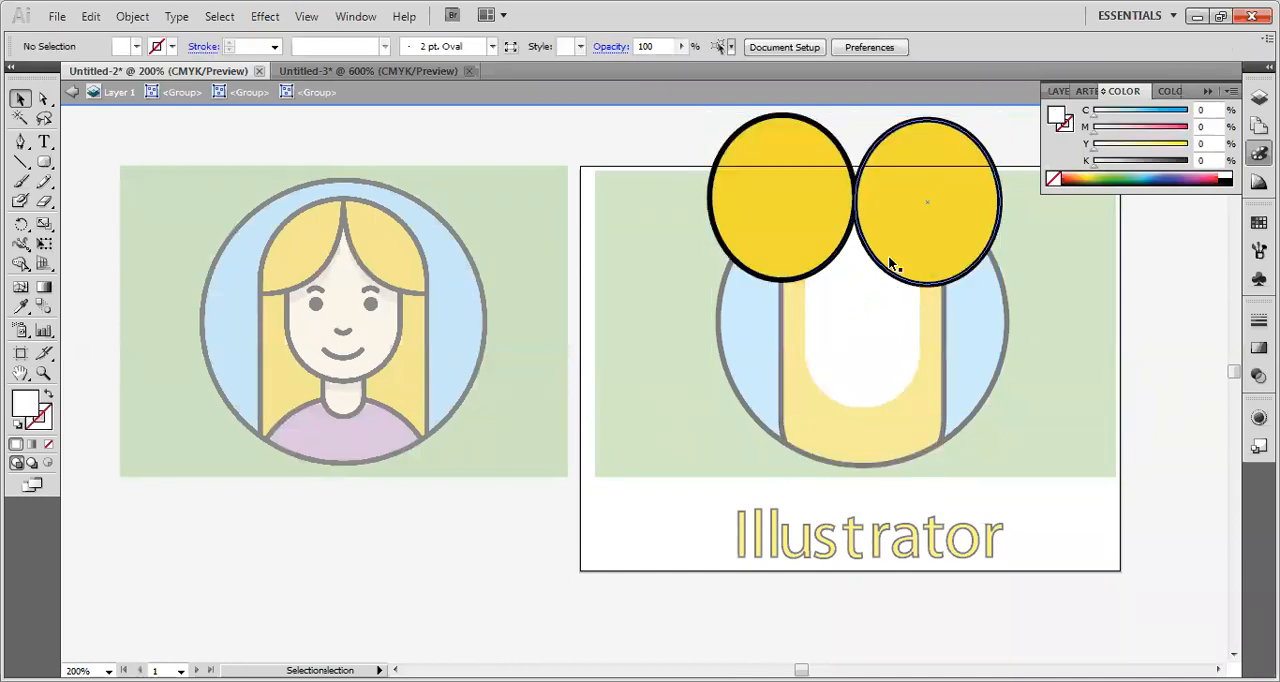
click(888, 255)
shift+click(809, 251)
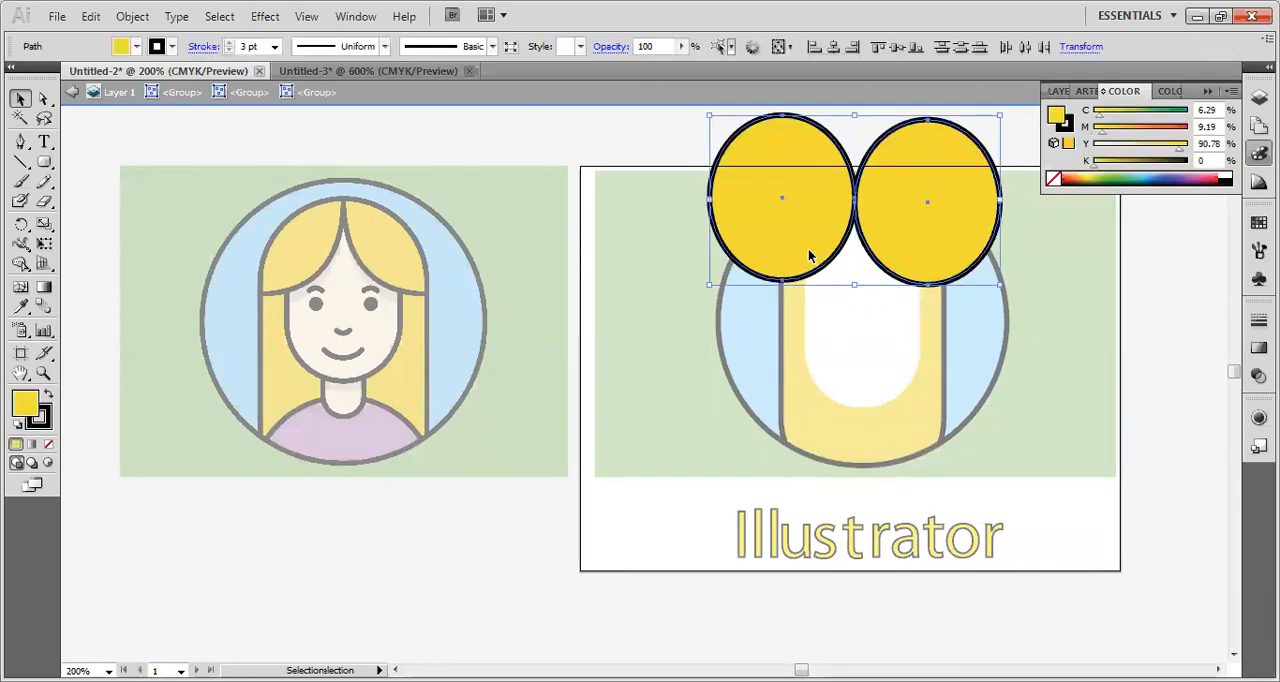
key(Right)
key(Right)
key(Right)
key(Right)
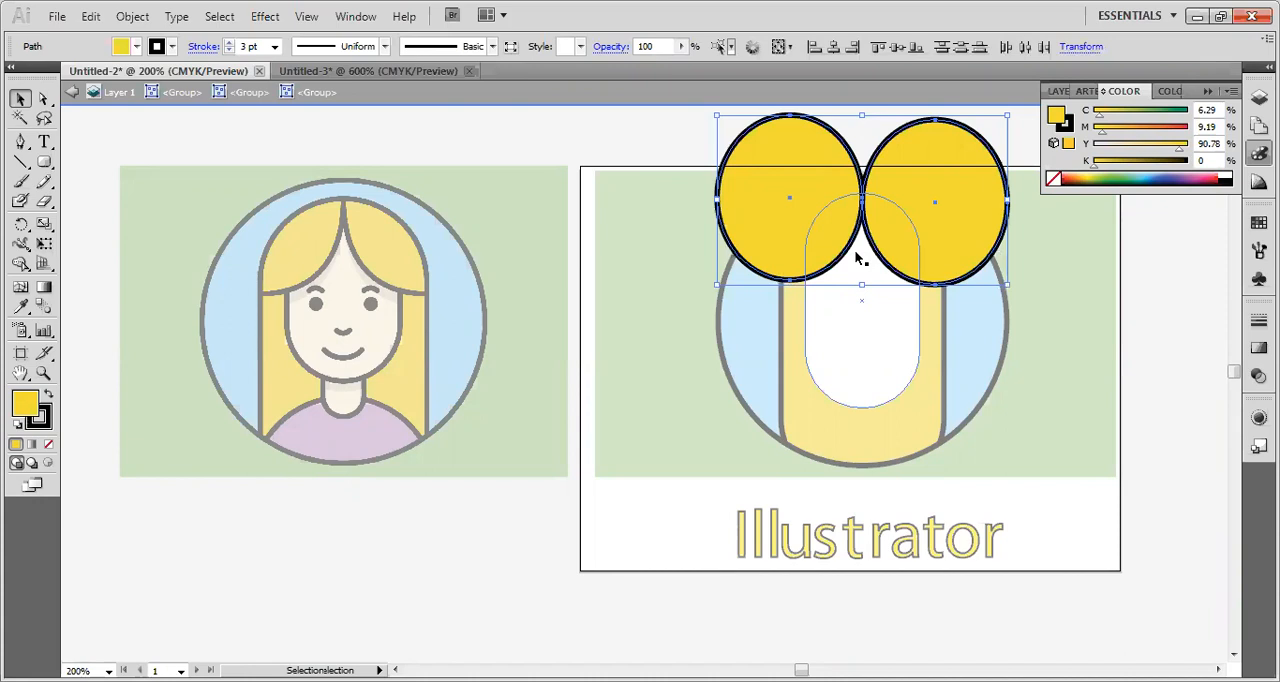
click(1151, 342)
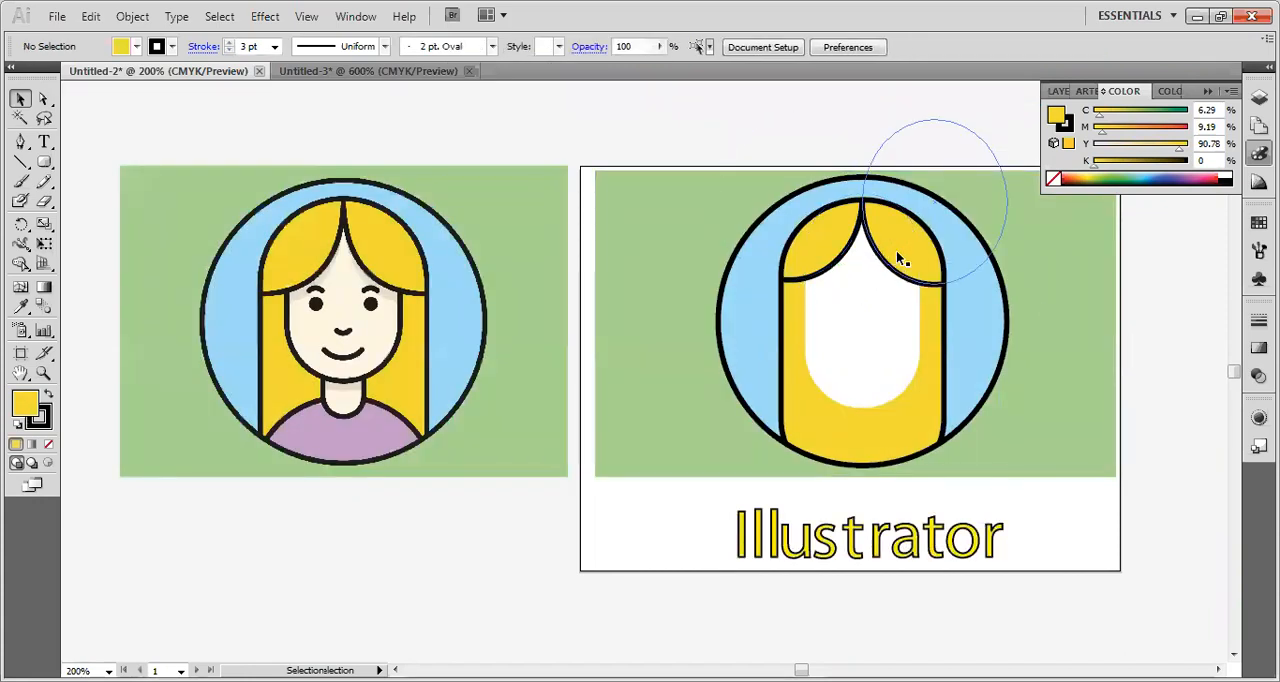
Isolate the innermost hair group again, nudge only the left yellow ellipse down one increment, and exit isolation.
double_click(826, 240)
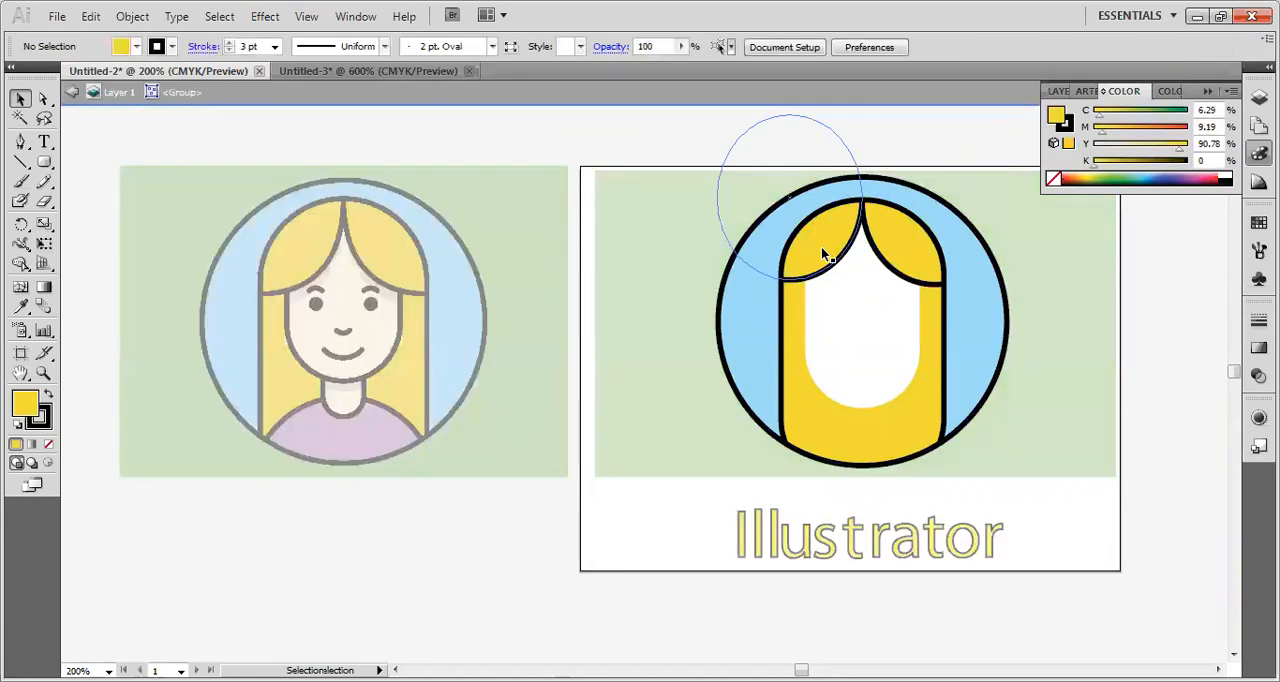
double_click(821, 246)
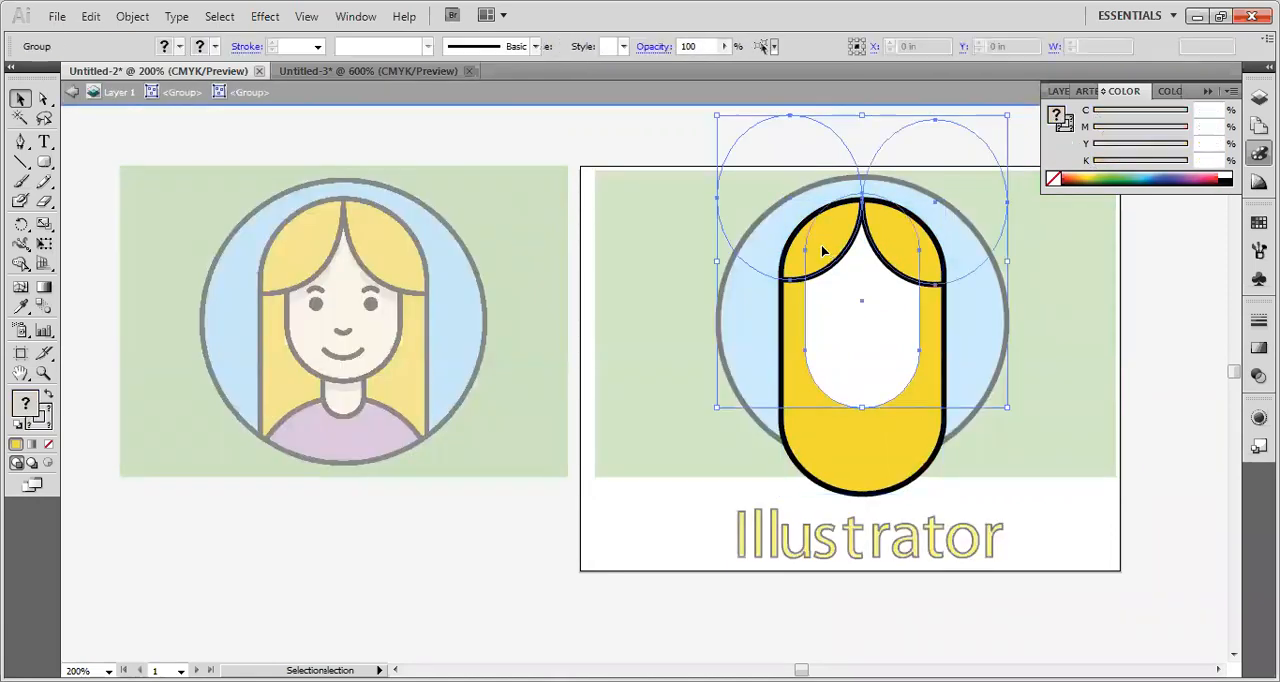
double_click(821, 244)
click(821, 244)
shift+click(901, 255)
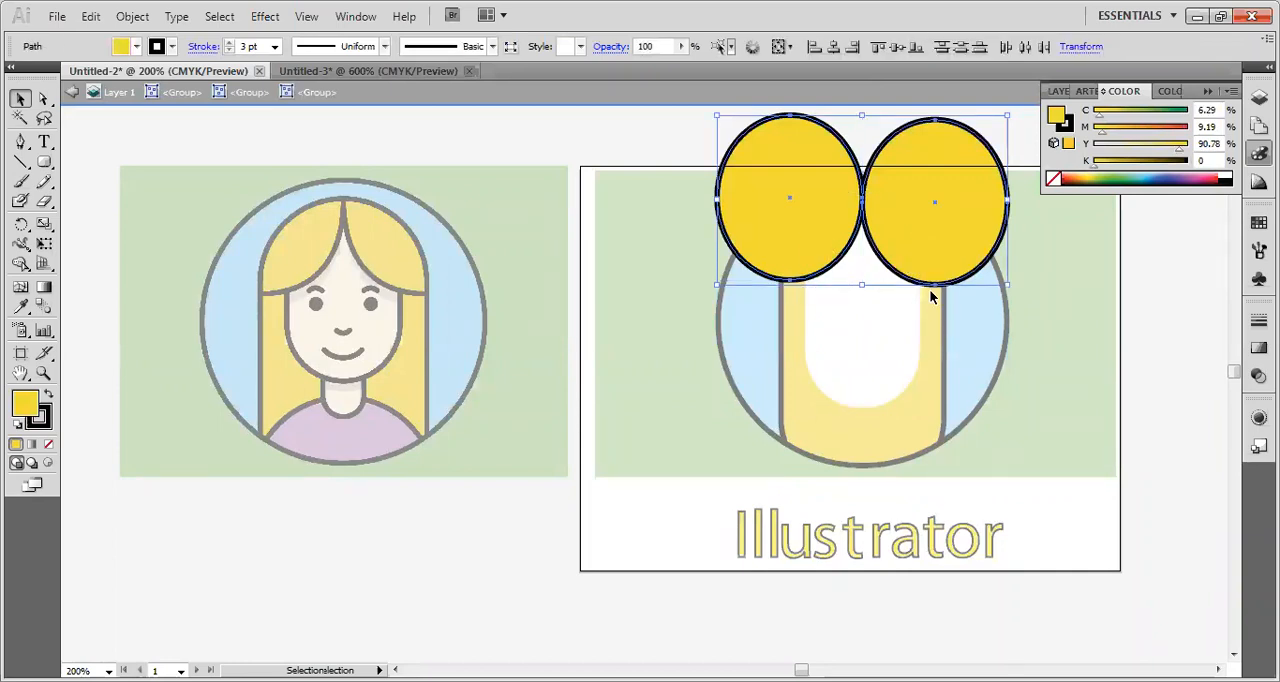
click(1035, 298)
click(810, 248)
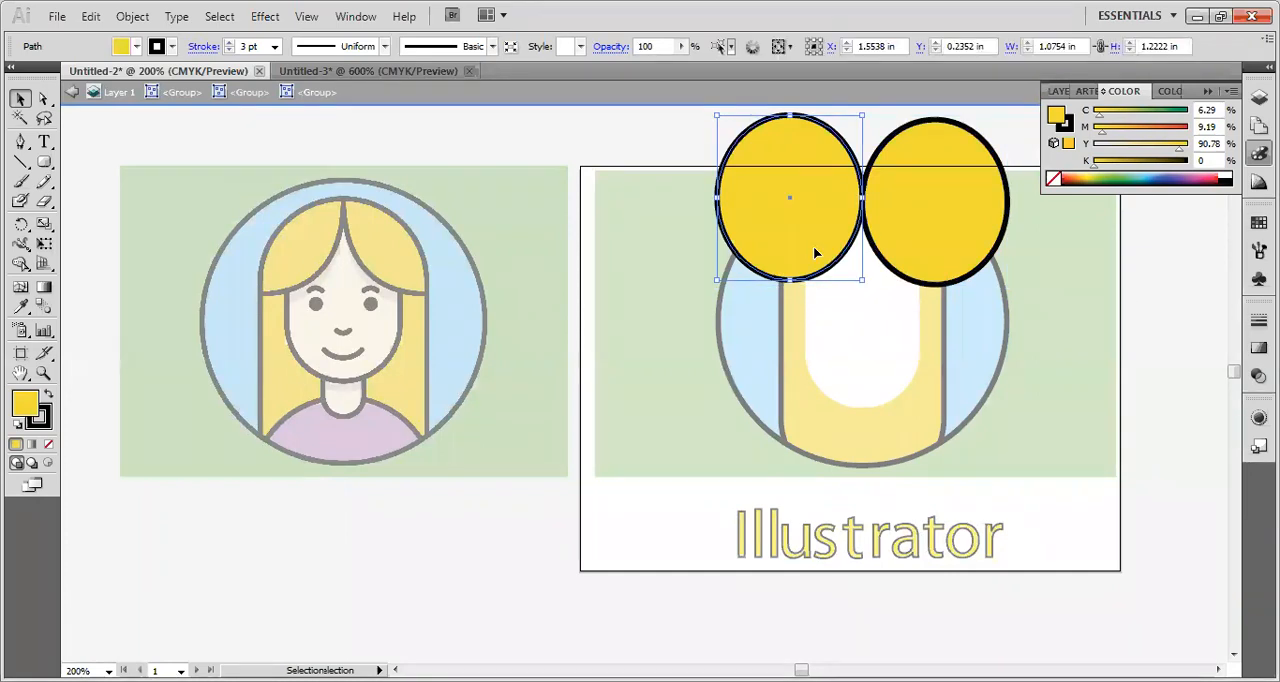
key(Down)
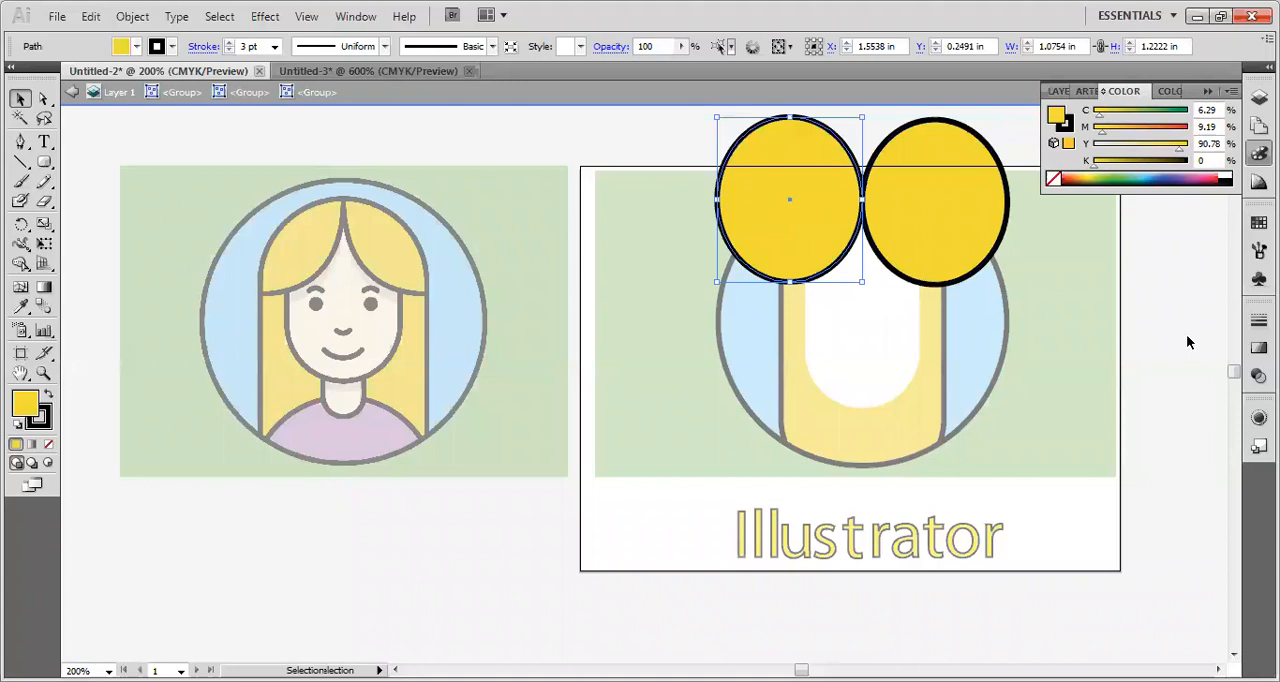
double_click(1187, 341)
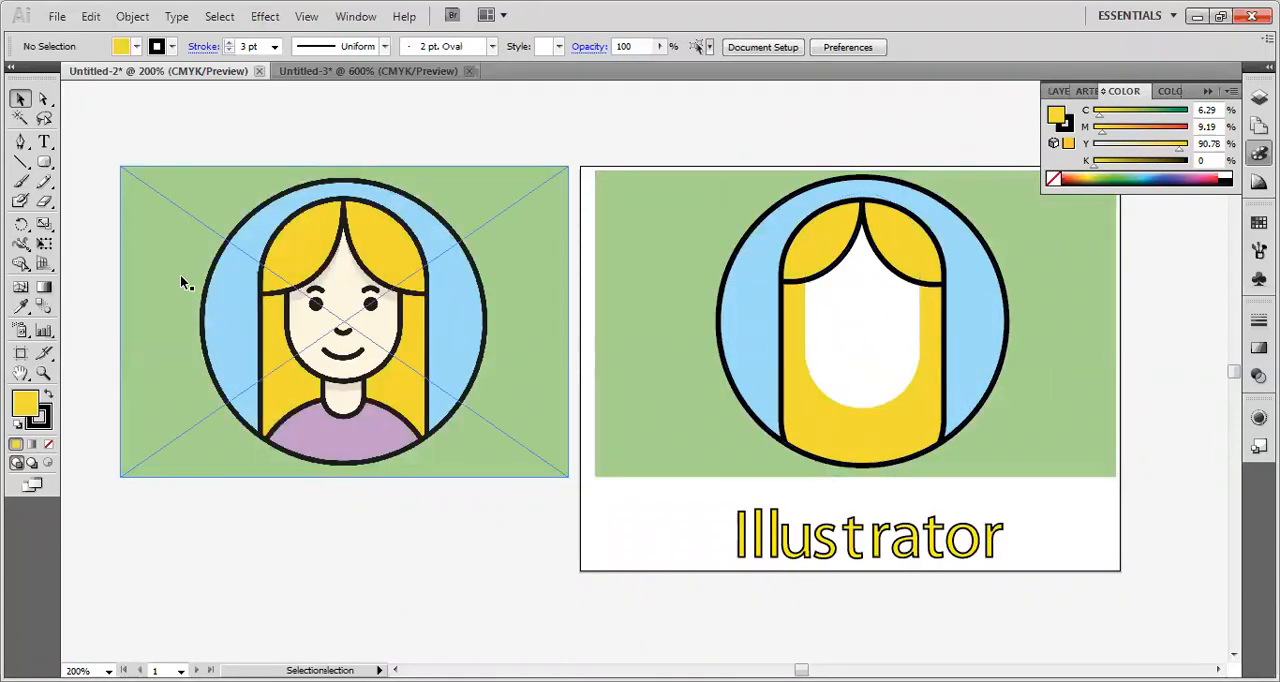
Draw an ellipse about 0.10 by 0.13 in over the right-hand eye of the reference portrait.
click(44, 165)
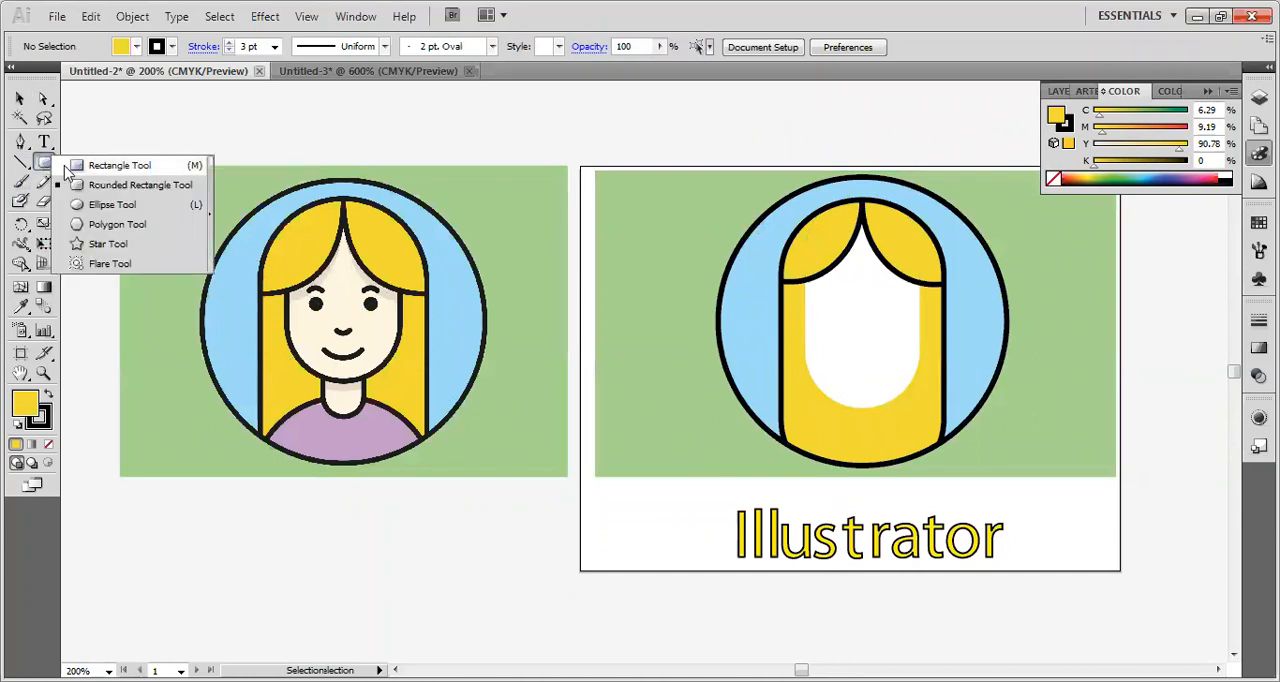
click(85, 206)
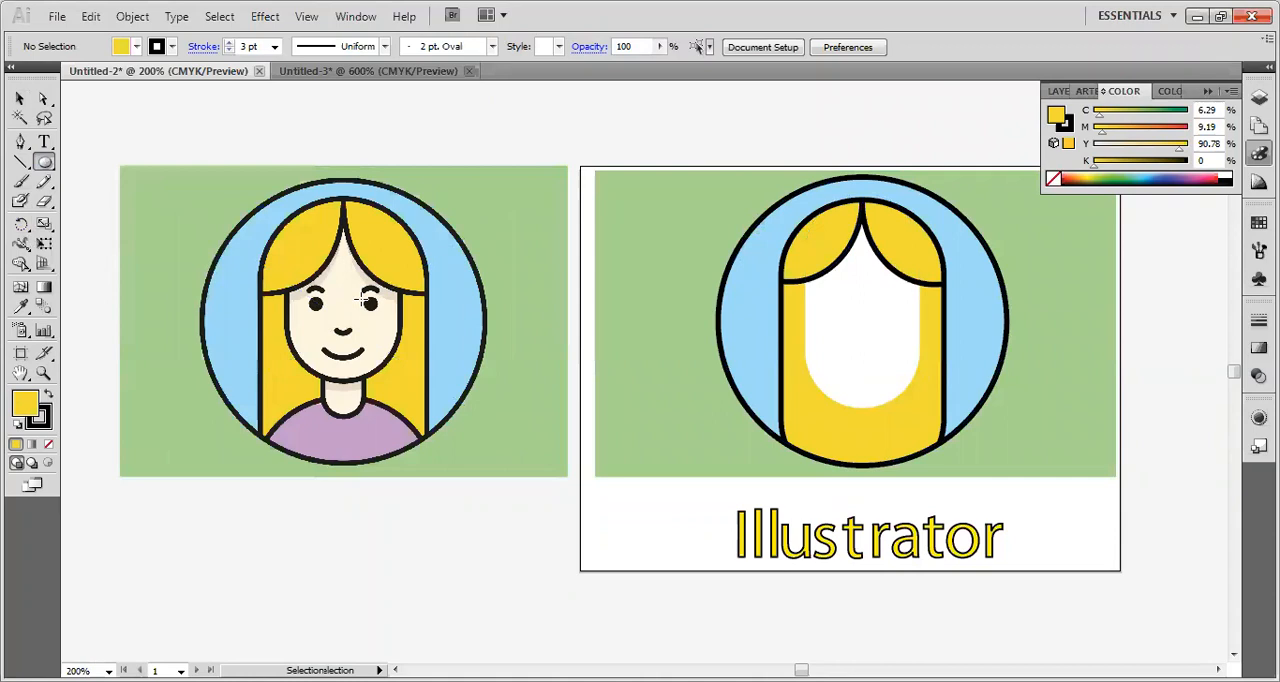
mouse_move(363, 298)
mouse_down()
mouse_move(389, 312)
mouse_move(372, 313)
mouse_up()
key(v)
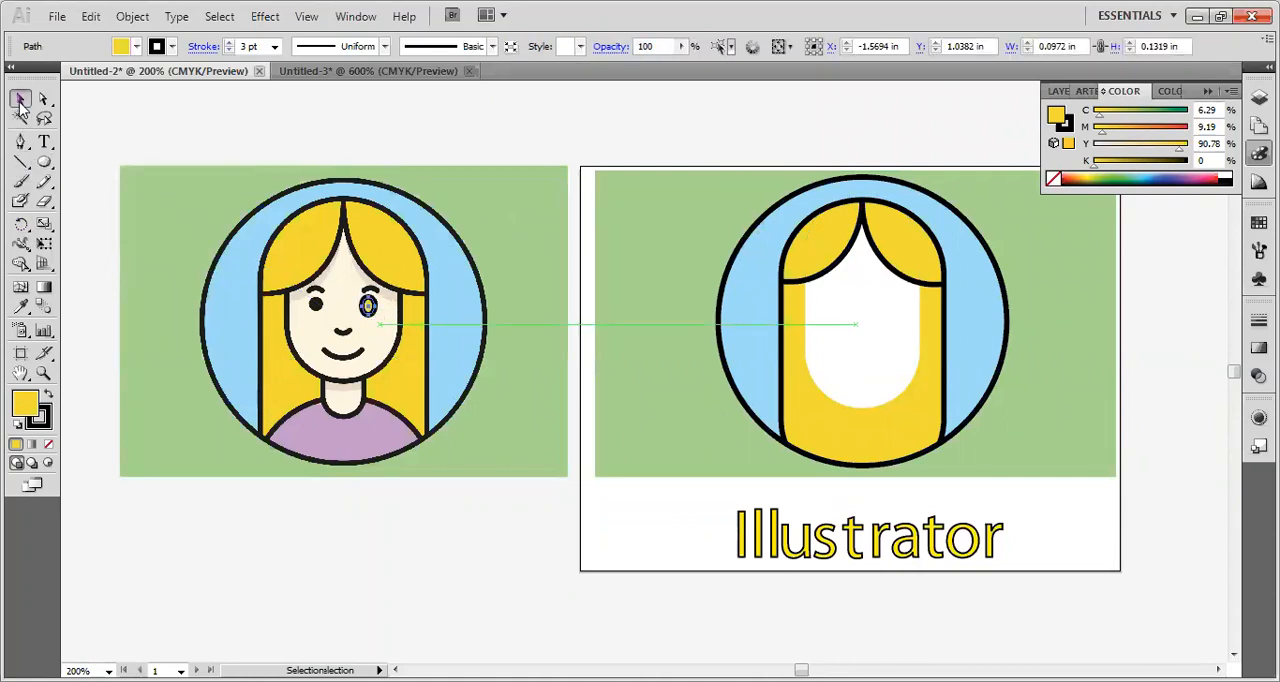
Fill the small eye ellipse with black and remove its stroke.
click(137, 48)
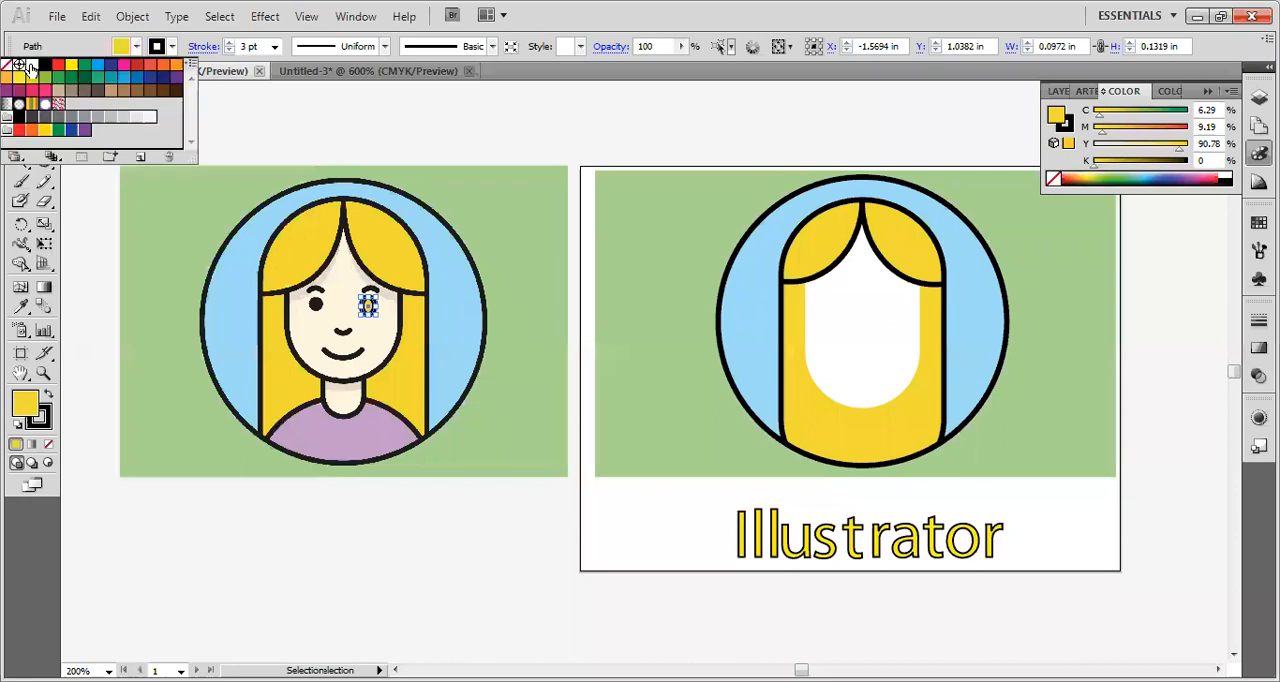
click(45, 64)
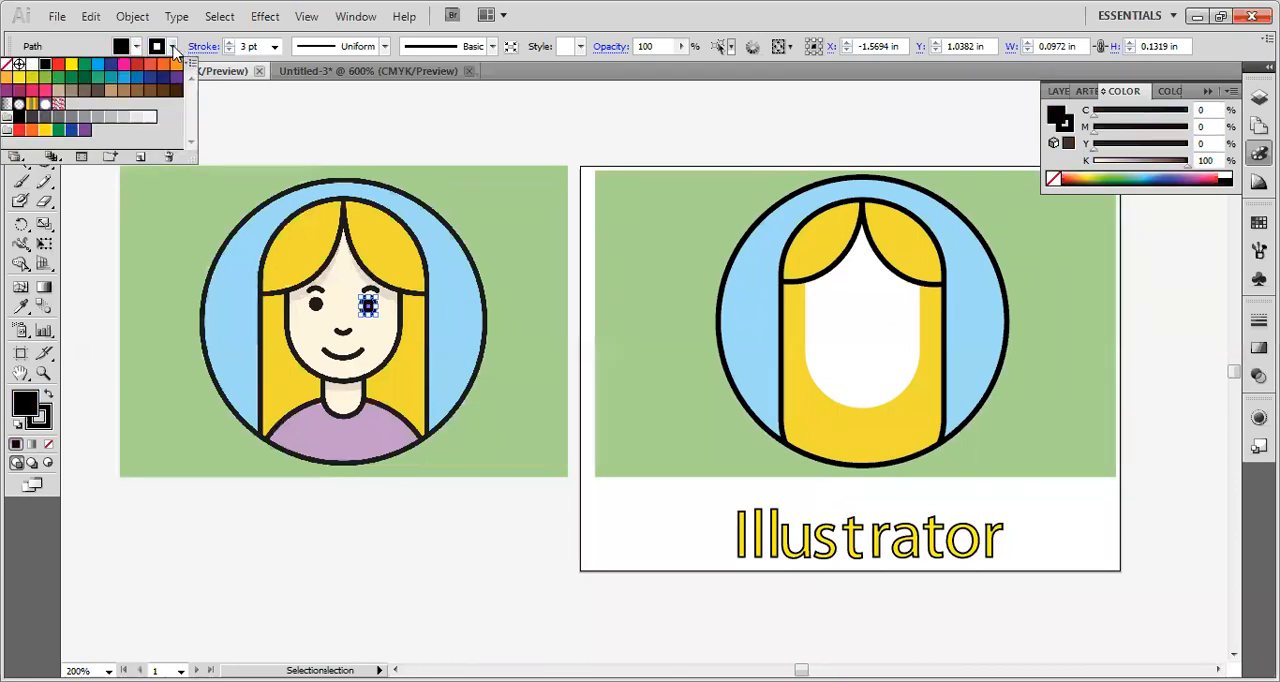
click(173, 49)
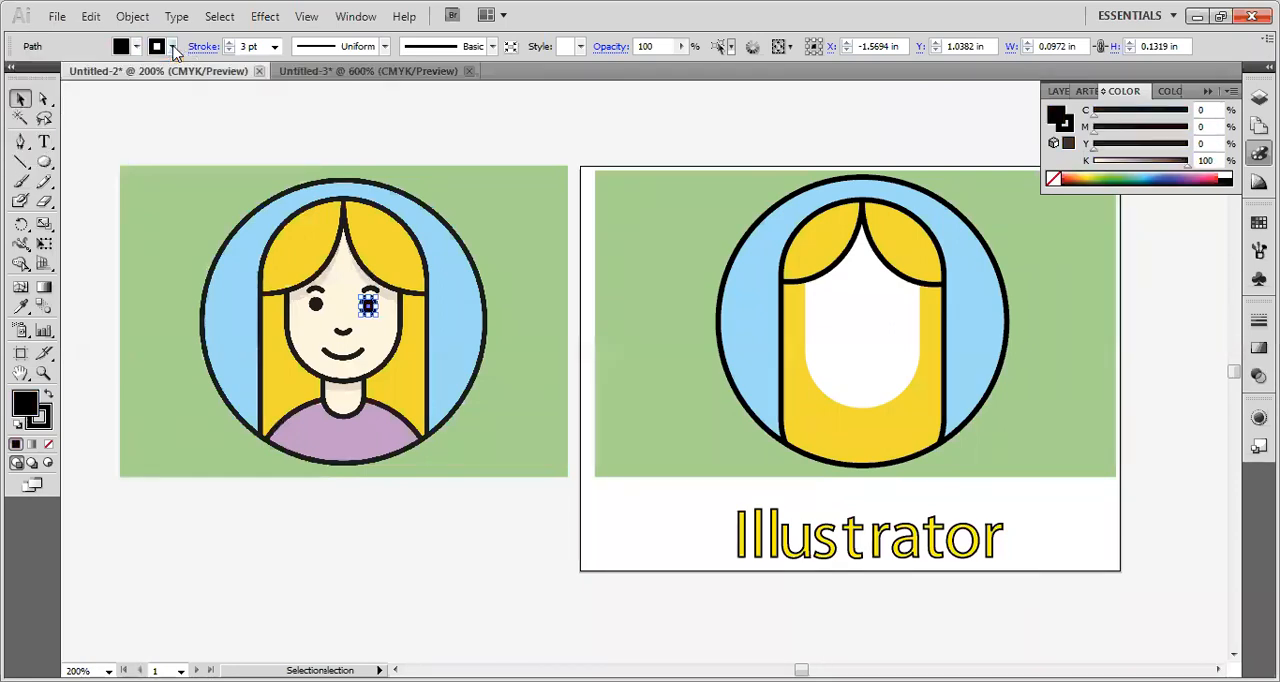
click(137, 48)
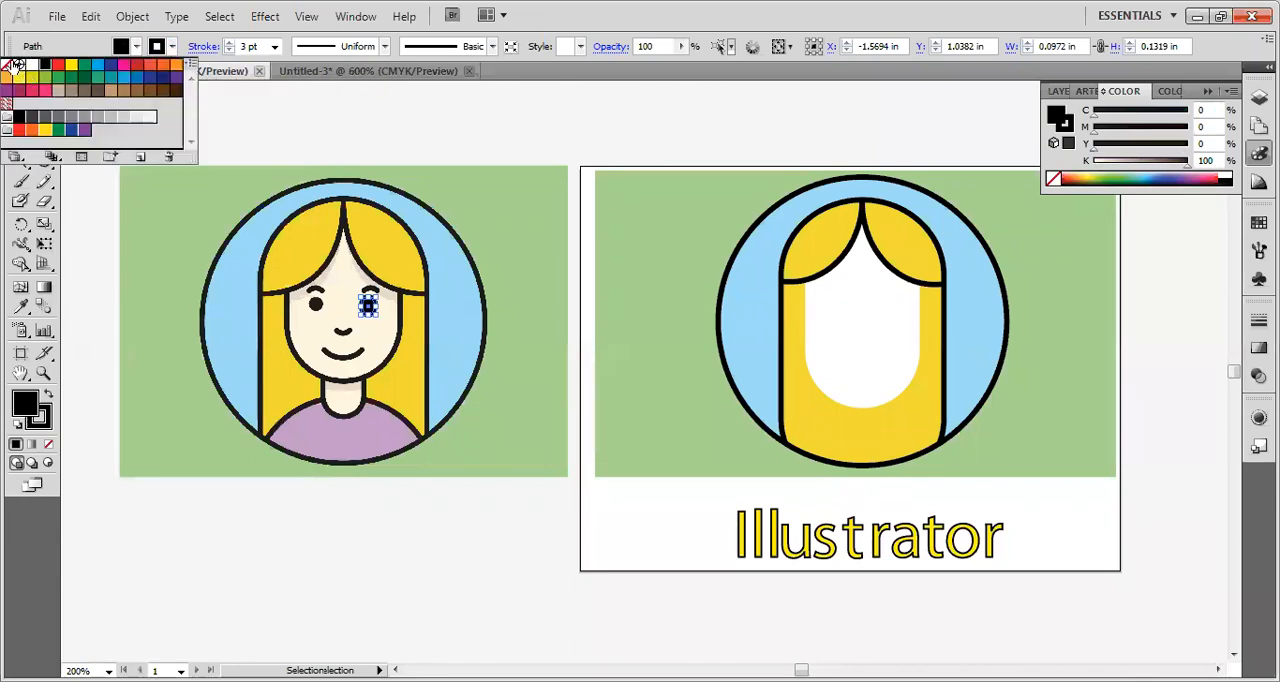
click(18, 66)
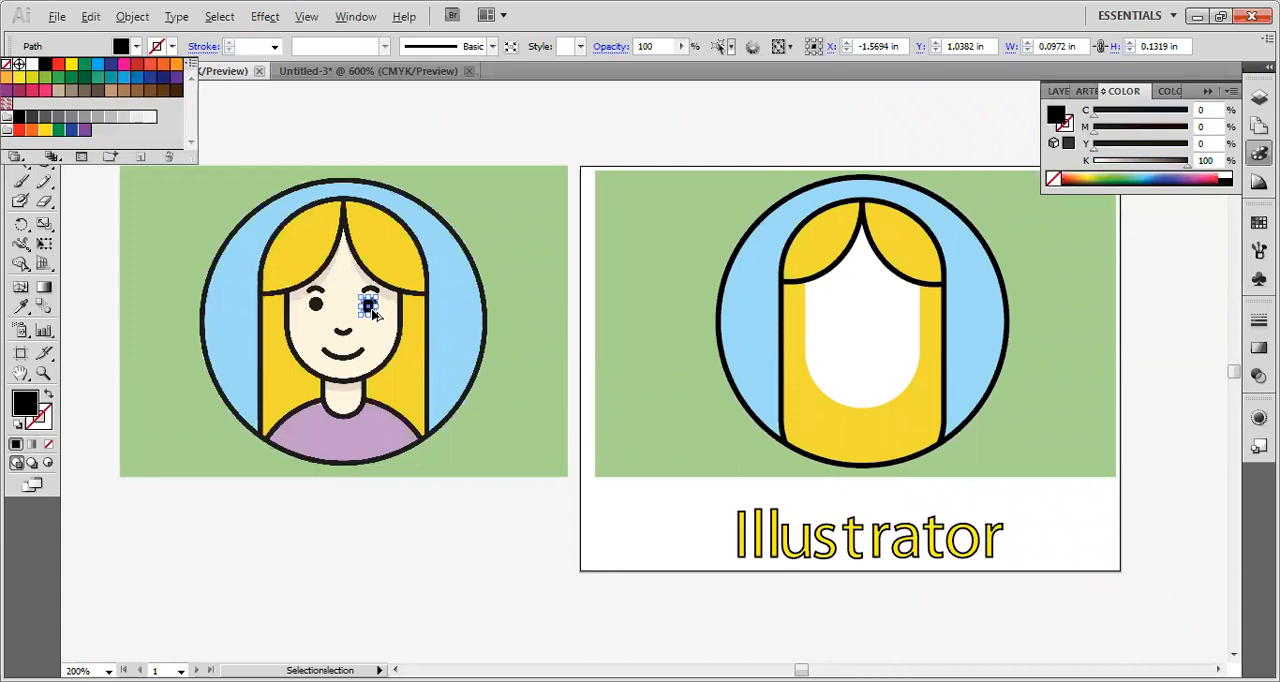
click(405, 337)
Move the black ellipse from the reference portrait onto the right half of the white face, at about X 2.37 in, Y 1.08 in.
scroll(371, 297, up, 2)
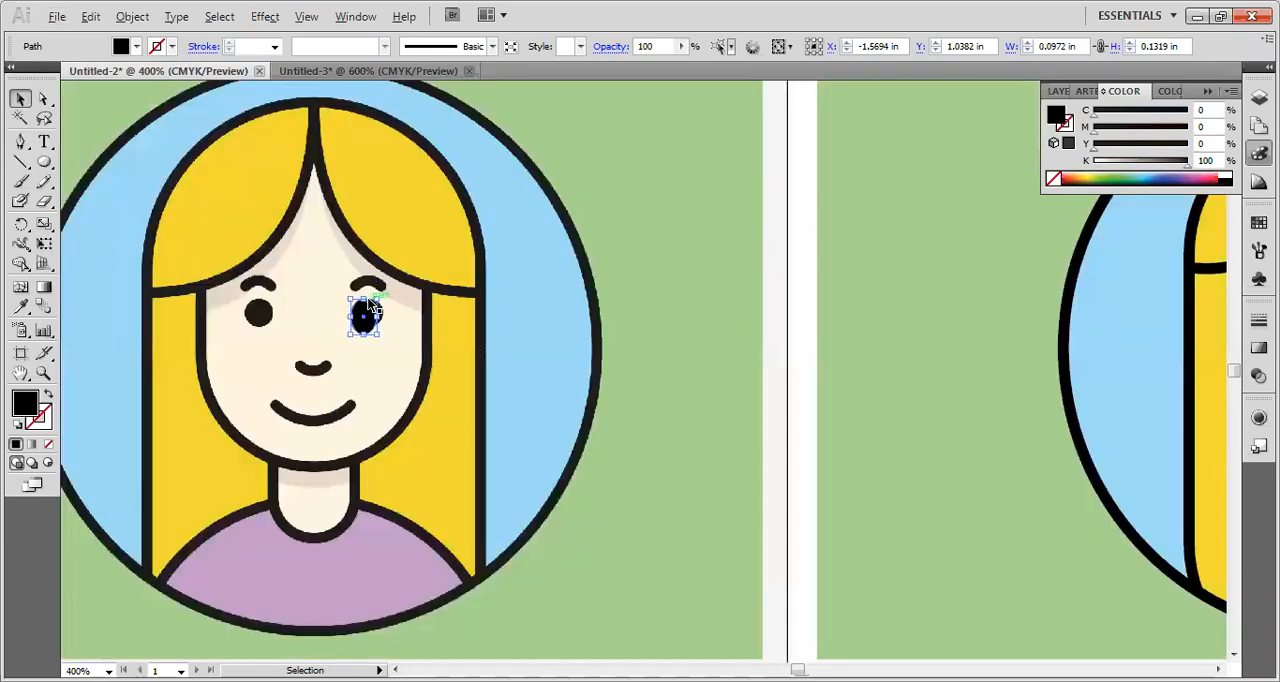
scroll(371, 307, up, 2)
drag(350, 334, 1218, 366)
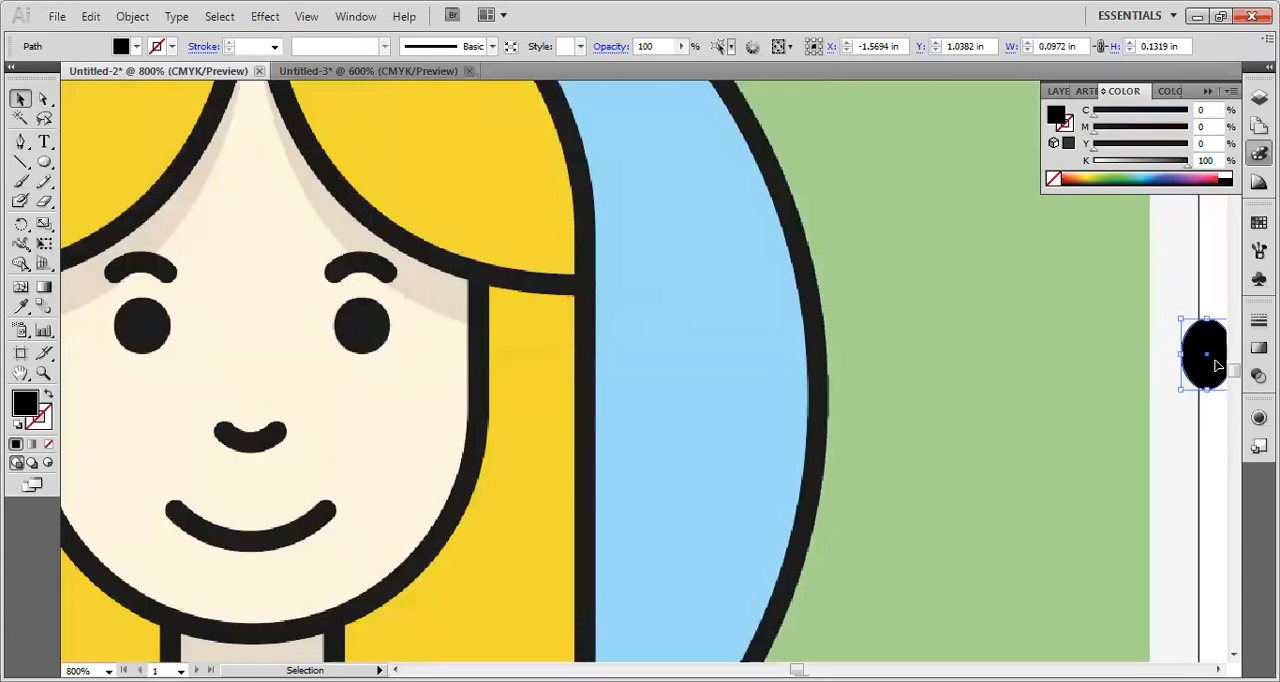
scroll(1086, 414, down, 4)
scroll(1123, 434, down, 1)
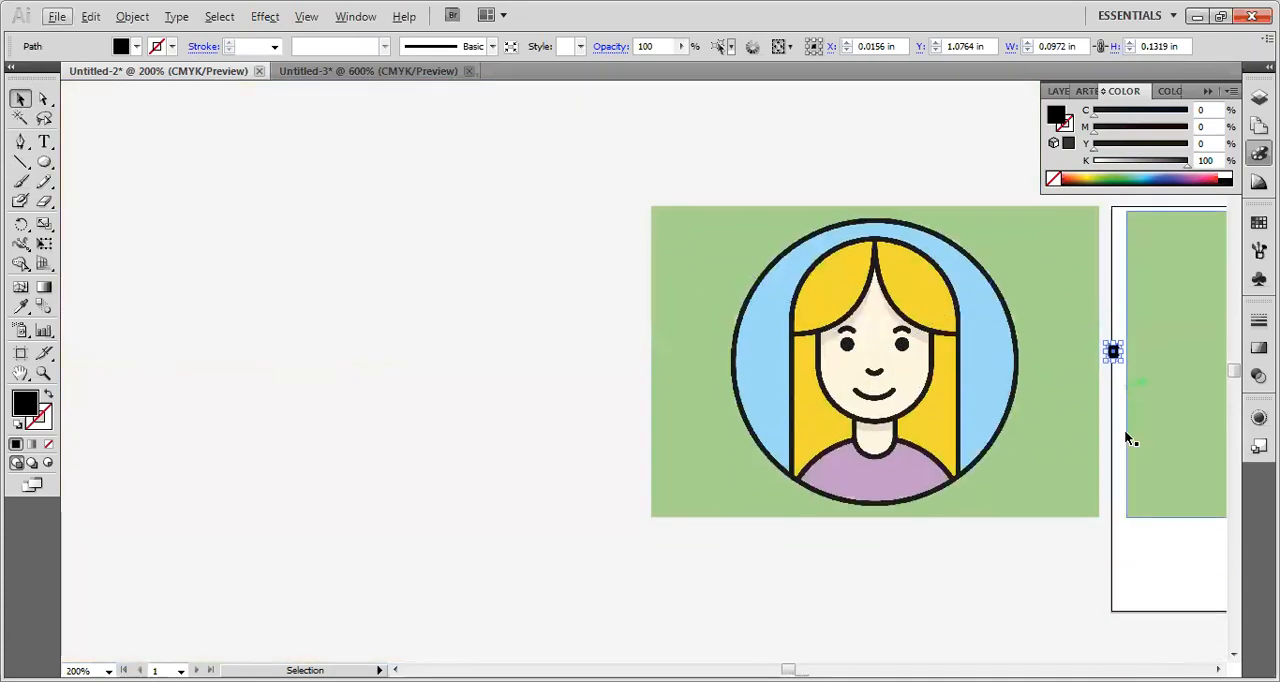
scroll(1122, 414, down, 1)
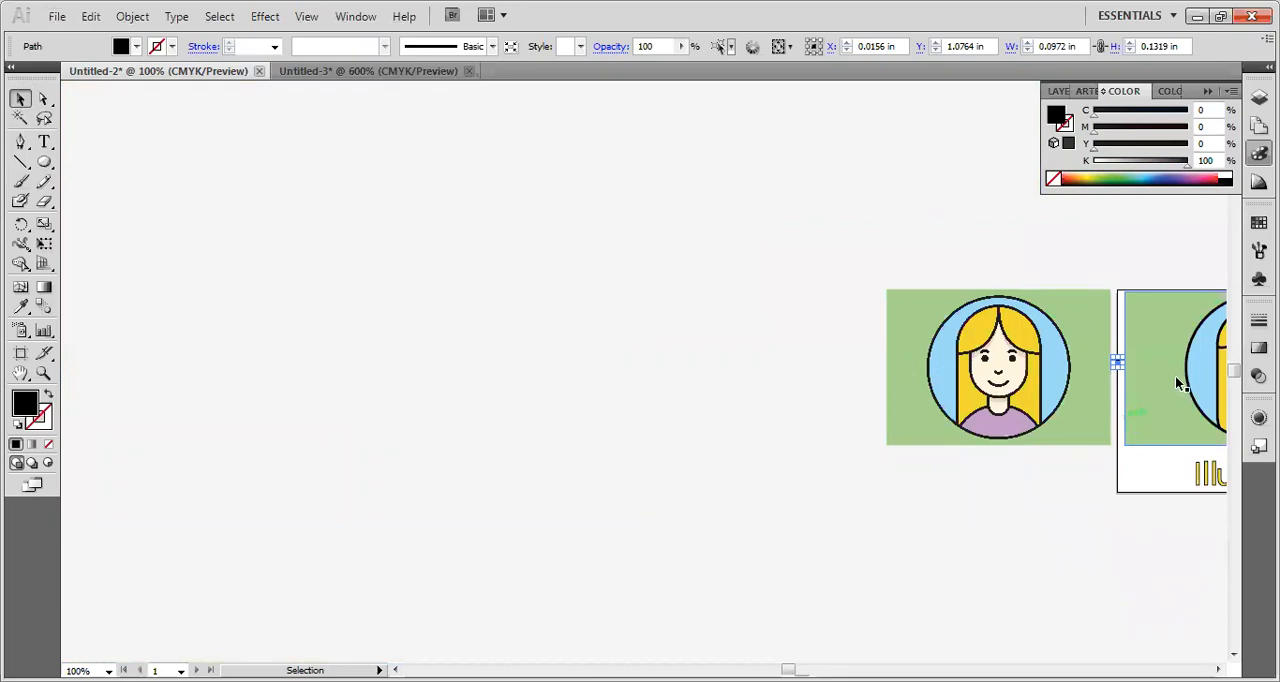
scroll(1179, 374, up, 1)
scroll(1200, 400, left, 1)
scroll(1210, 408, right, 4)
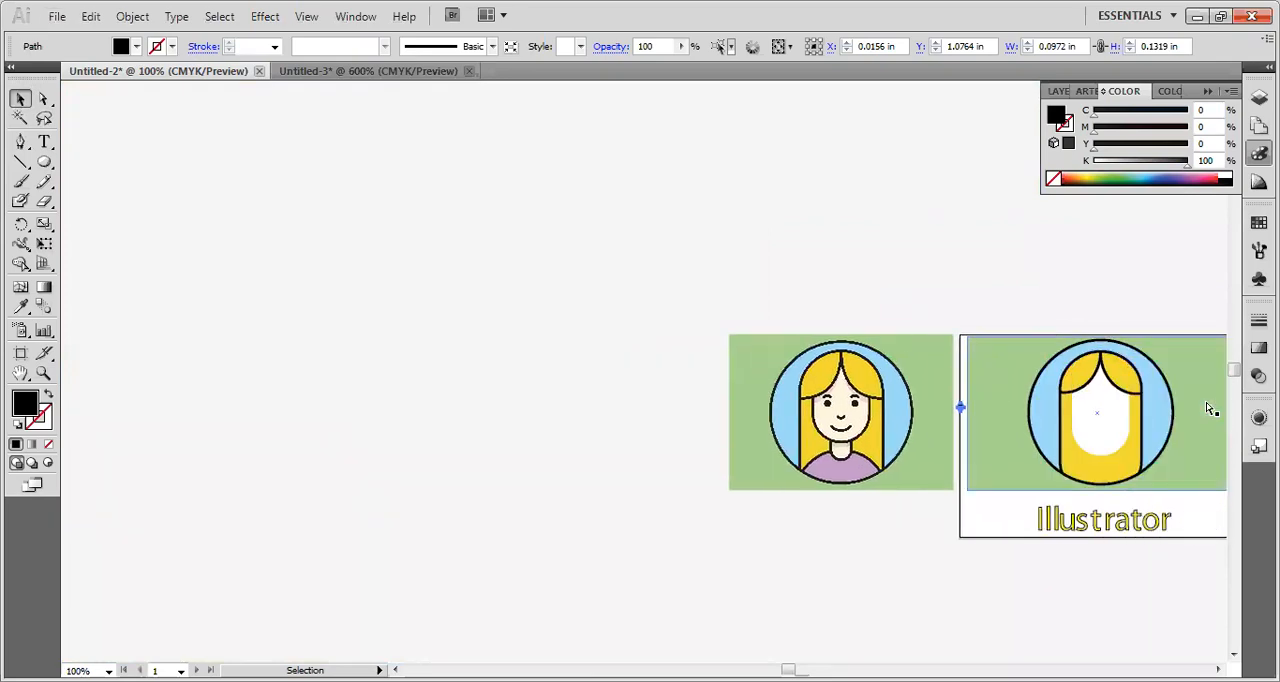
scroll(1210, 408, right, 6)
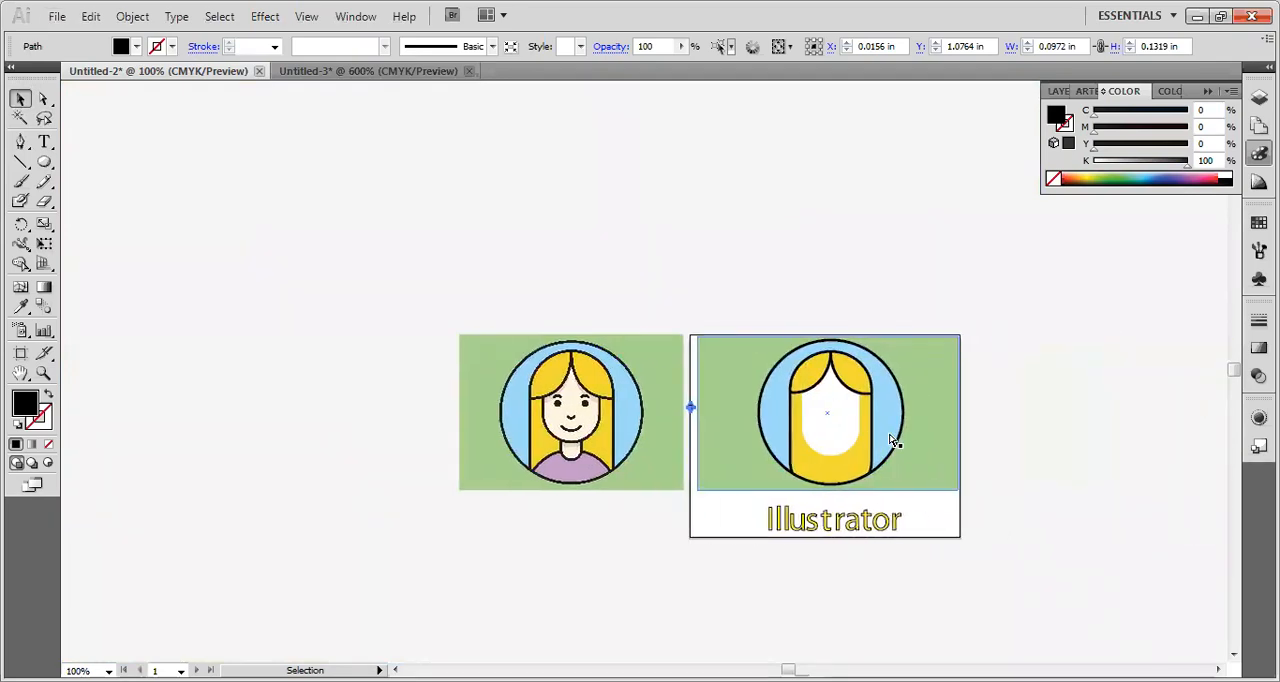
scroll(804, 441, right, 1)
scroll(804, 440, left, 1)
scroll(800, 436, right, 1)
scroll(800, 436, left, 1)
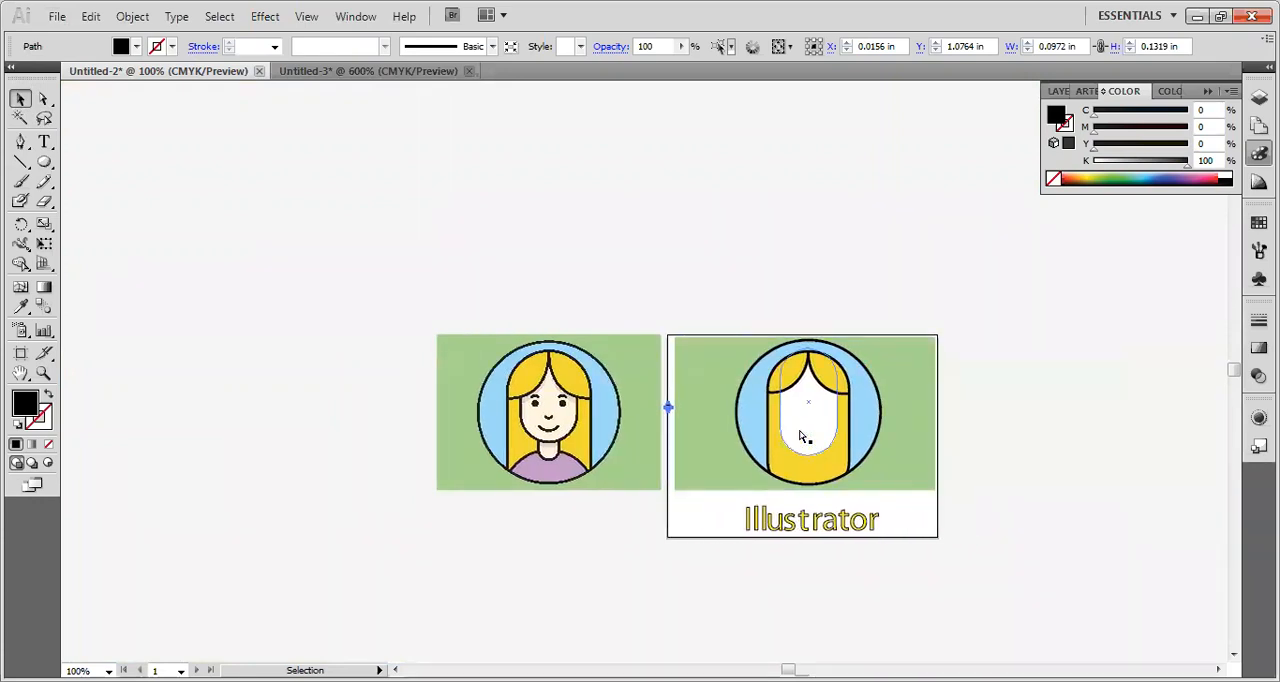
scroll(800, 436, left, 2)
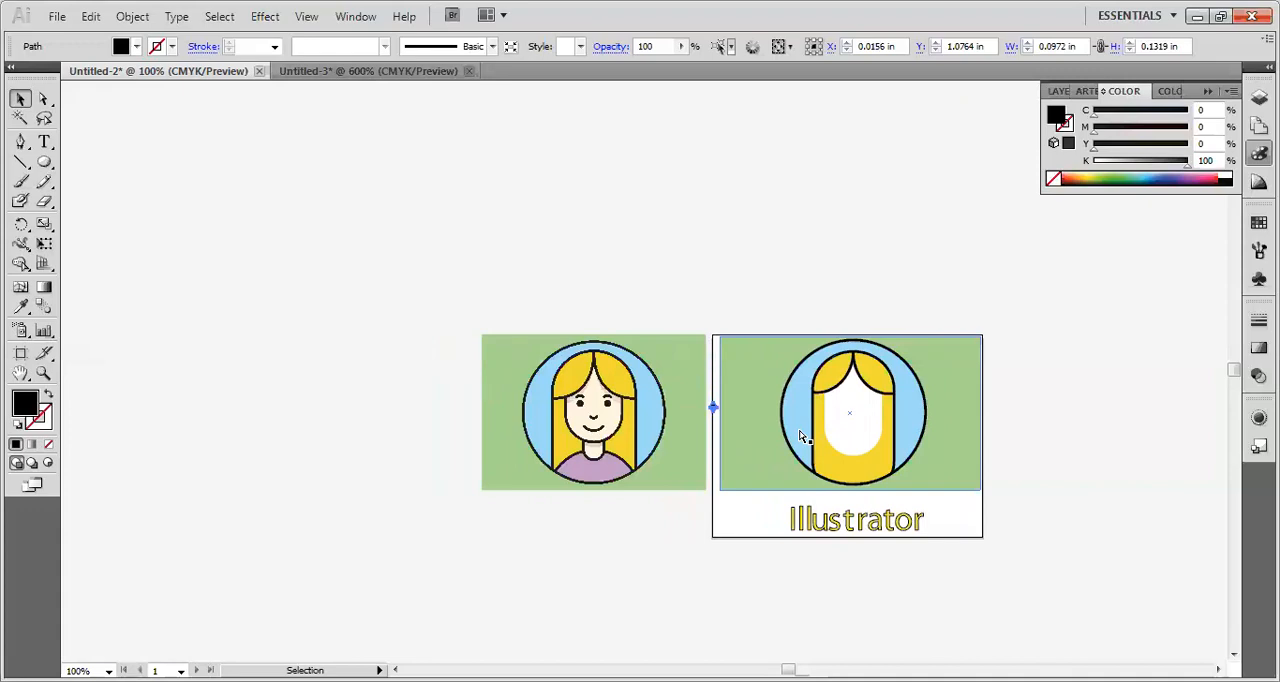
scroll(800, 436, right, 3)
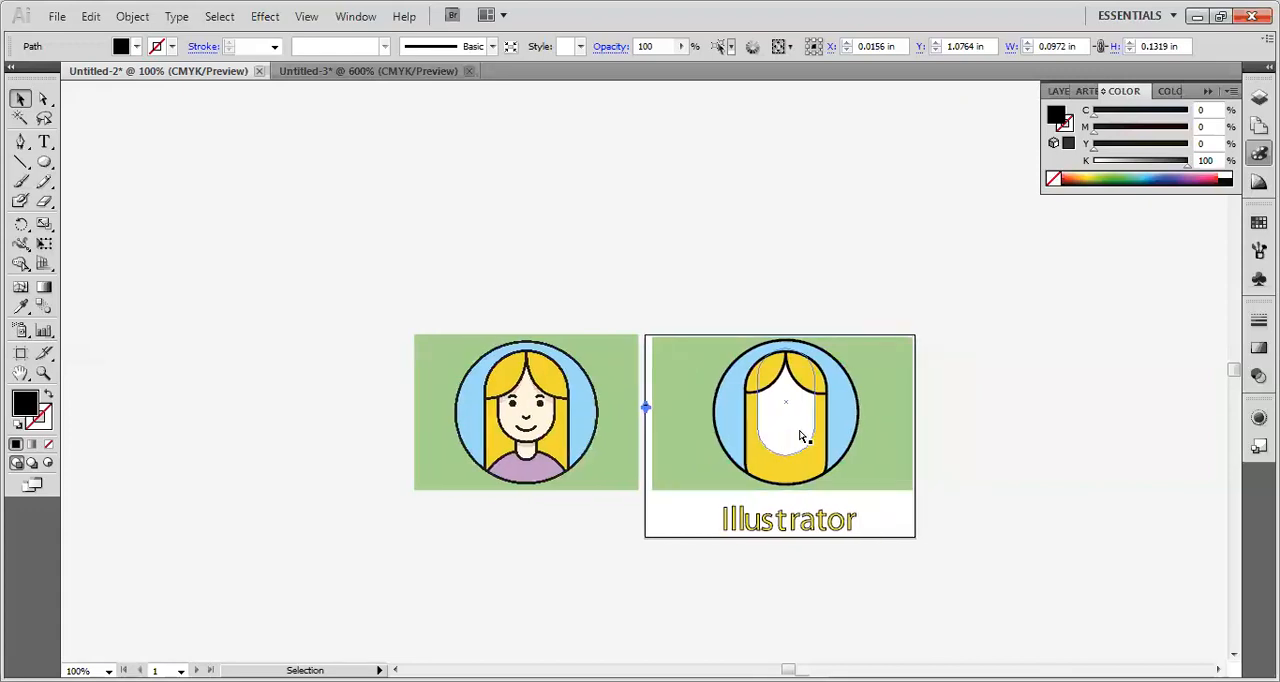
scroll(800, 436, up, 4)
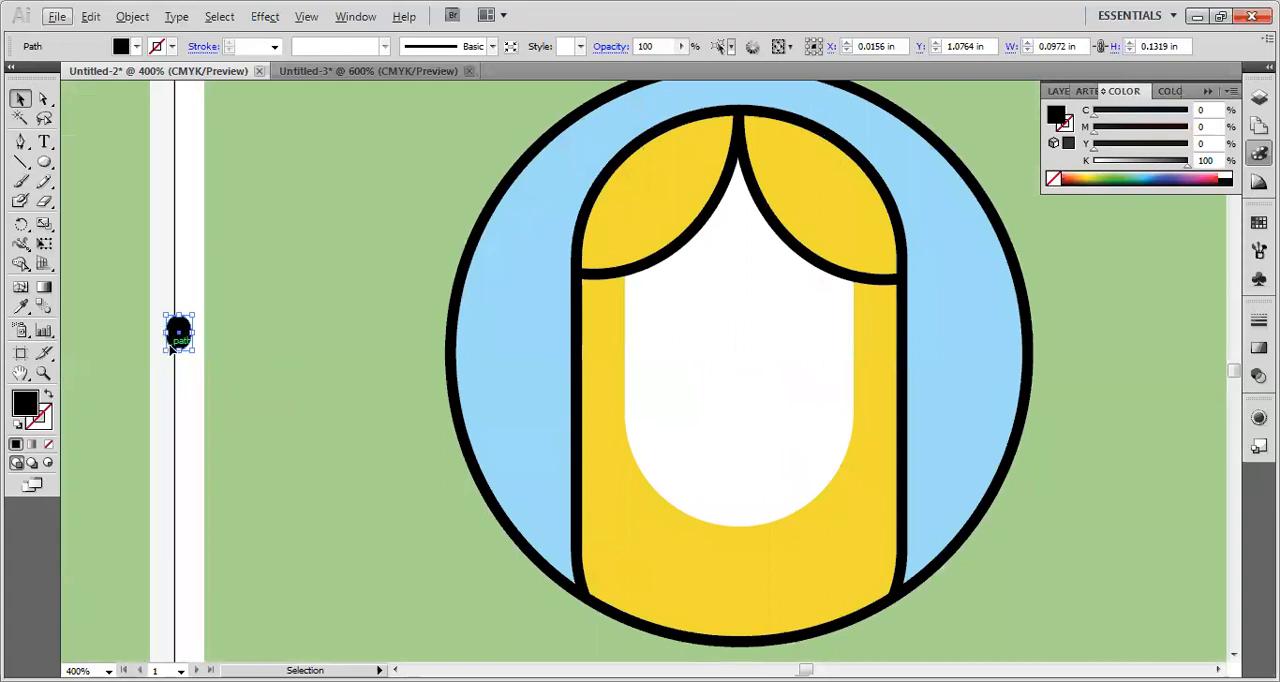
drag(180, 345, 820, 350)
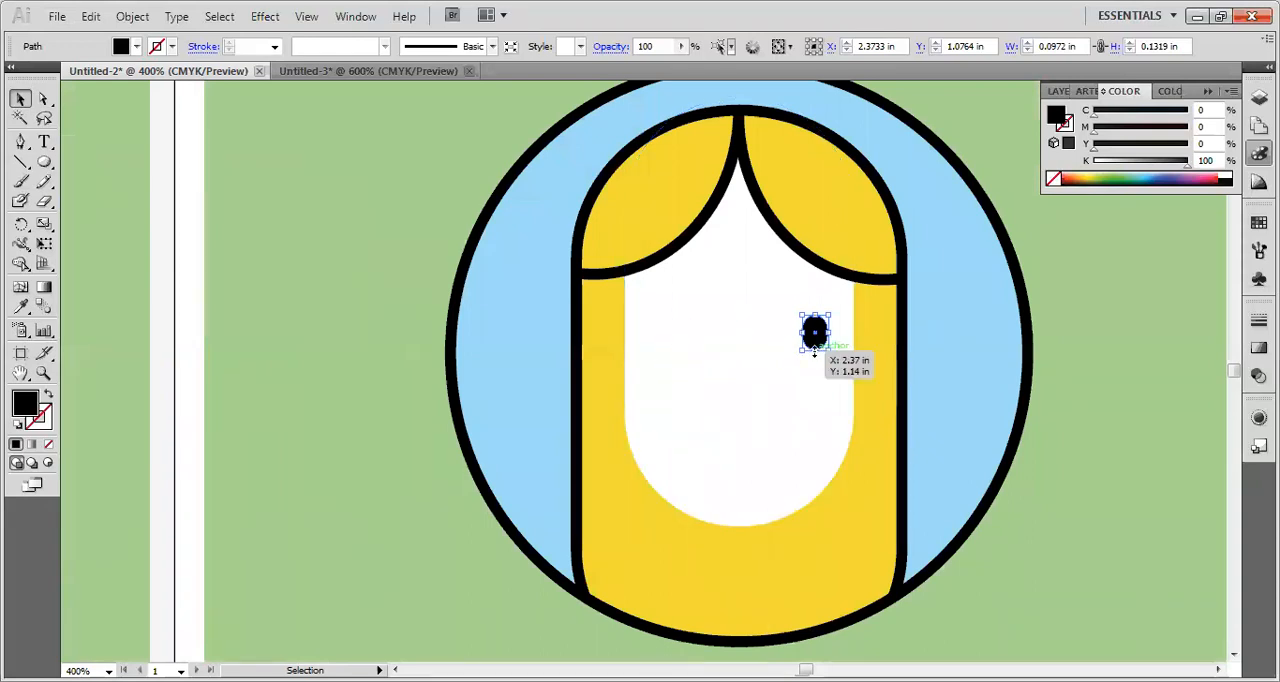
Duplicate the black eye straight across to the left half of the face, about 0.51 in away, and clear the selection.
drag(814, 343, 672, 339)
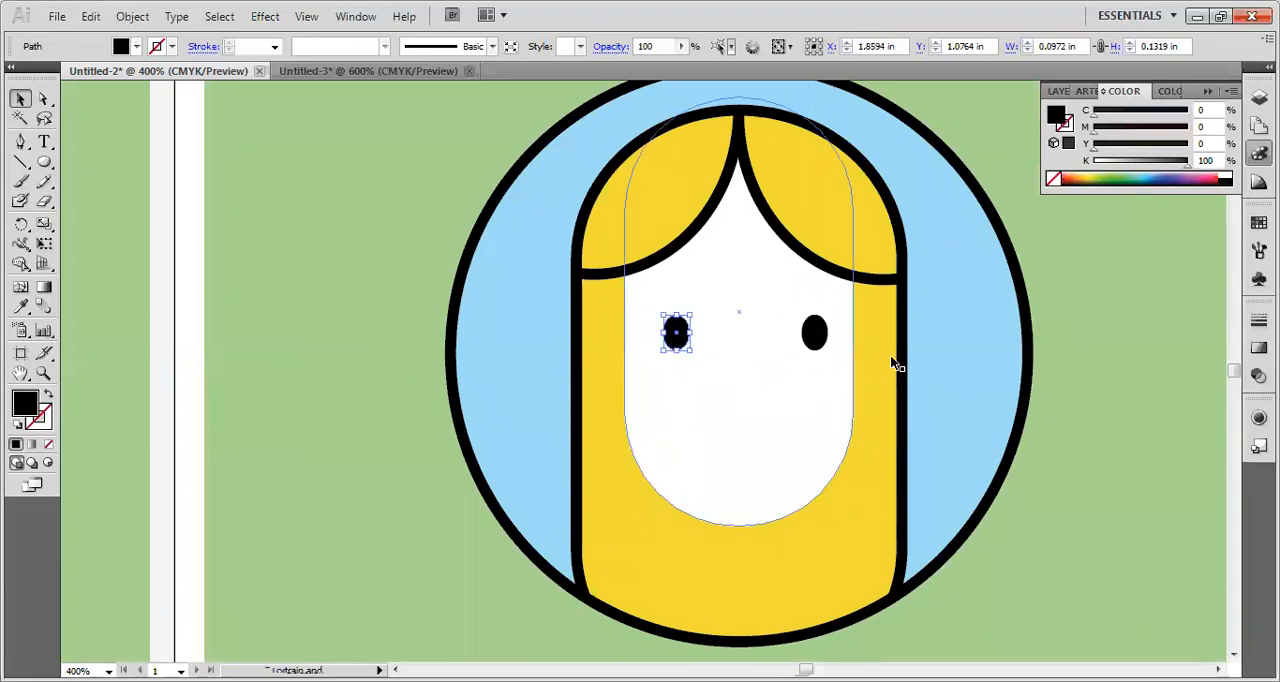
click(637, 425)
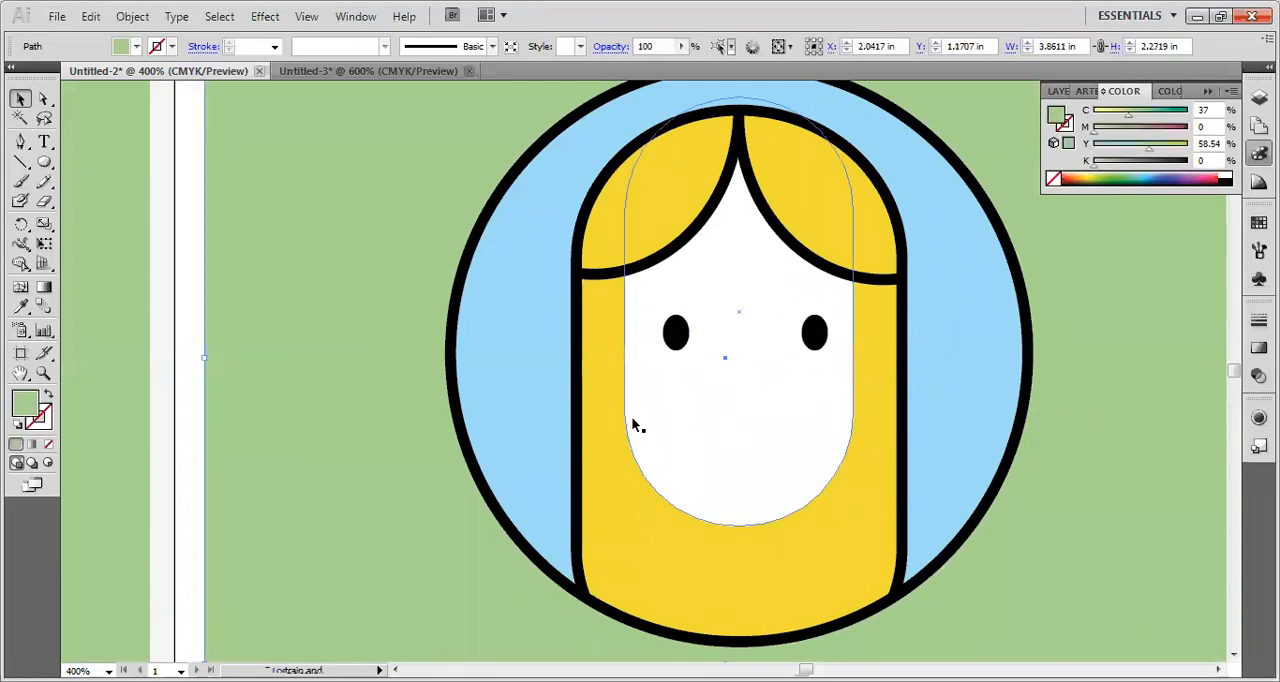
click(190, 400)
Draw a horizontal line about 0.53 in long beside the artboard and give it an anchor point at its middle.
scroll(189, 398, down, 2)
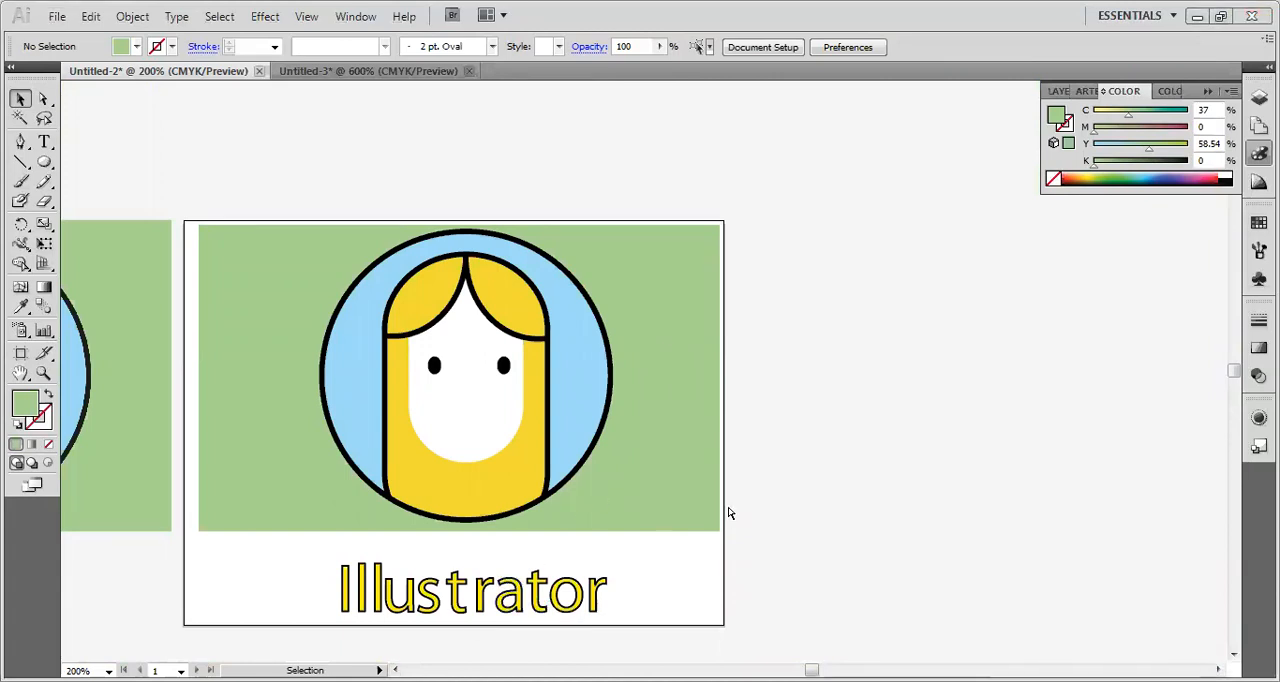
scroll(820, 500, left, 7)
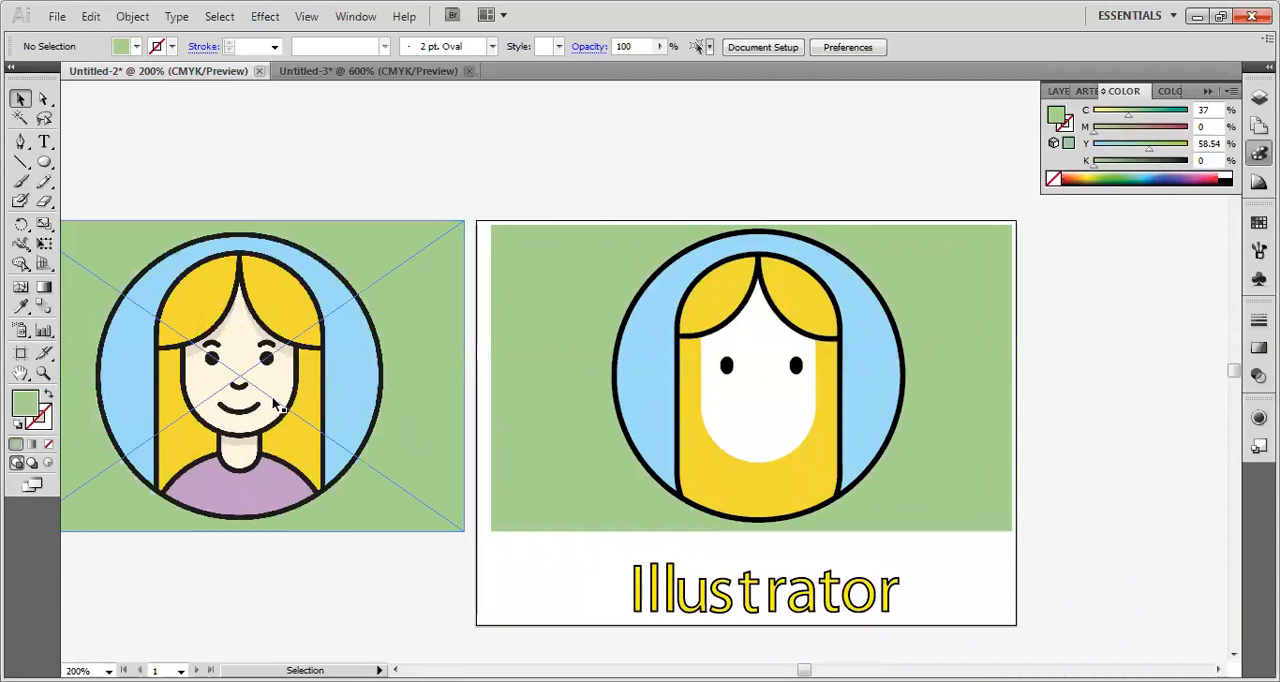
click(20, 141)
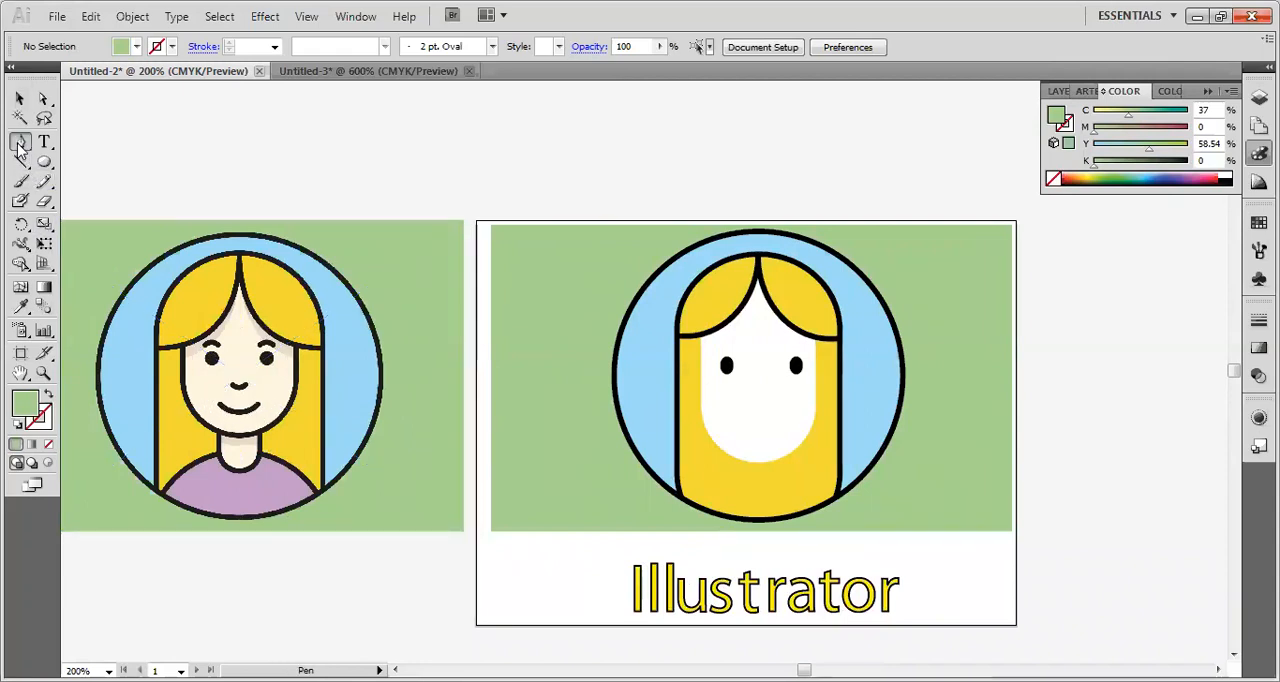
drag(1091, 408, 1128, 408)
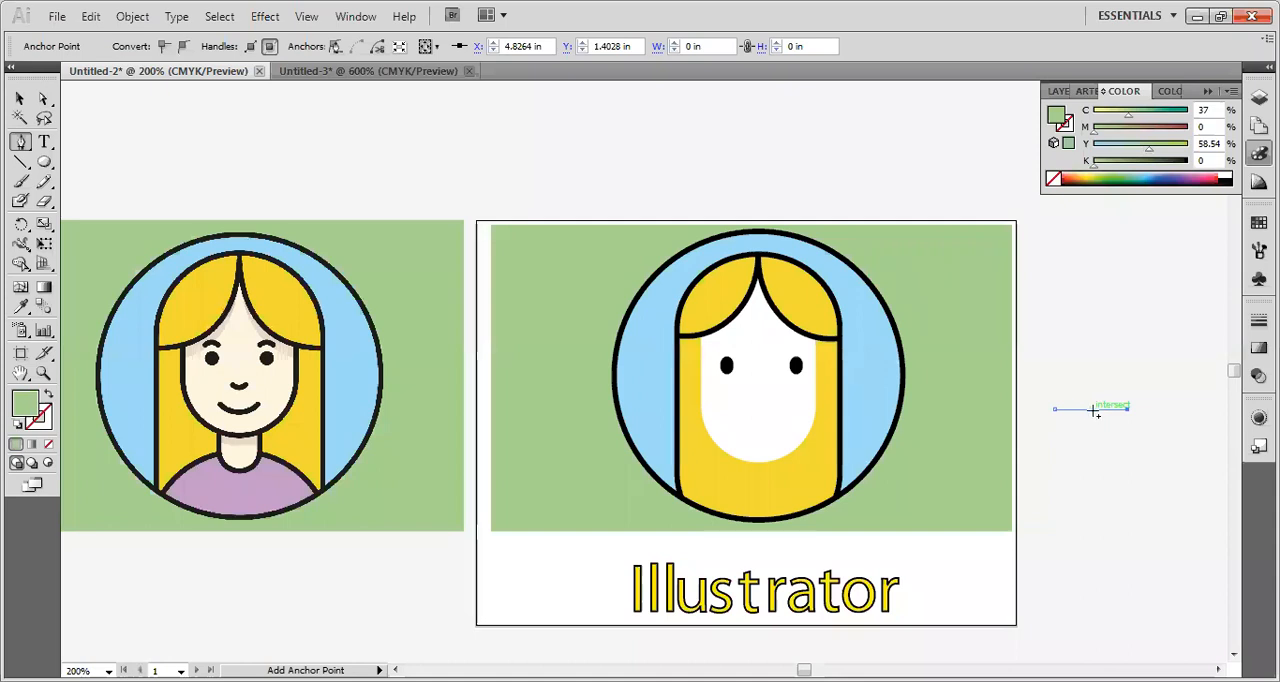
Lower only the line's middle anchor to make a shallow V-shaped mouth about 0.08 in high, and deselect it.
key(a)
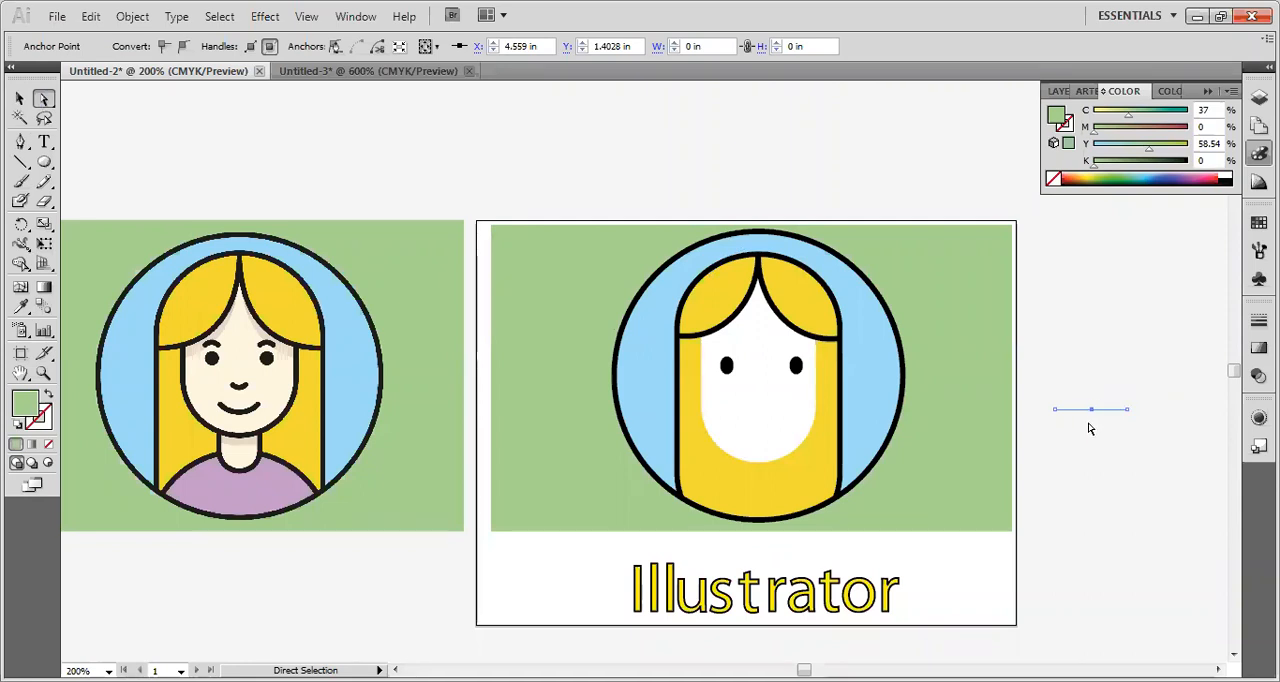
key(Down)
key(Down)
key(Down)
key(Down)
drag(1091, 421, 1097, 428)
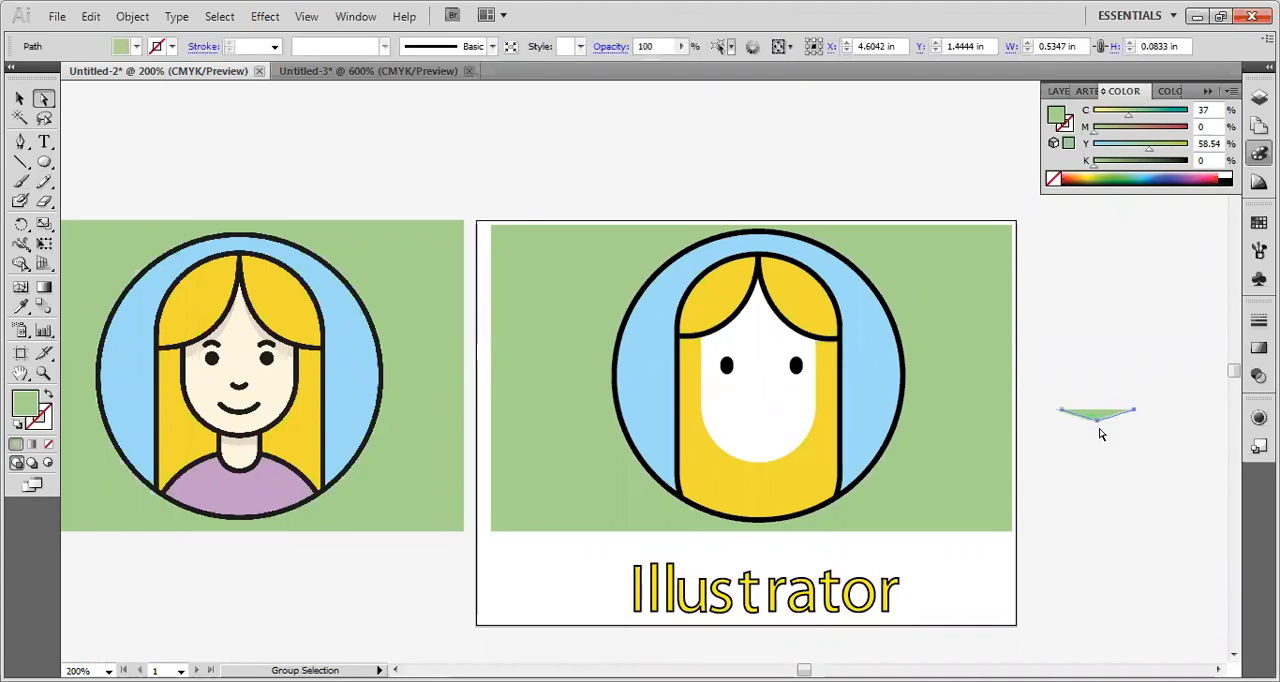
click(20, 98)
click(1118, 462)
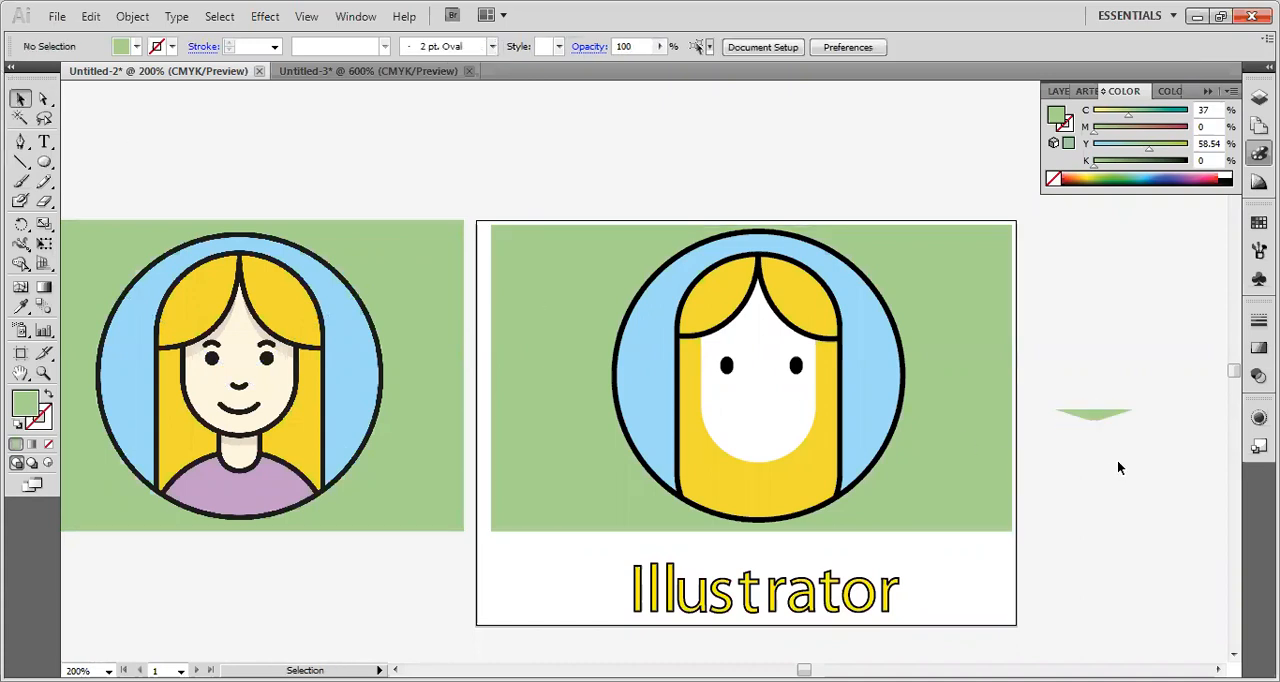
Place the green mouth shape centered on the lower face and delete the leftover path beside the artboard.
drag(1102, 418, 759, 422)
click(1090, 416)
click(1106, 443)
click(1100, 452)
key(Delete)
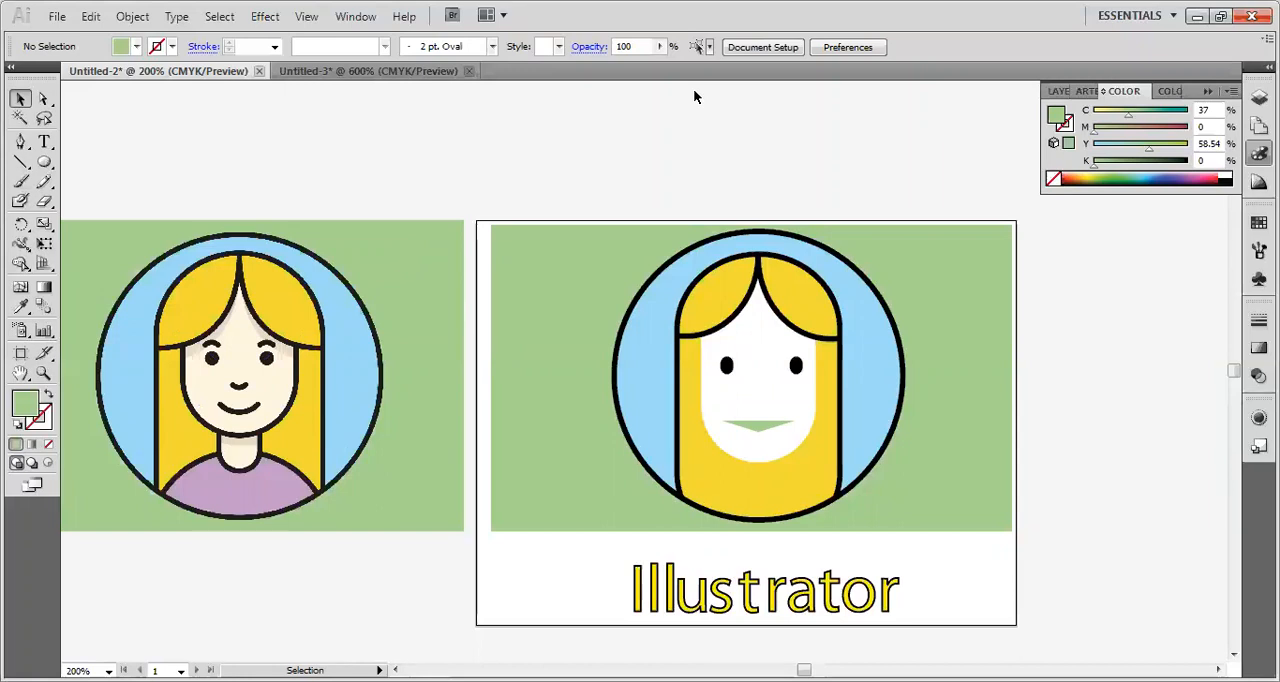
click(281, 444)
drag(281, 443, 723, 540)
drag(504, 556, 287, 551)
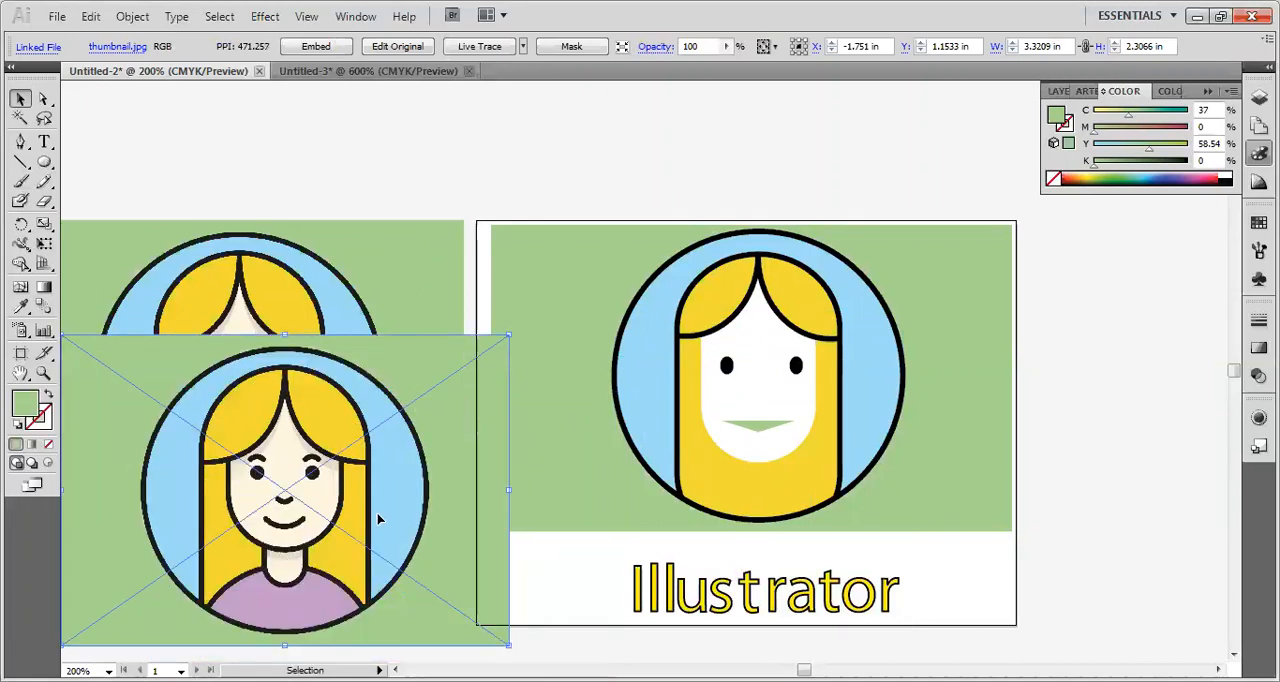
key(ctrl+z)
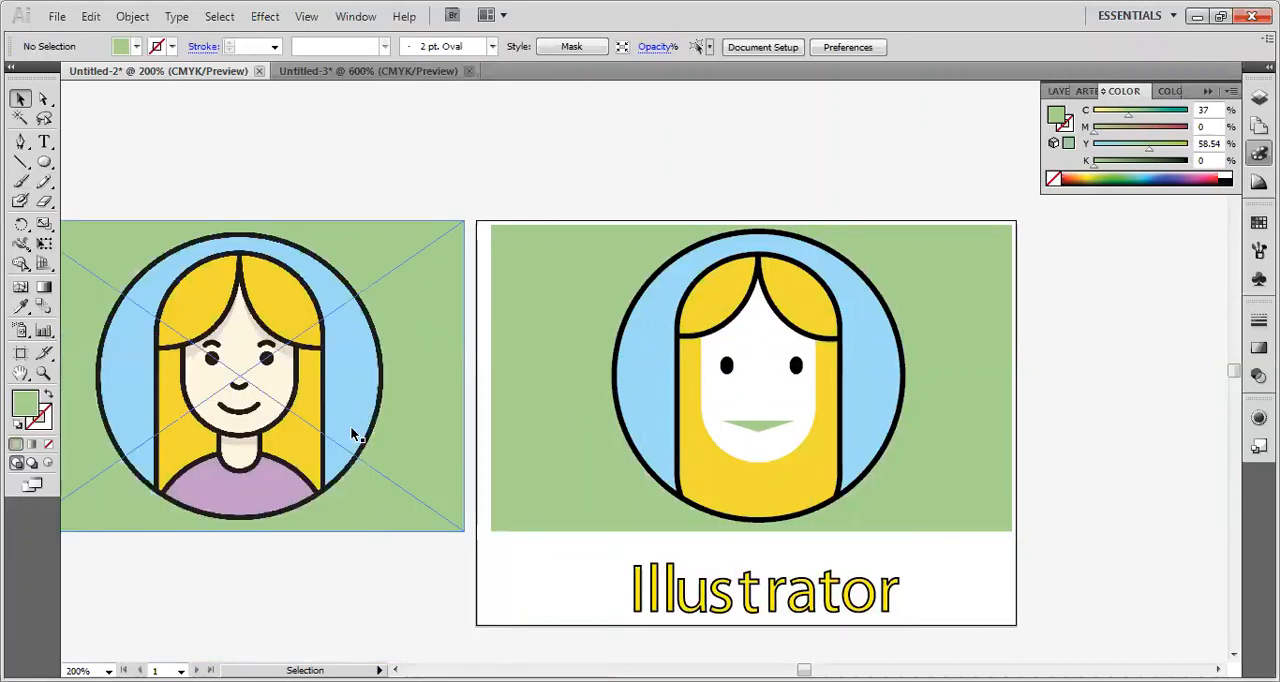
drag(348, 414, 397, 516)
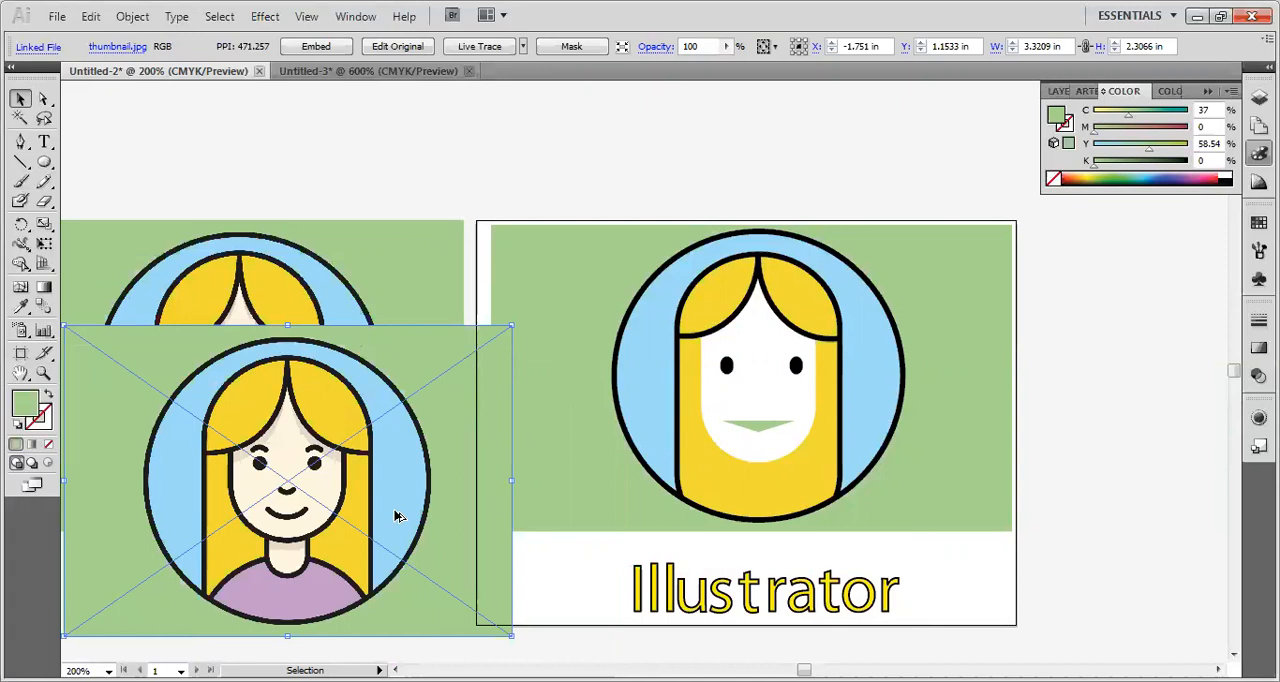
key(ctrl+z)
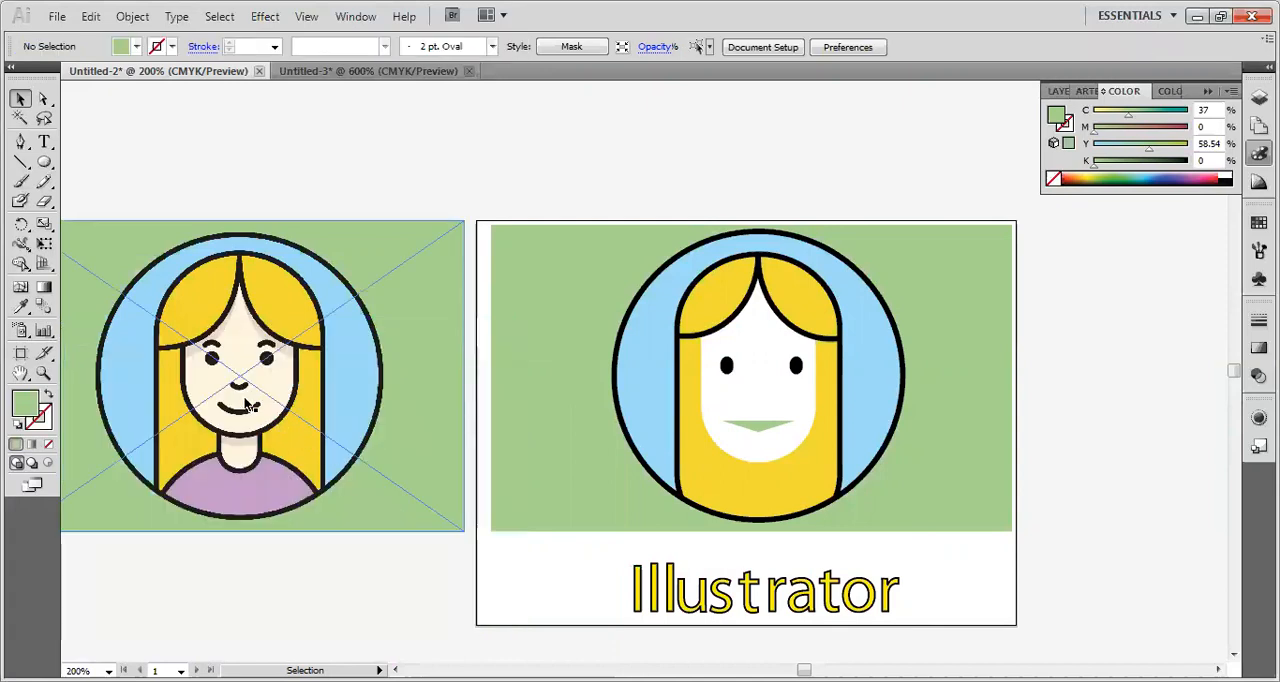
click(21, 162)
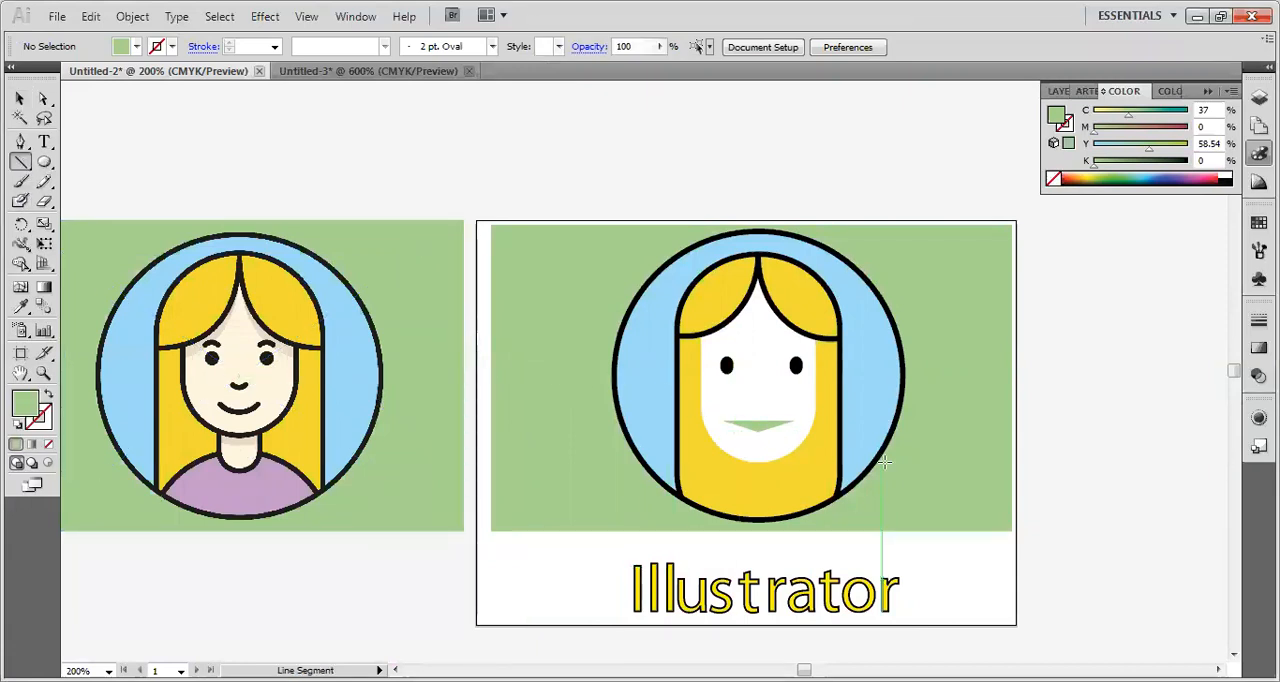
click(20, 145)
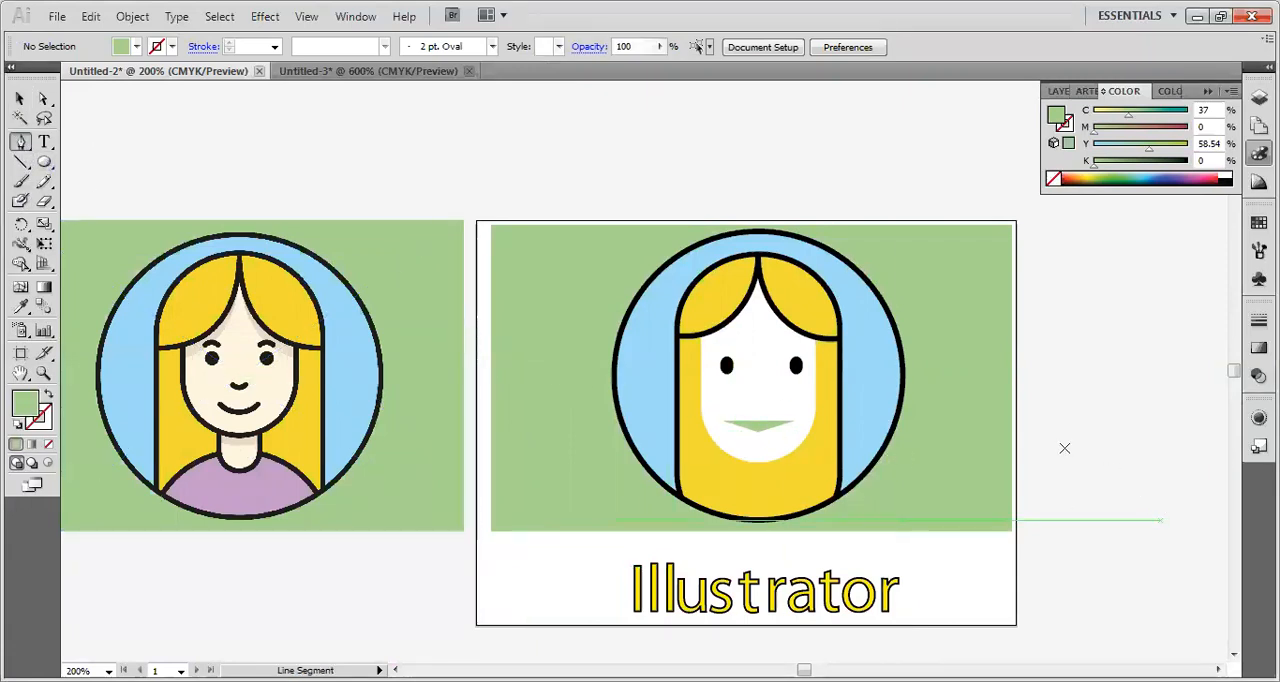
click(1048, 446)
drag(1139, 444, 1050, 449)
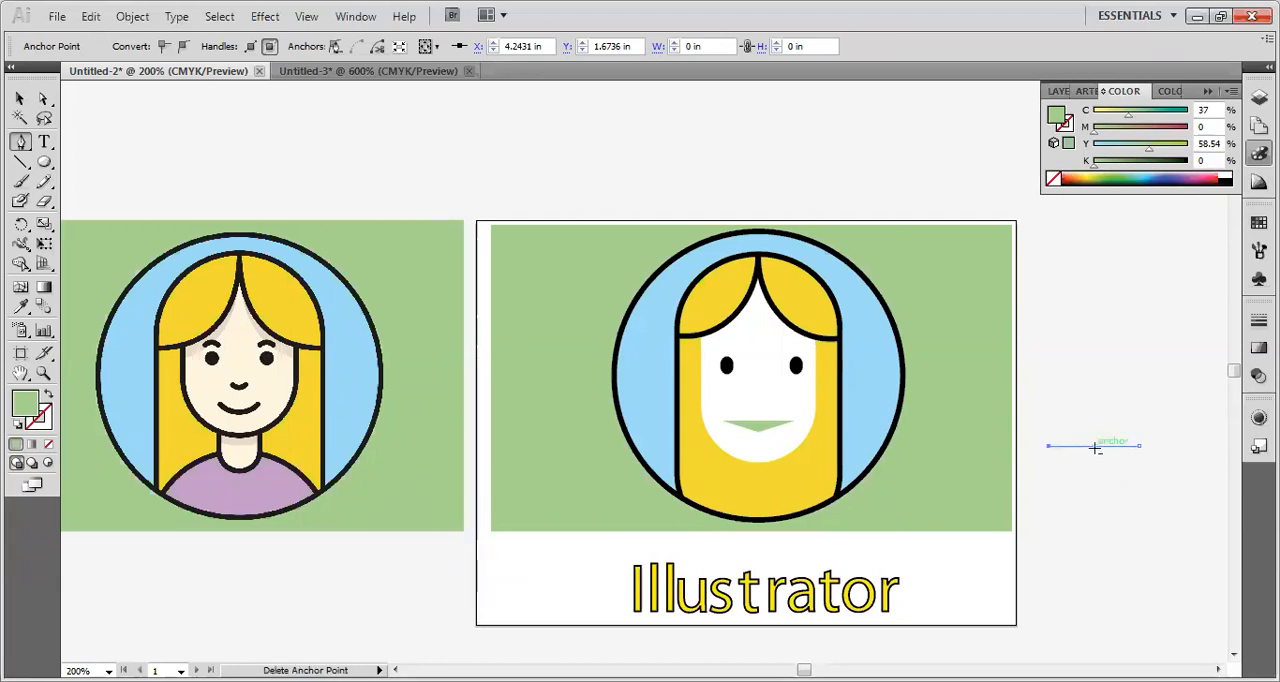
drag(1094, 446, 1098, 467)
key(ctrl+z)
key(v)
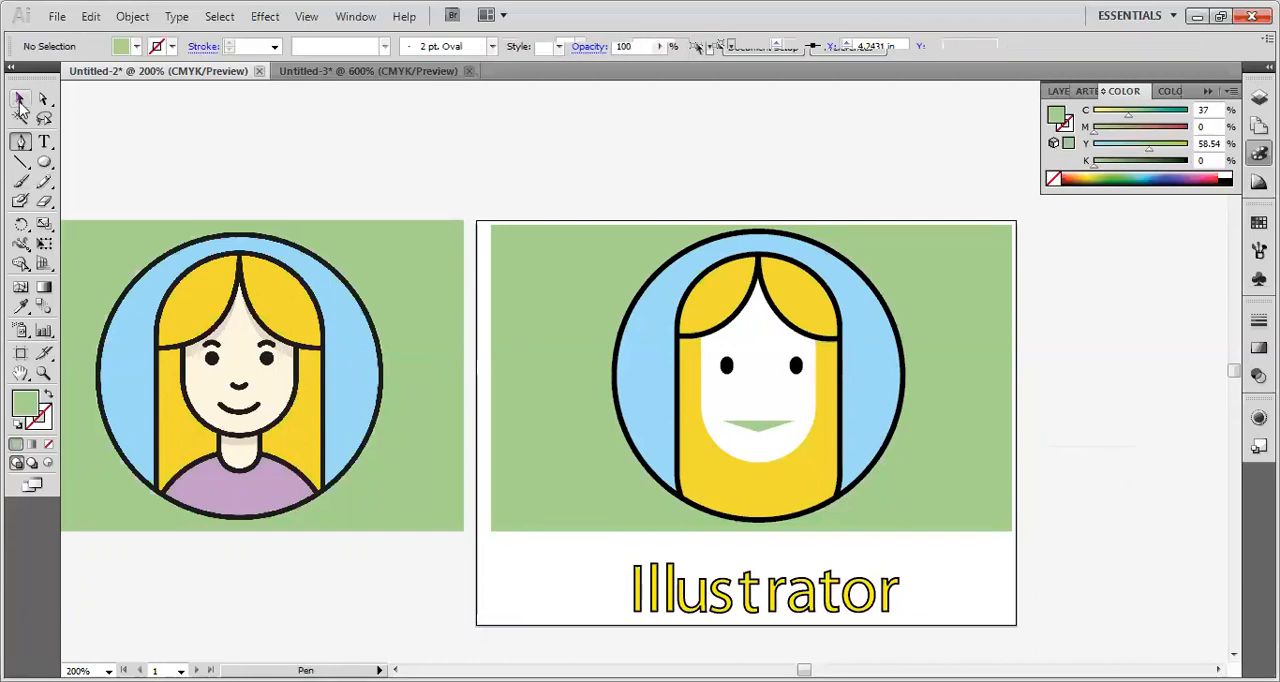
drag(1157, 433, 1033, 468)
key(Delete)
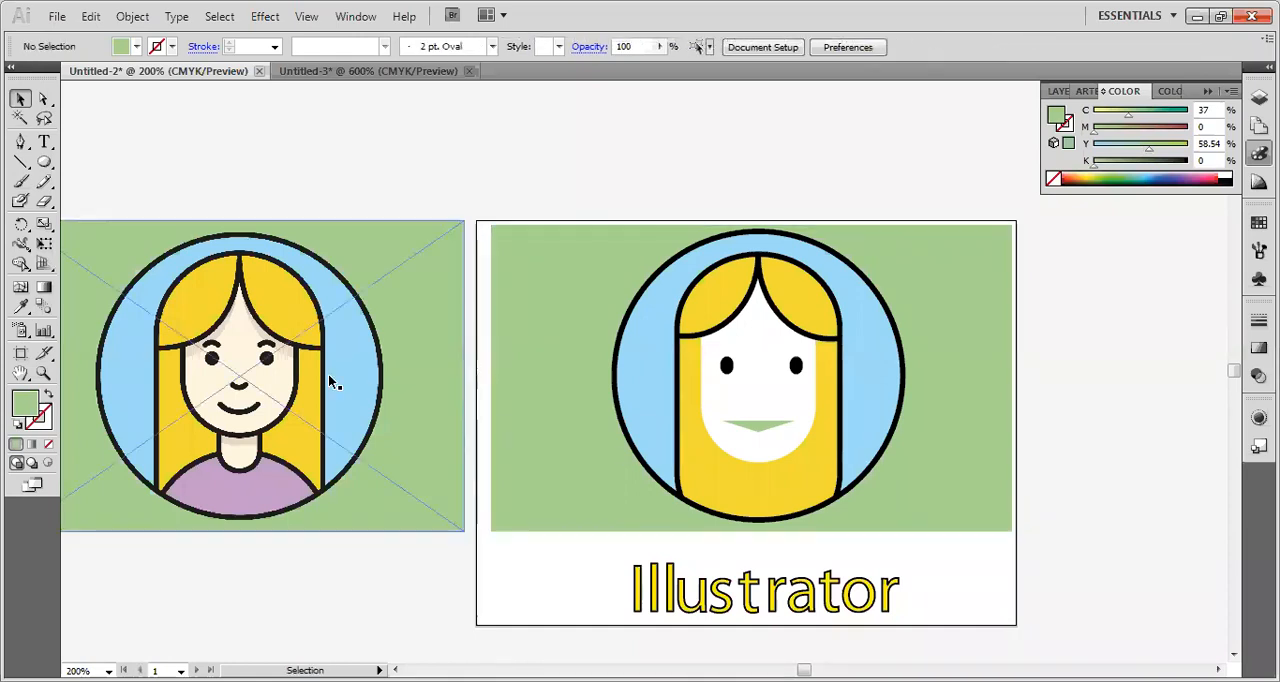
click(309, 398)
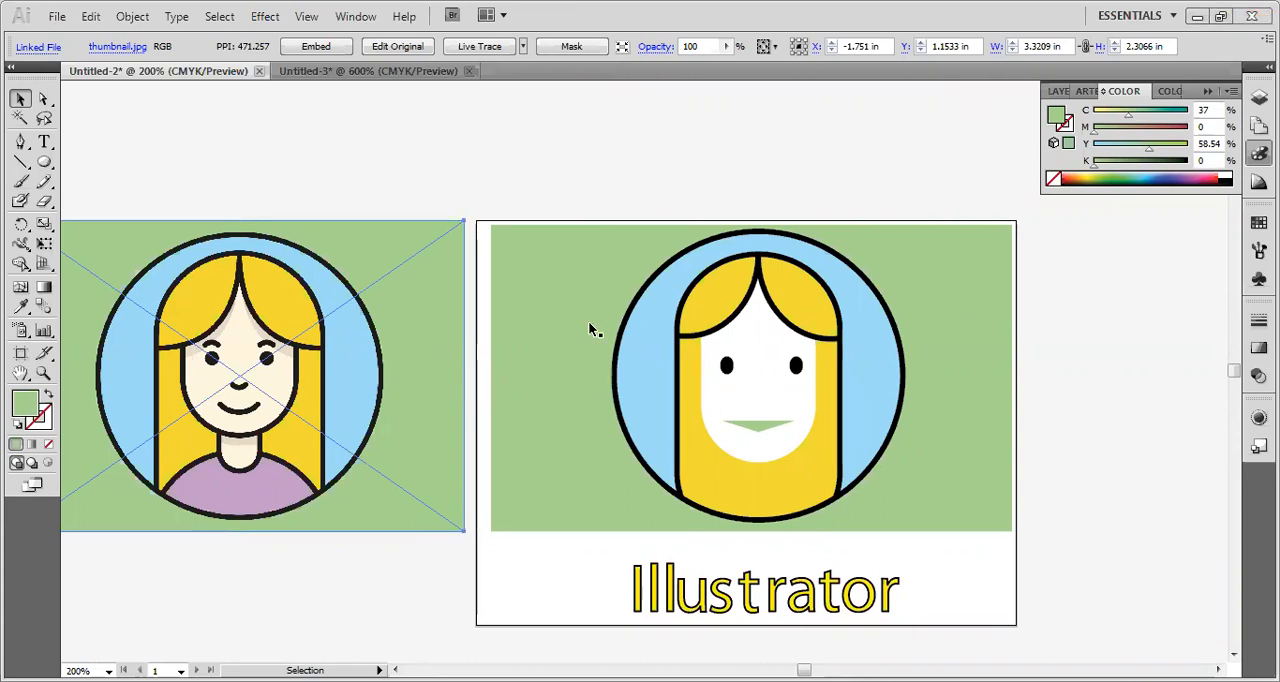
click(773, 300)
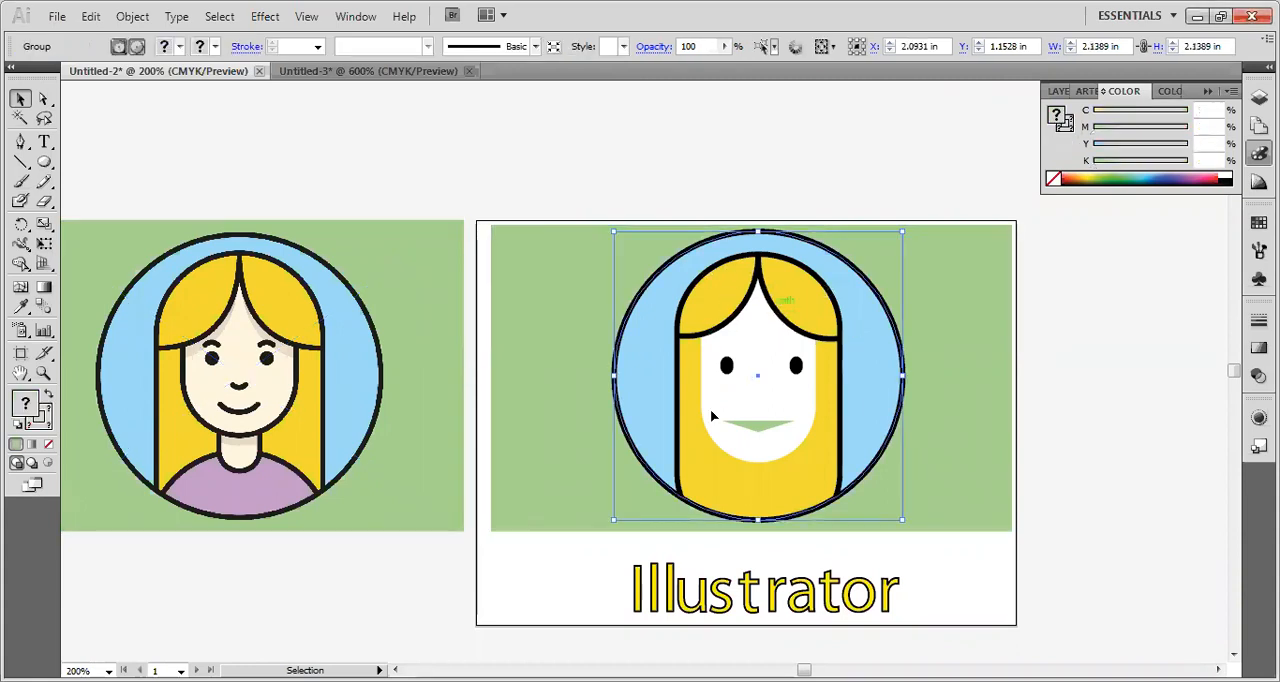
click(1092, 425)
Draw a green upright ellipse about 1.07 by 1.60 in on the empty canvas beside the artboard and deselect it.
click(44, 162)
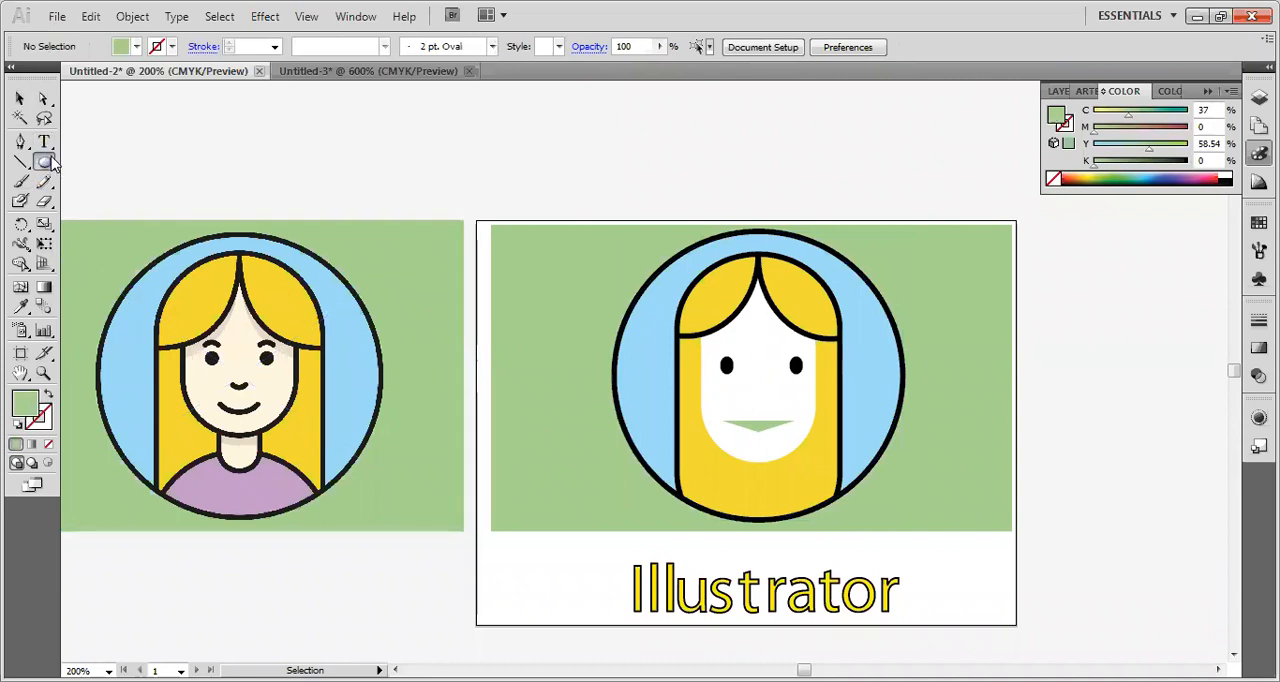
drag(1034, 305, 1177, 520)
click(19, 98)
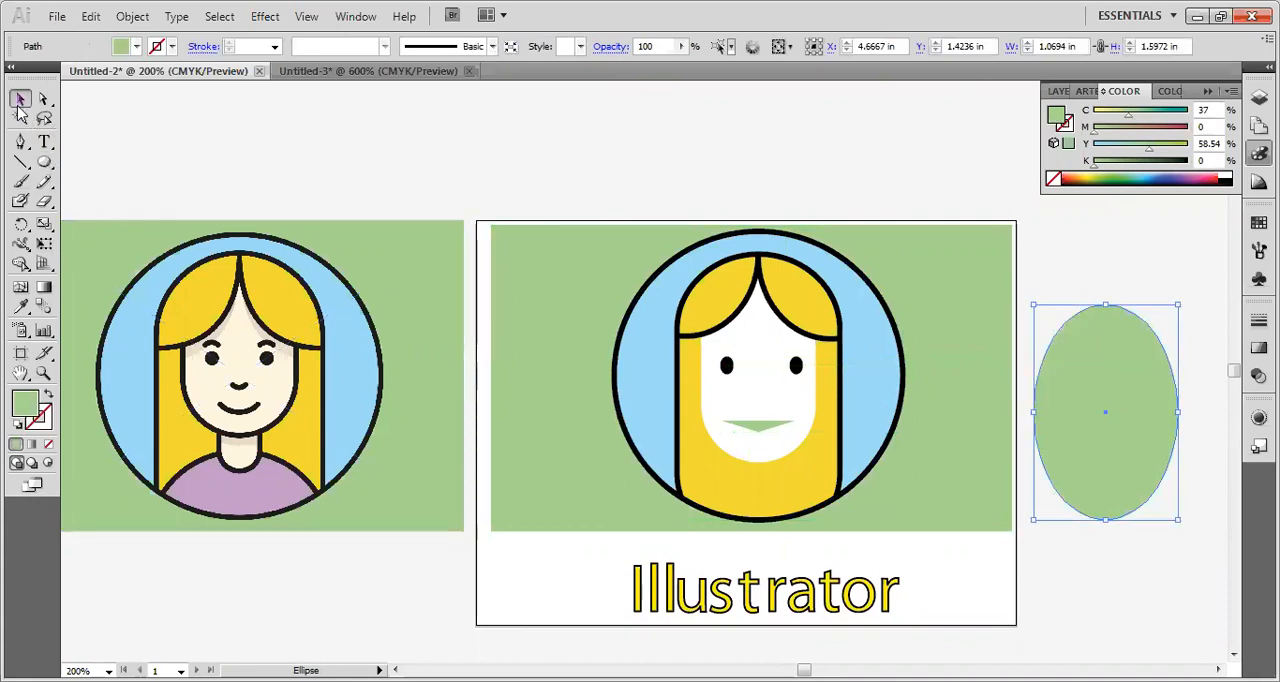
click(821, 207)
click(1117, 456)
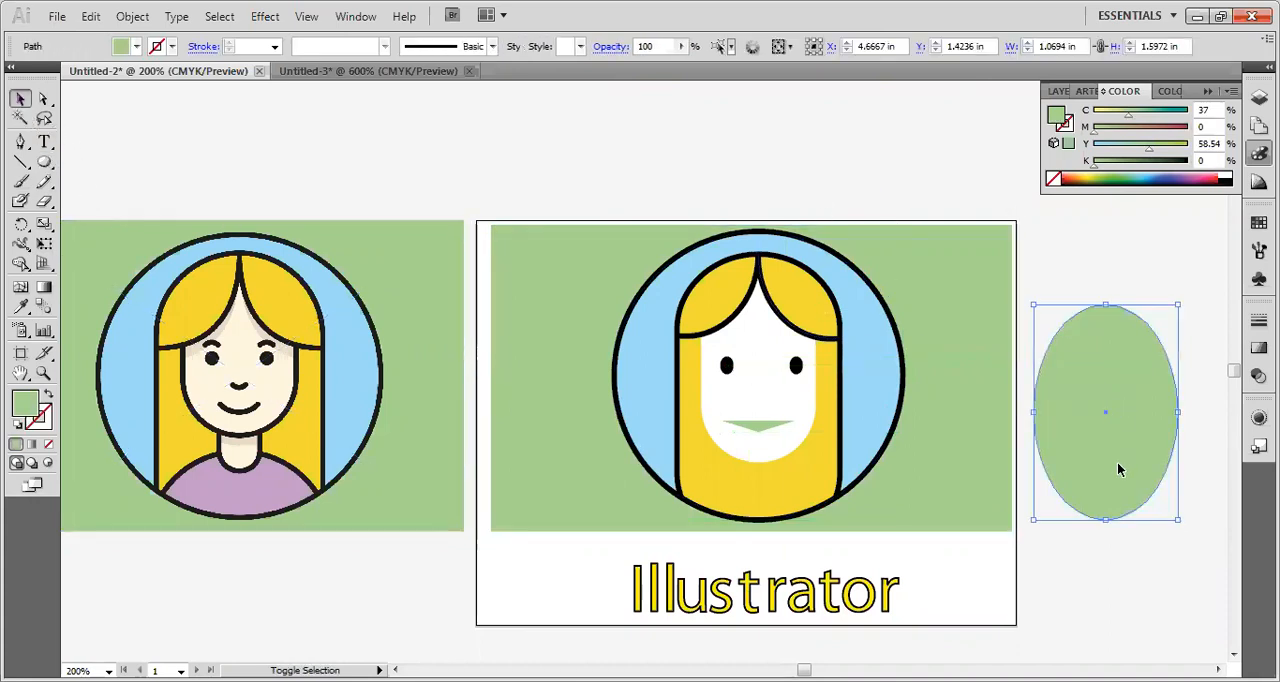
click(1049, 508)
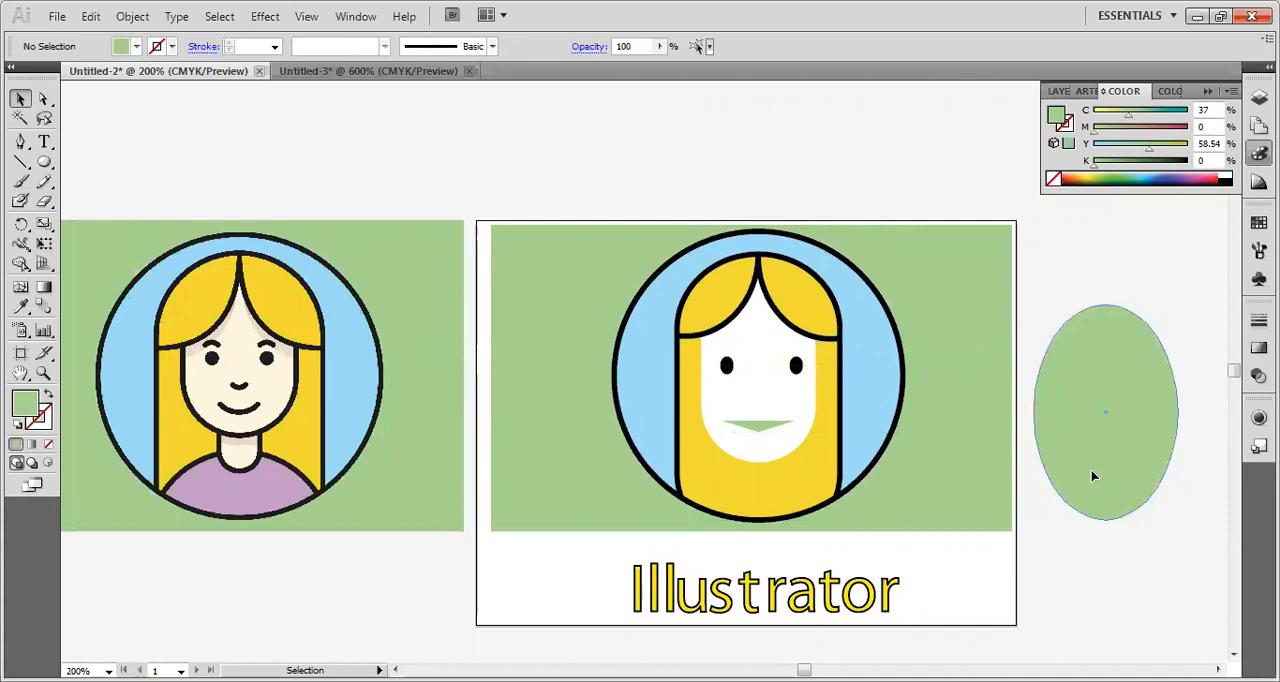
Duplicate the green ellipse, shrink the copy to about 0.29 by 0.63 in and place it over the original's upper left part.
click(1092, 476)
drag(1091, 477, 988, 529)
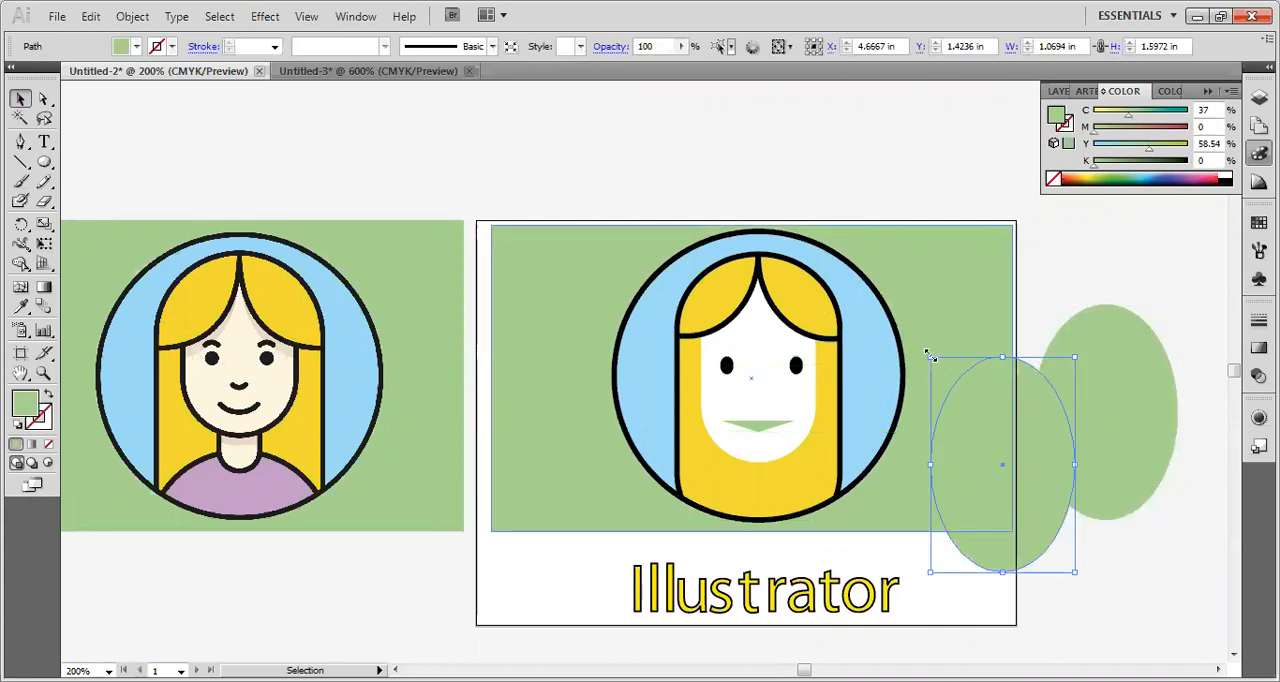
drag(930, 357, 982, 423)
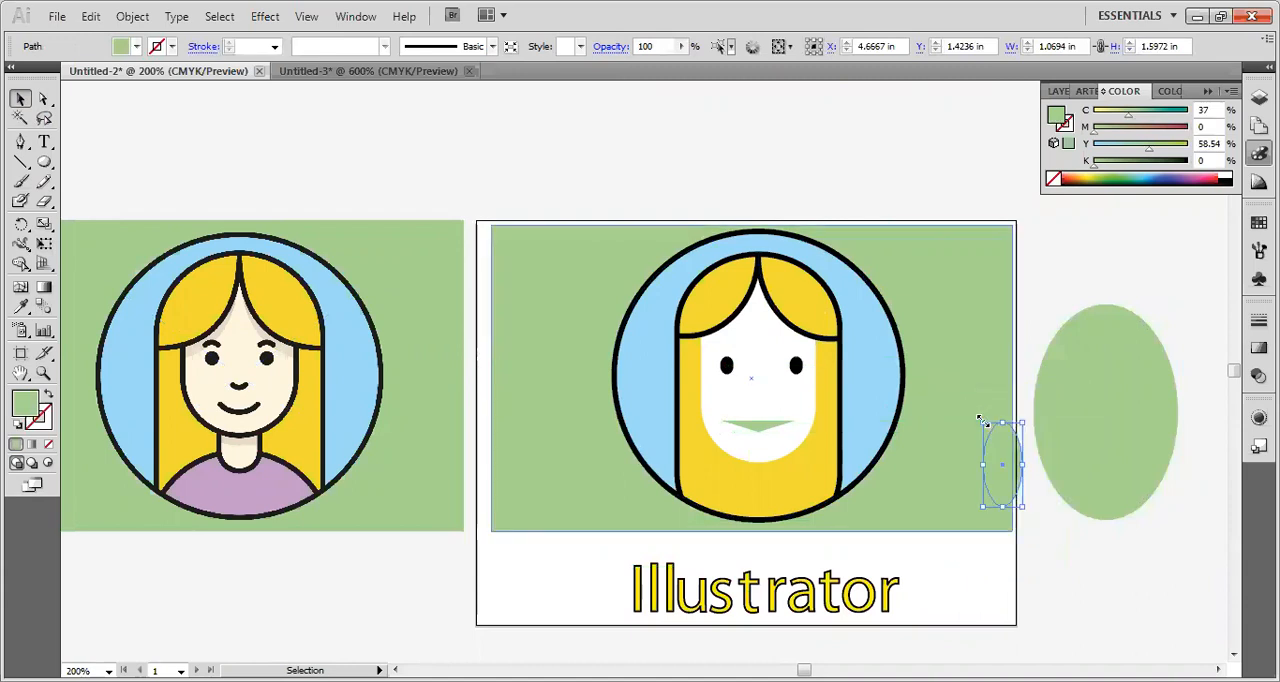
drag(1008, 490, 1070, 390)
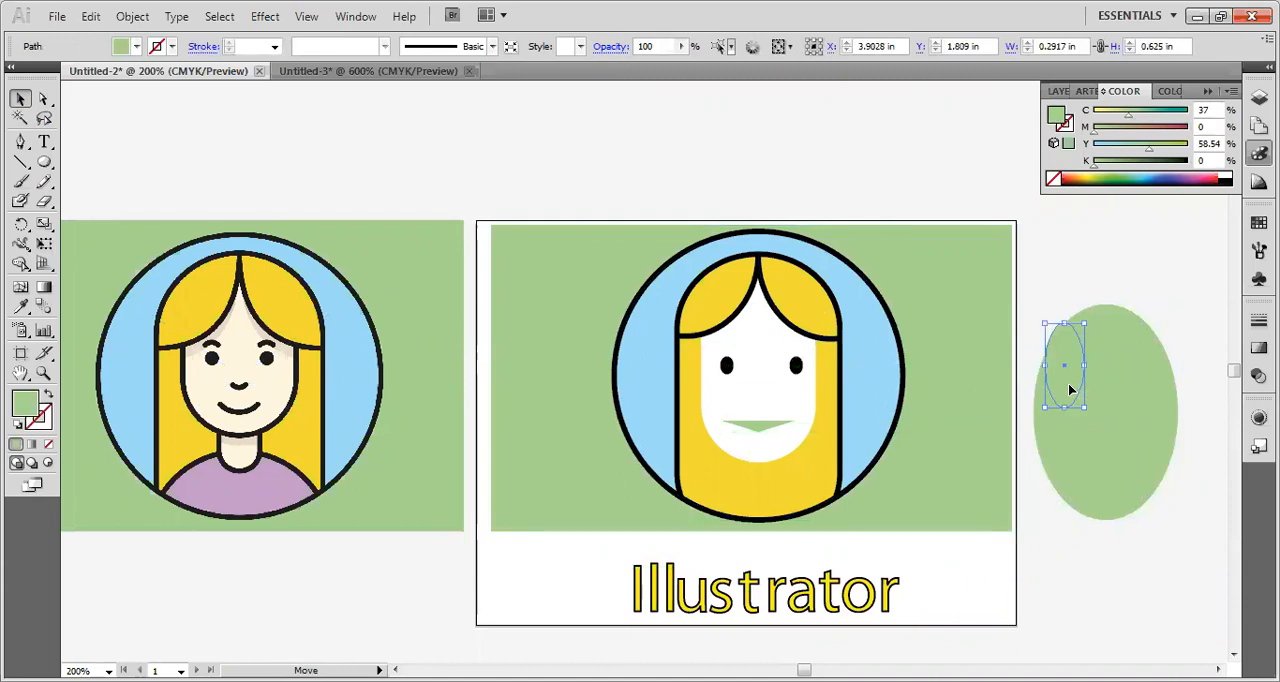
Fill the small ellipse with bright green 65FC03 and duplicate it straight across to the large ellipse's upper right, about 0.52 in away.
double_click(28, 411)
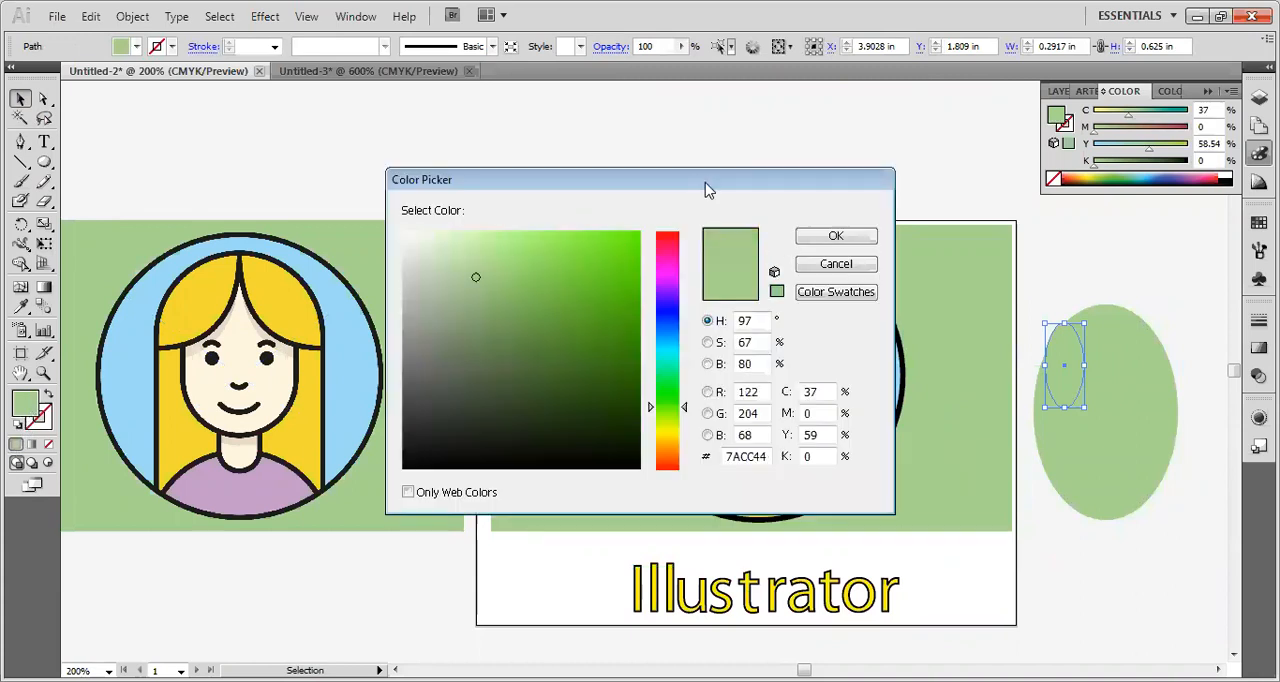
click(638, 235)
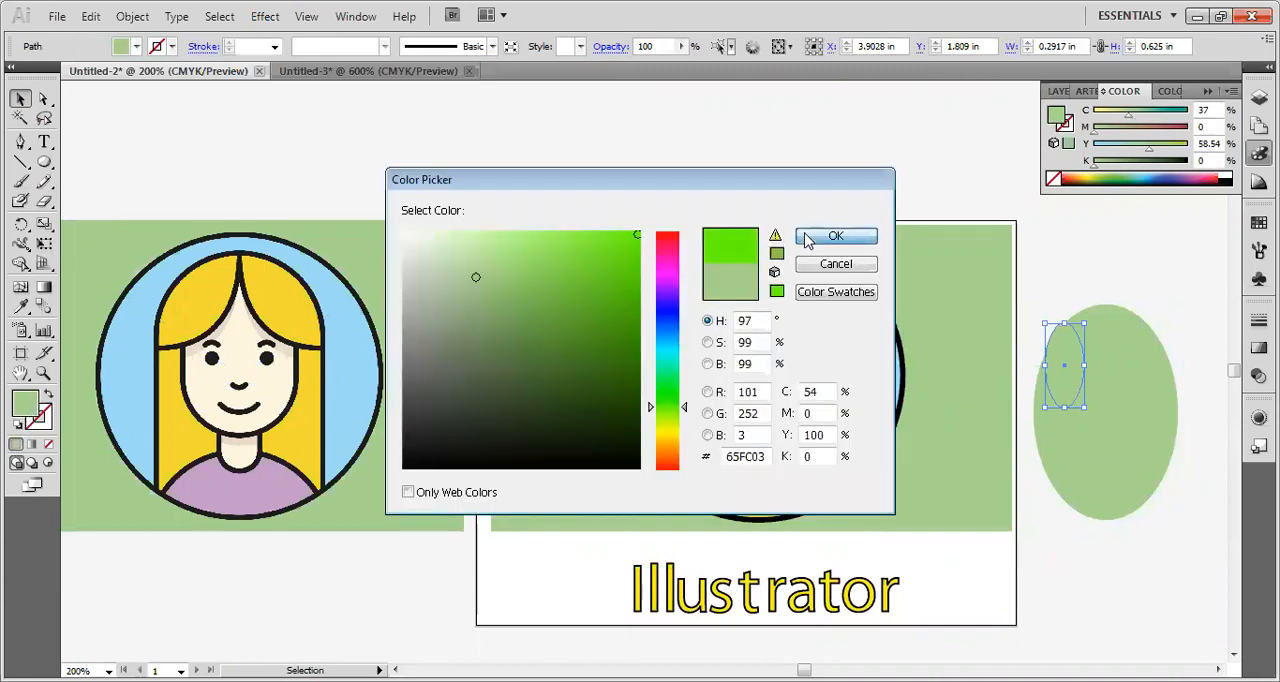
click(836, 236)
drag(1068, 384, 1142, 381)
click(1179, 357)
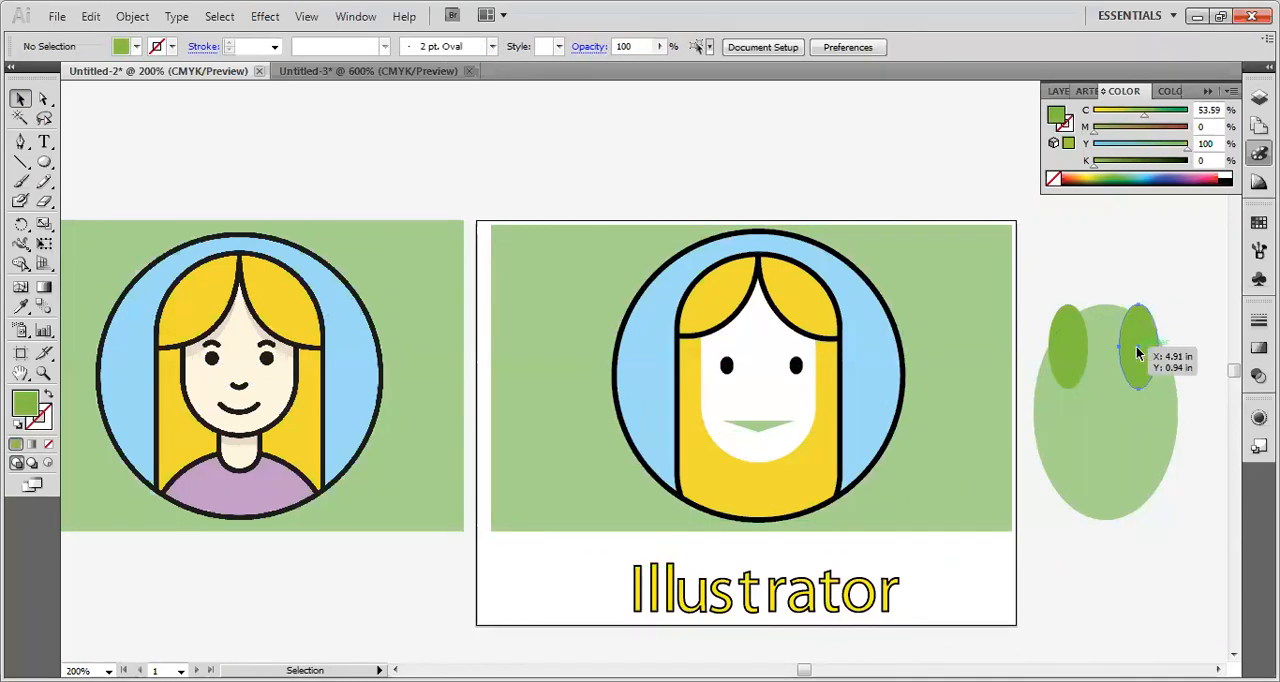
Cut both small ellipses, paste them in place inside the large ellipse using Draw Inside, and return to Draw Normal with nothing selected.
click(1136, 346)
shift+click(1066, 341)
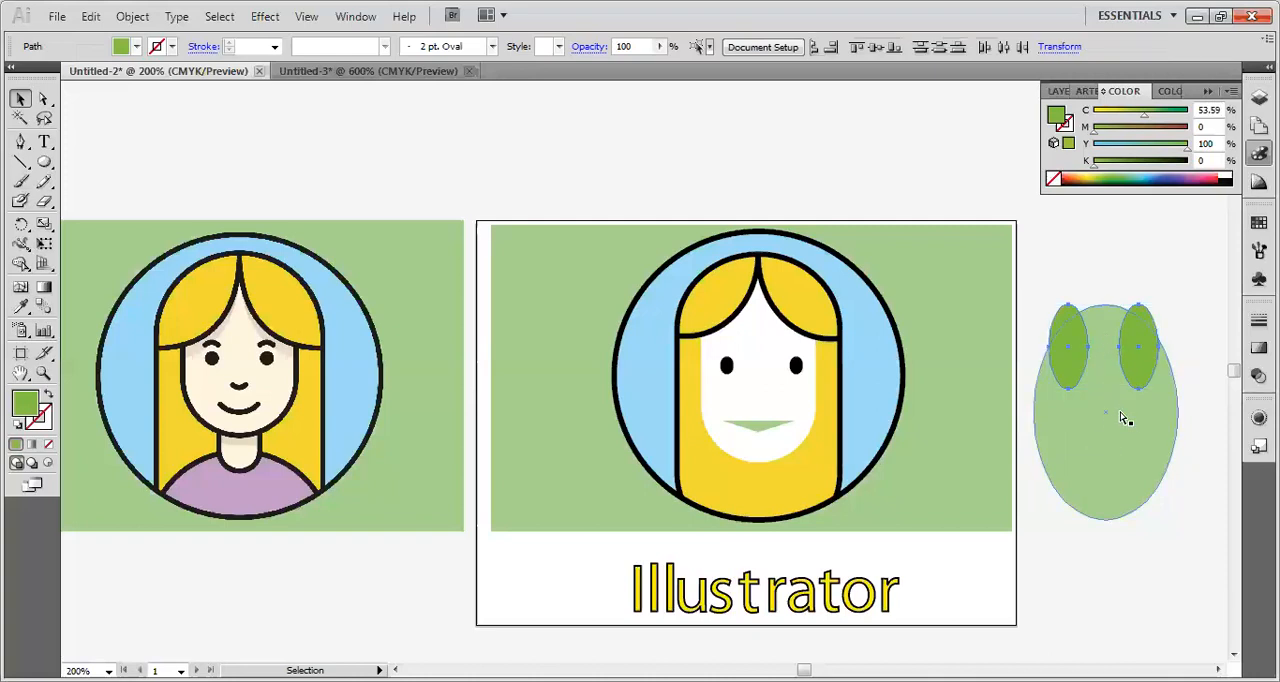
key(Delete)
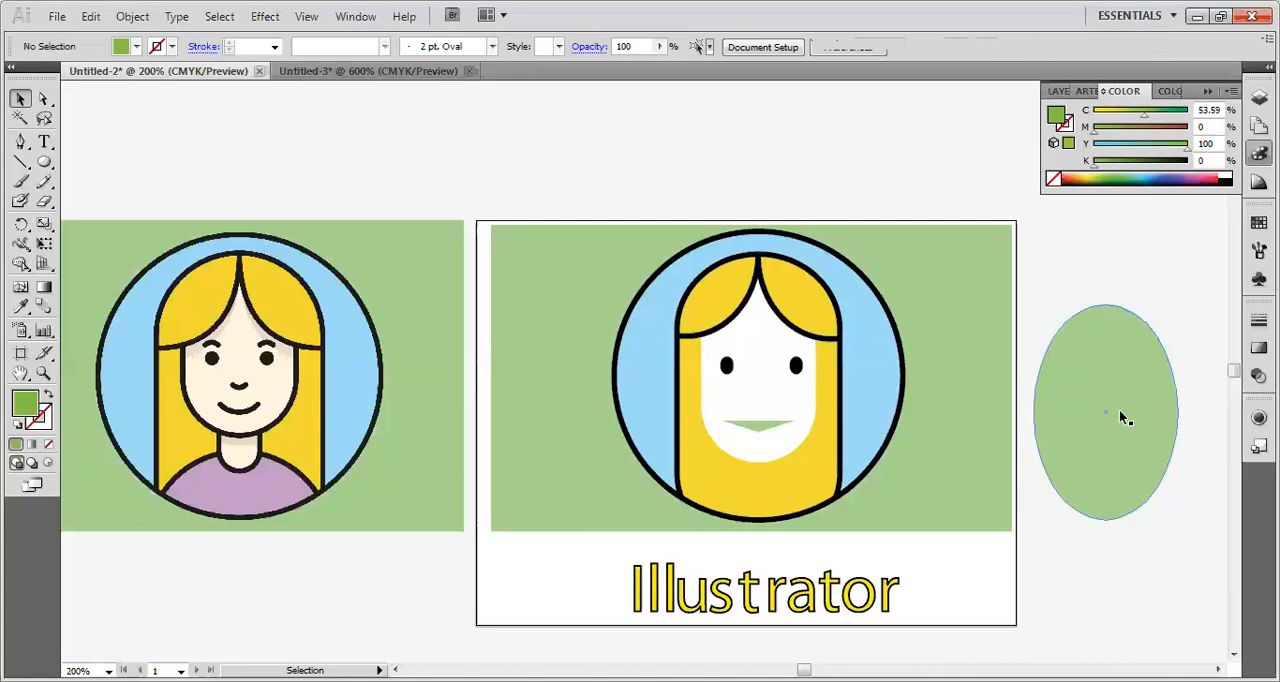
click(1120, 416)
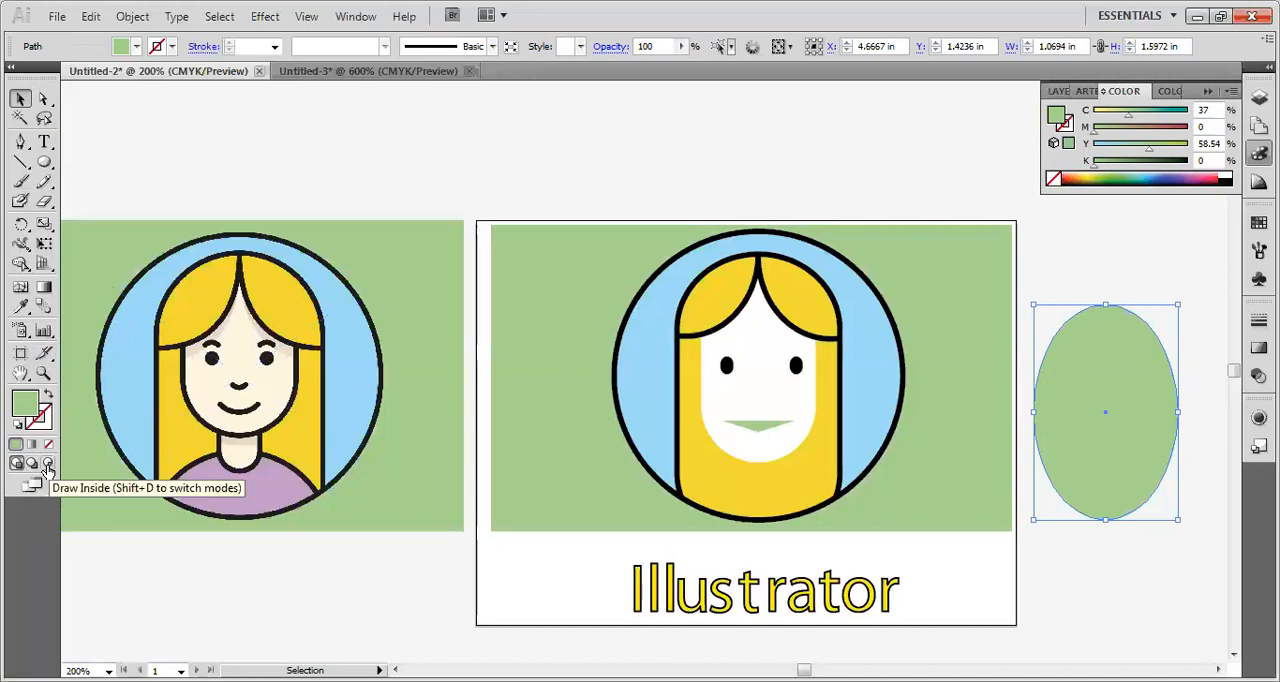
click(48, 465)
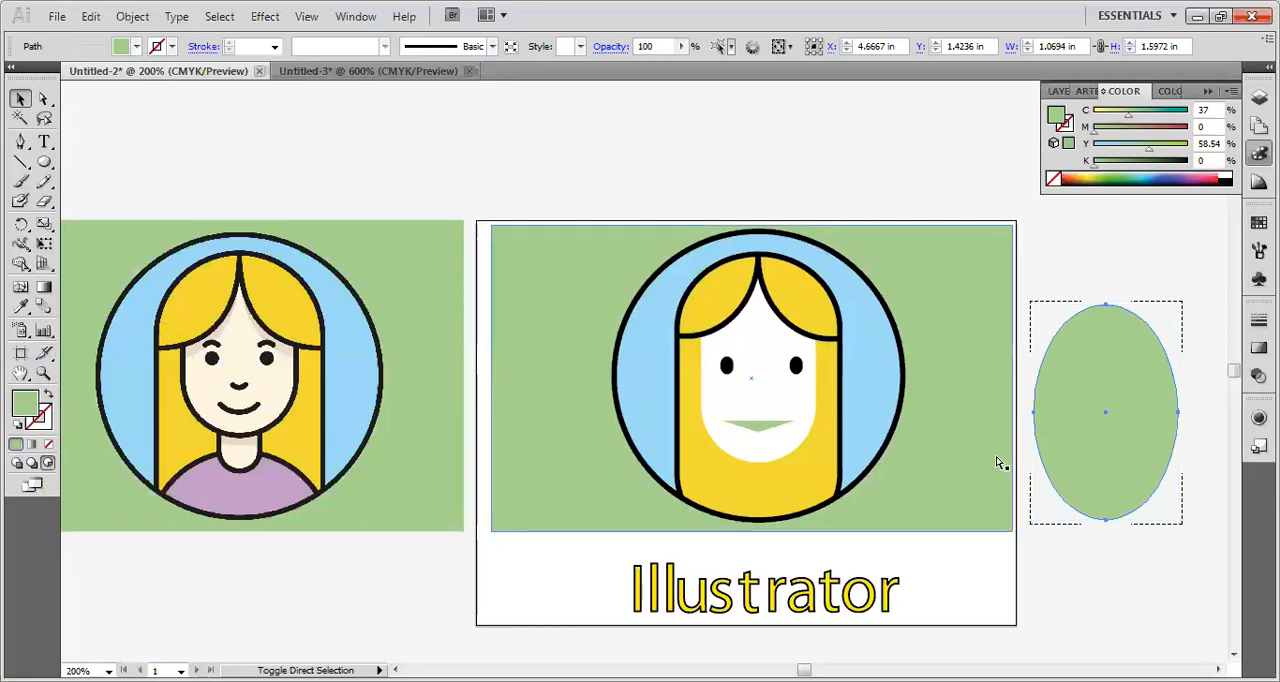
key(ctrl+f)
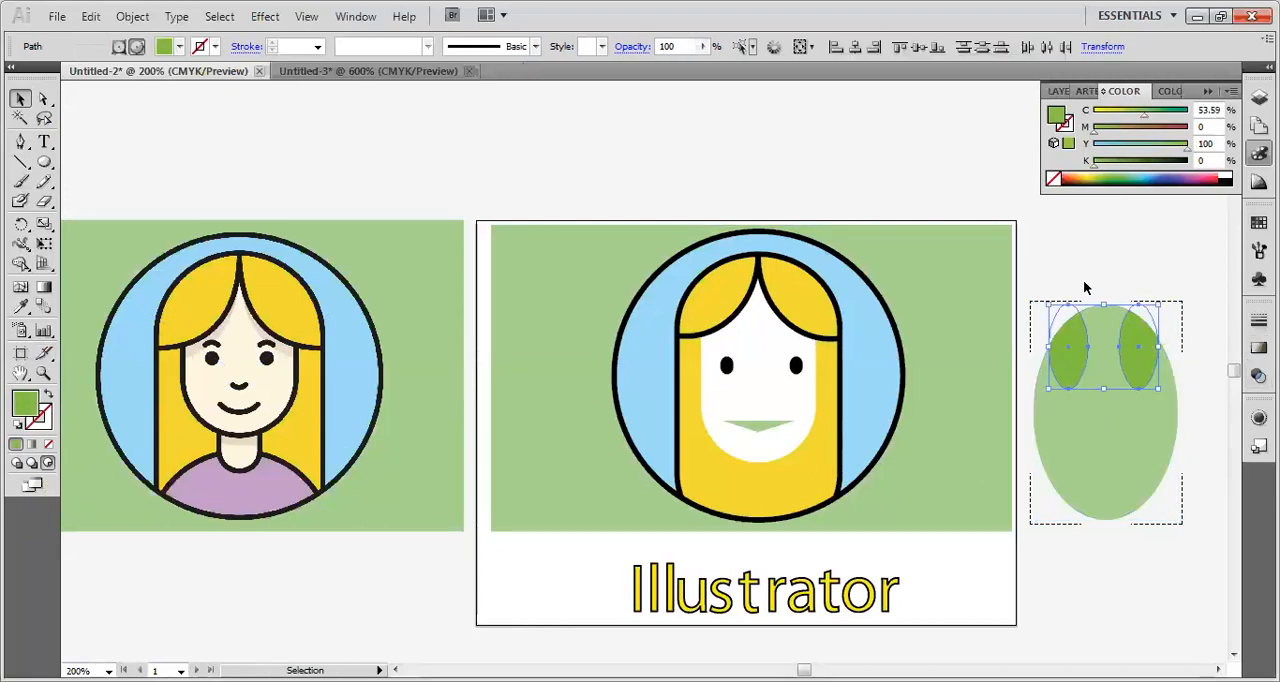
click(14, 465)
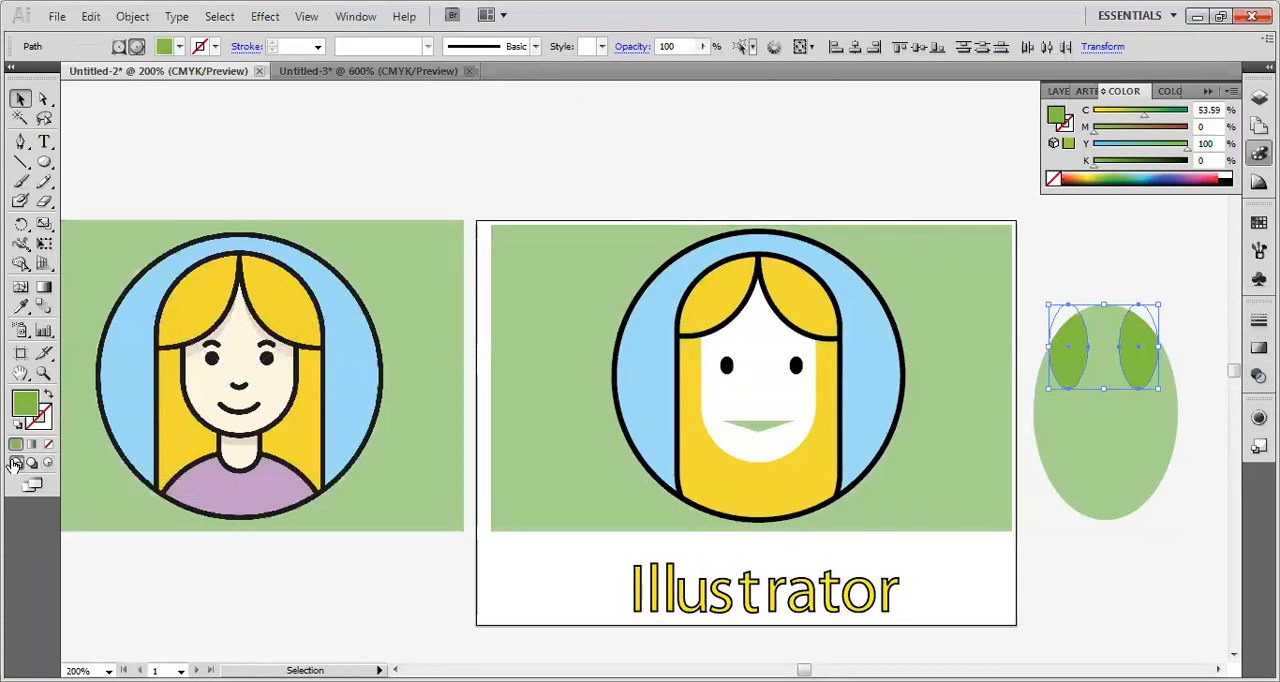
click(1104, 585)
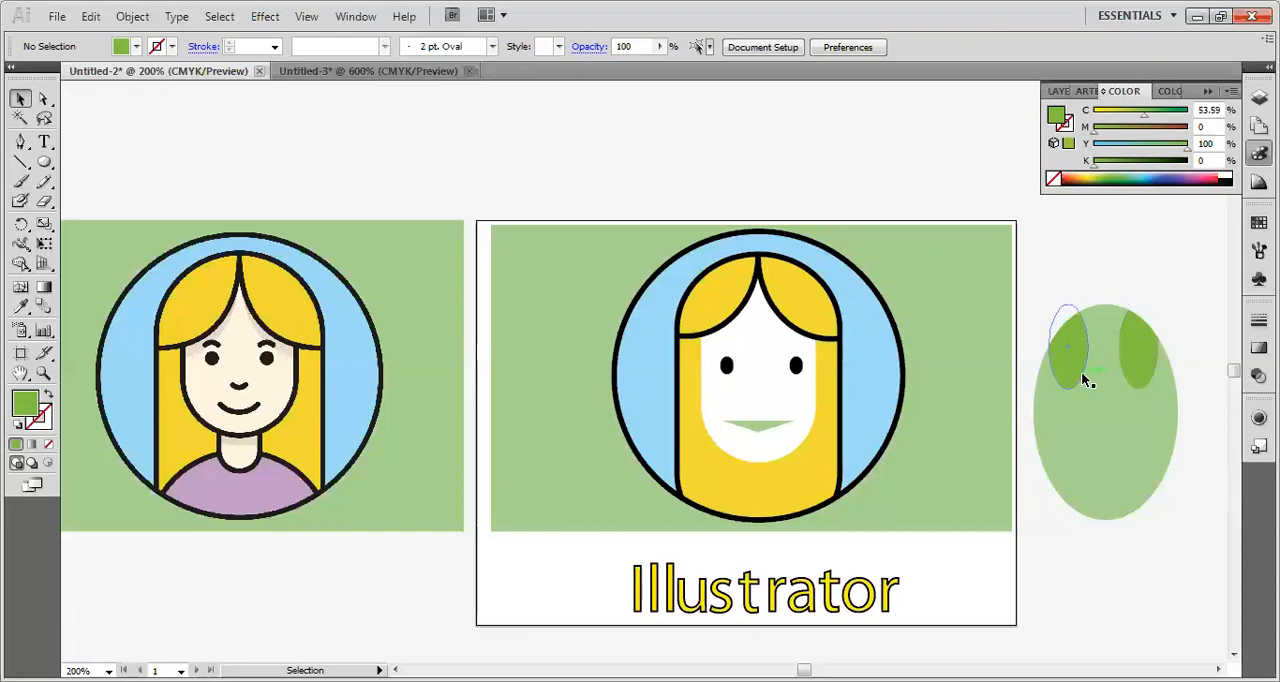
click(1134, 367)
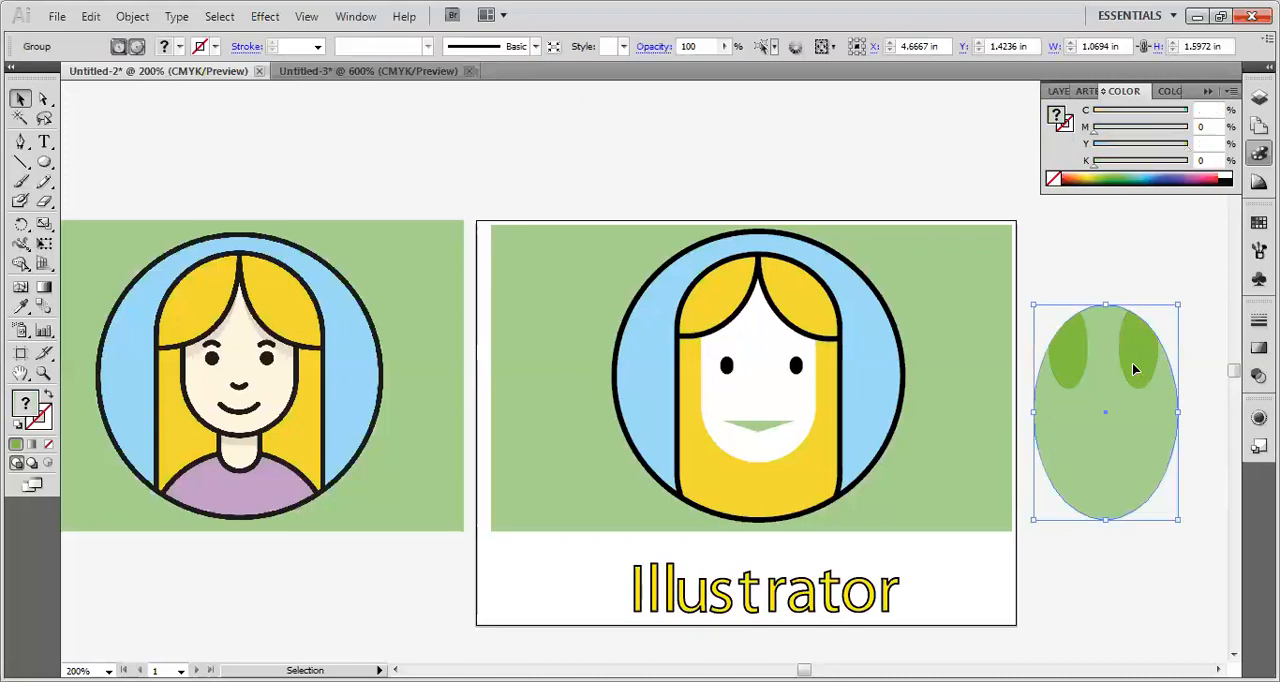
key(ctrl+shift+a)
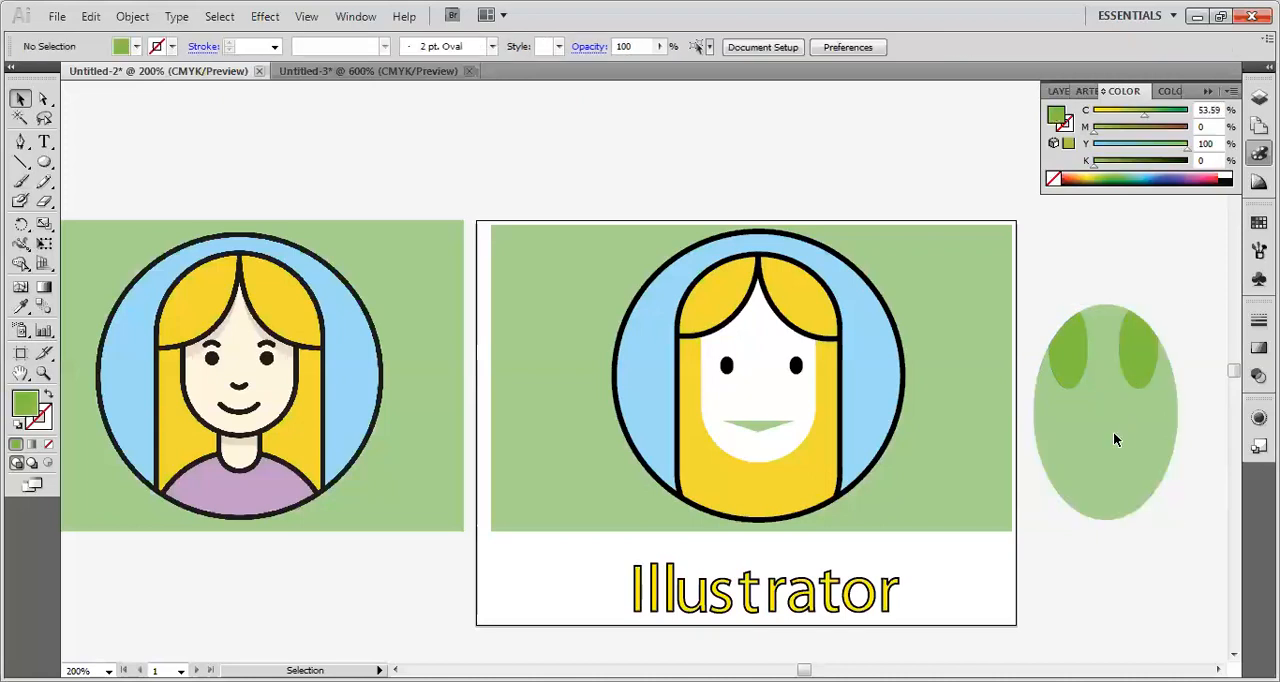
click(1135, 381)
double_click(1135, 380)
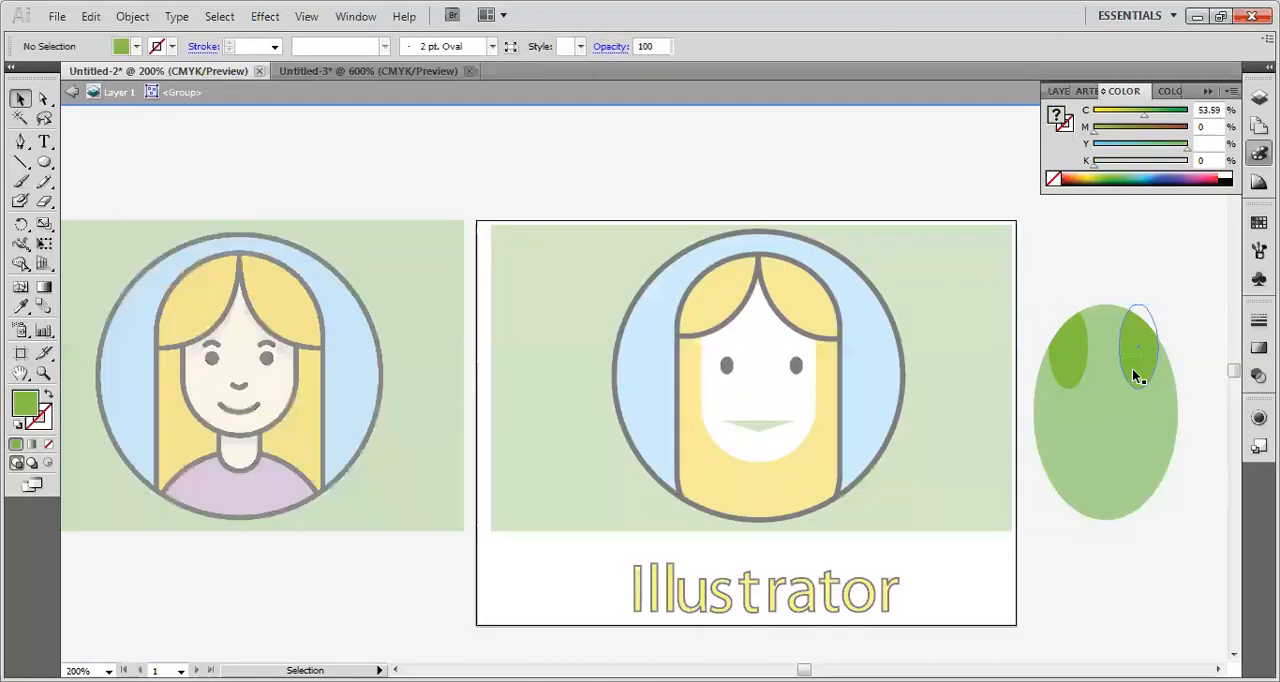
click(1073, 373)
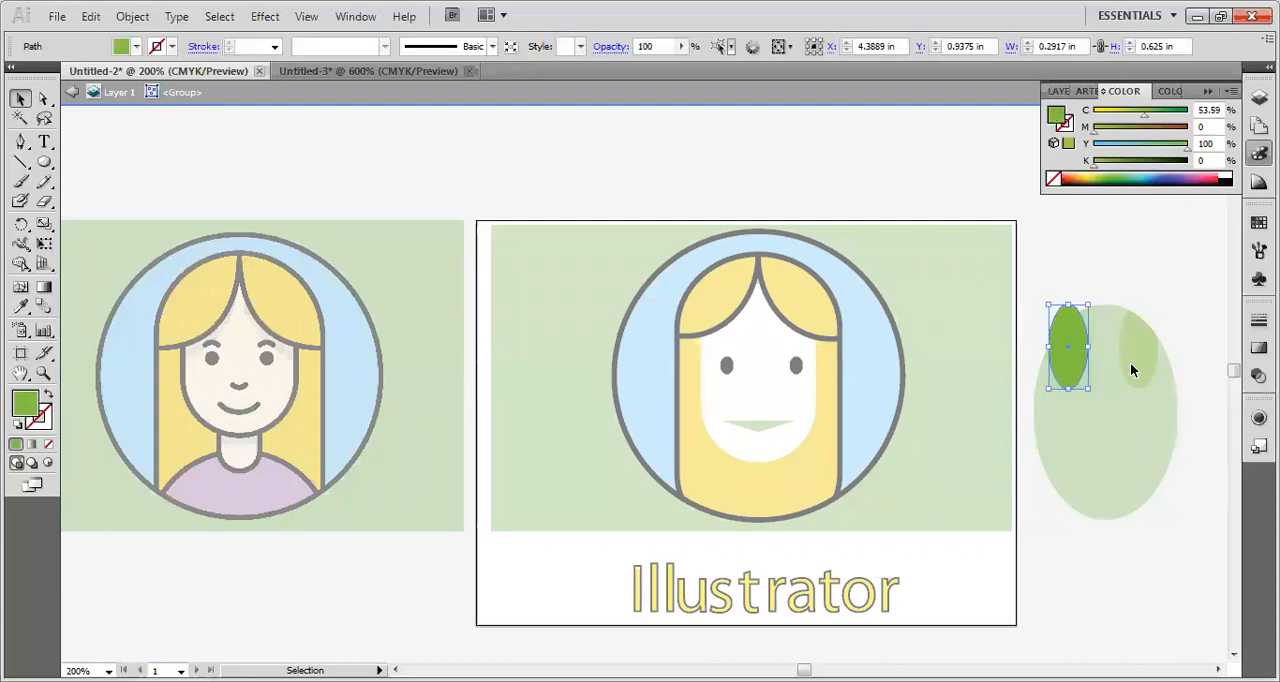
key(Escape)
Isolate the clipped ellipse group and recolor its right inner ellipse with the yellow sampled from the reference portrait's hair.
click(1077, 361)
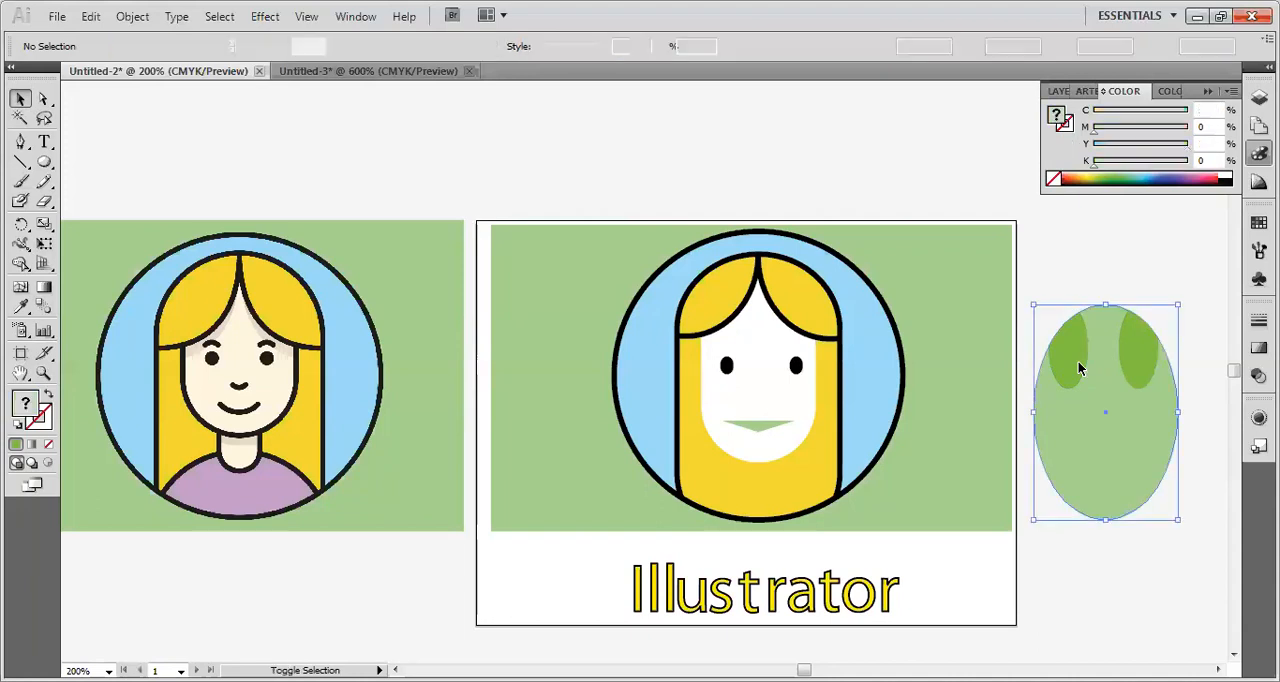
double_click(1076, 361)
click(1128, 362)
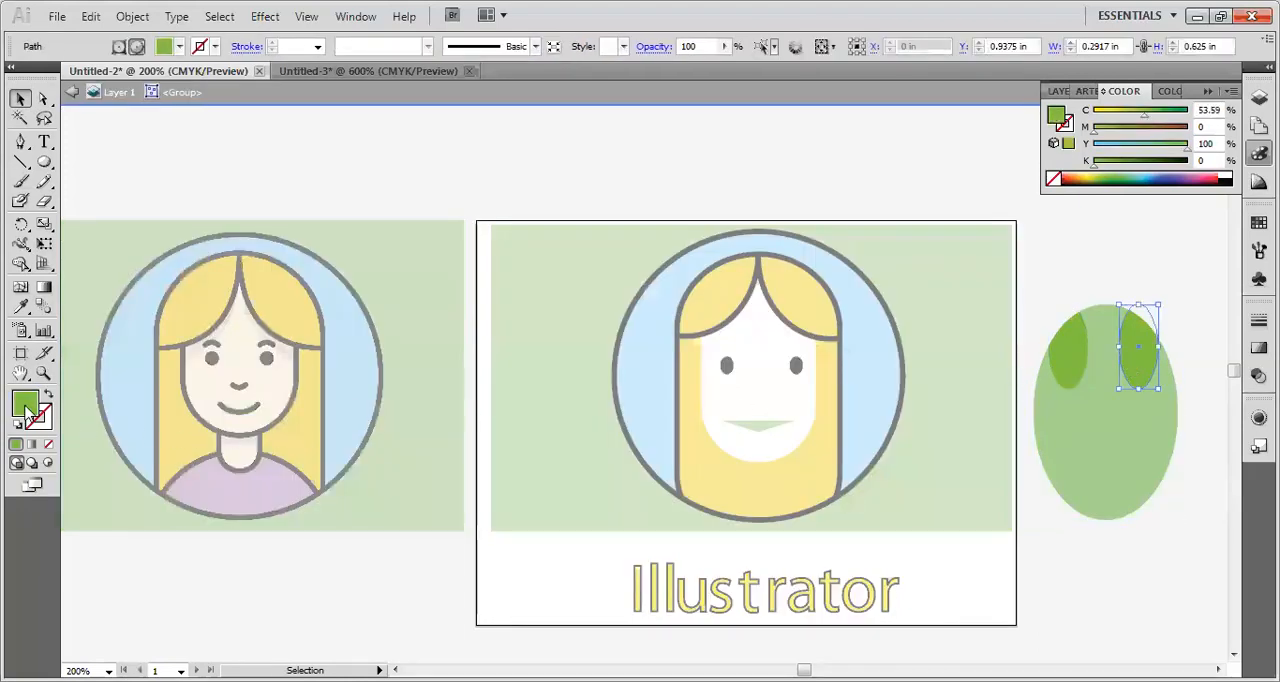
click(20, 306)
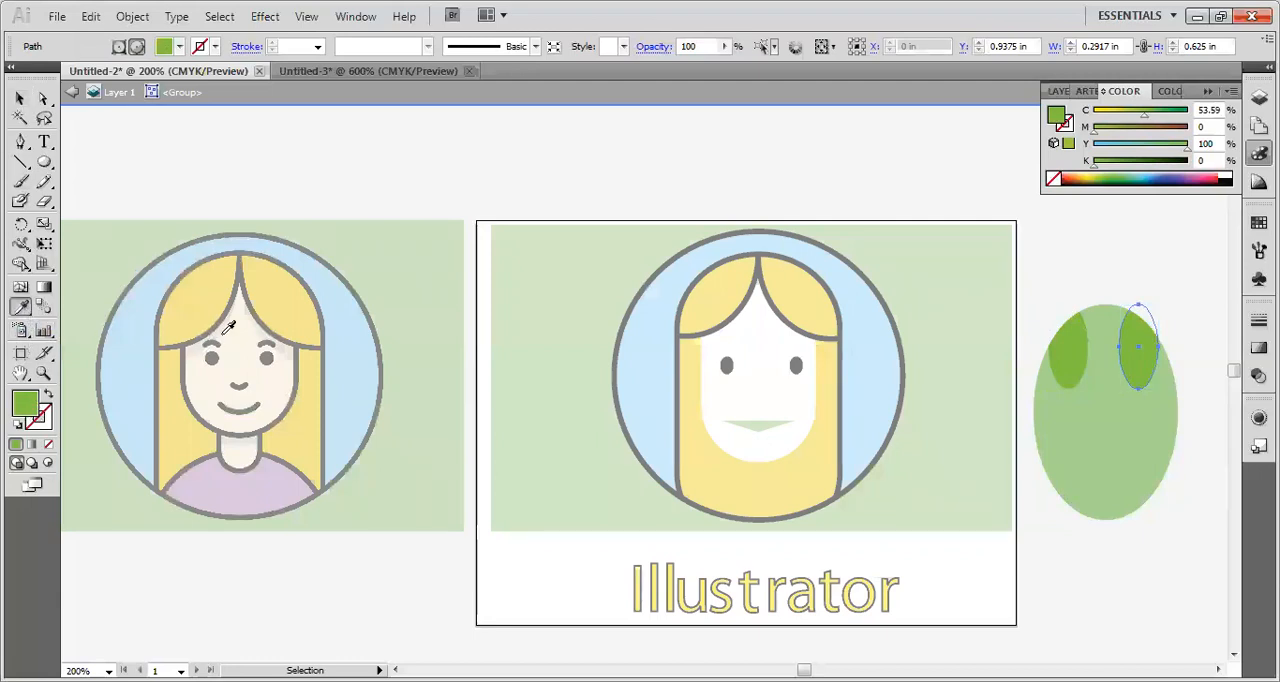
click(274, 296)
click(20, 100)
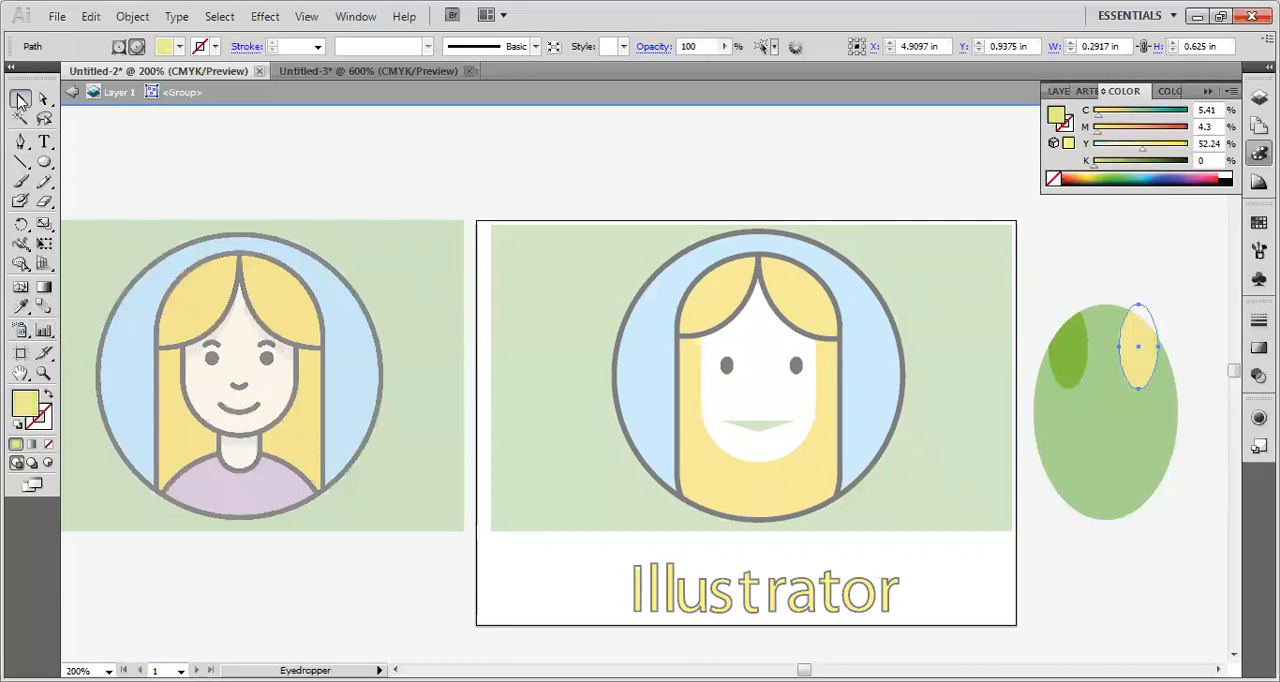
Recolor the left inner ellipse with the same hair yellow sampled from the reference portrait.
click(1079, 365)
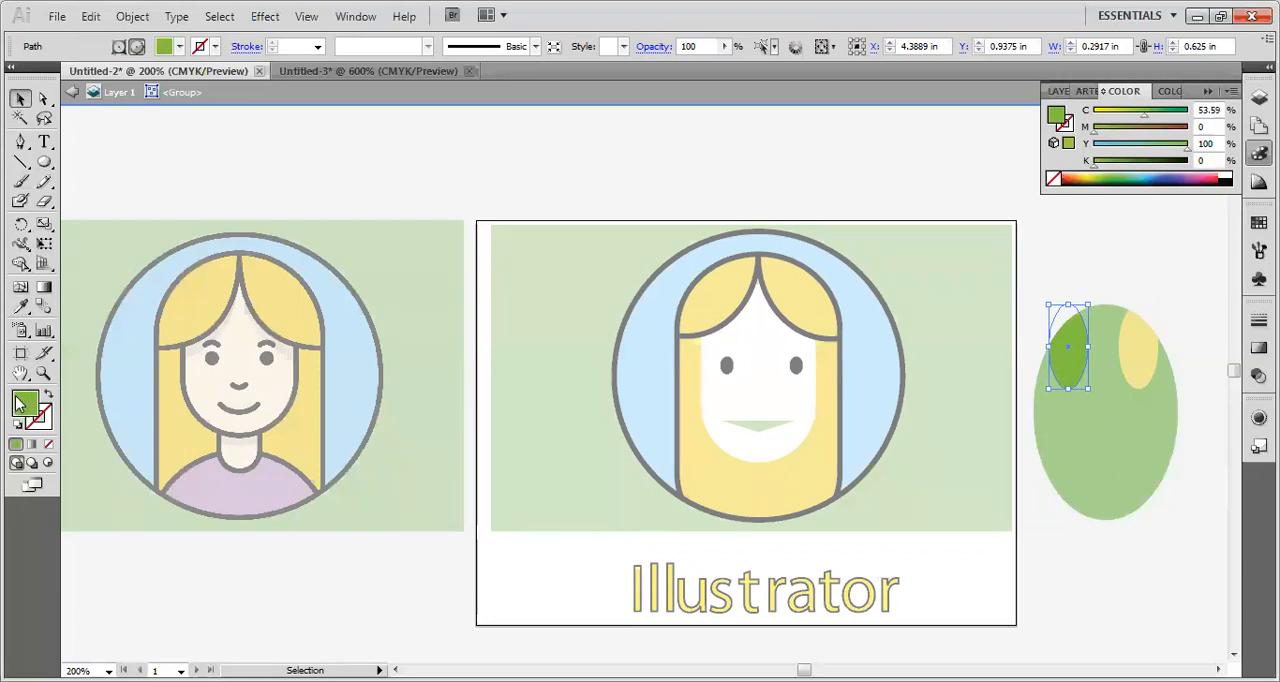
click(20, 306)
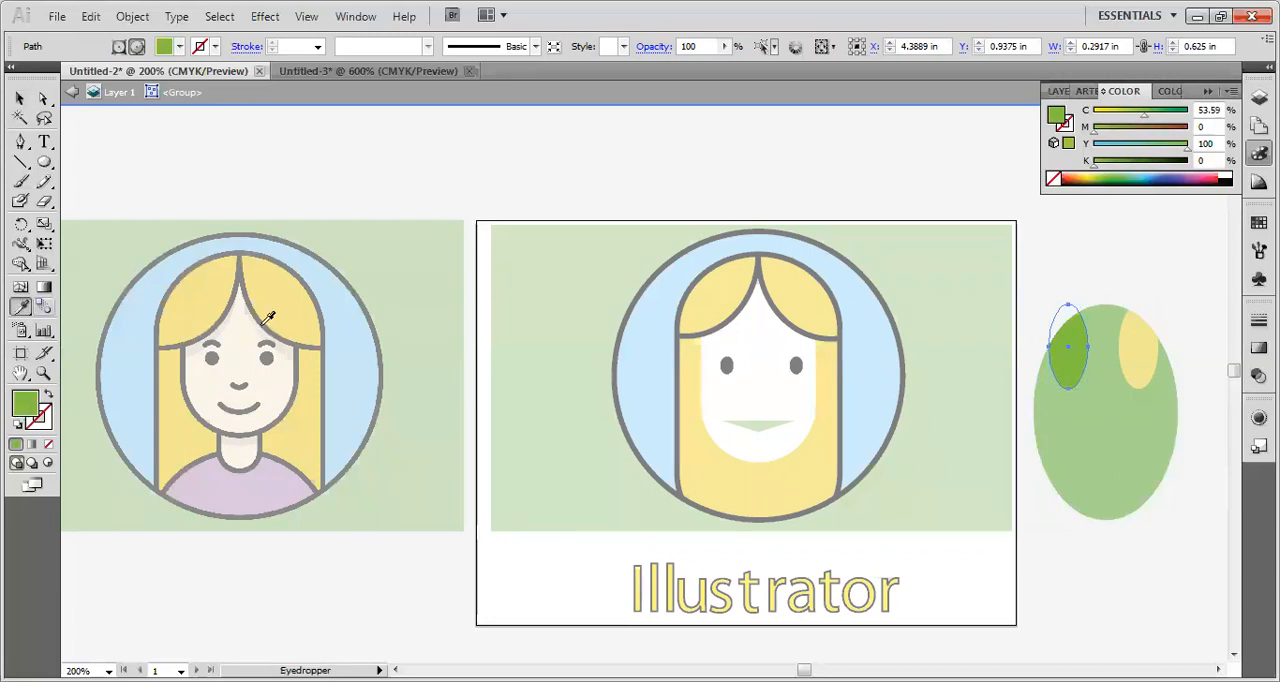
click(272, 300)
click(20, 100)
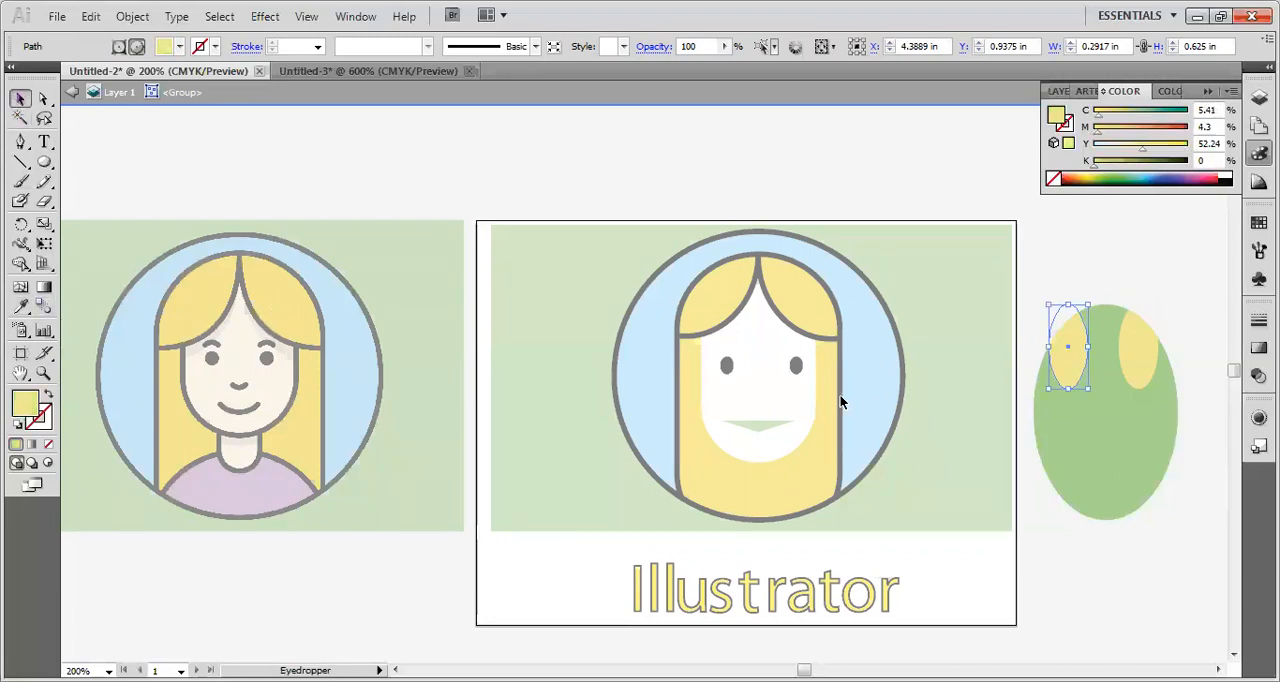
Exit group isolation and move the whole clipped ellipse group across the portraits, then back beside the artboard at about X 4.59 in, Y 1.35 in.
double_click(1181, 508)
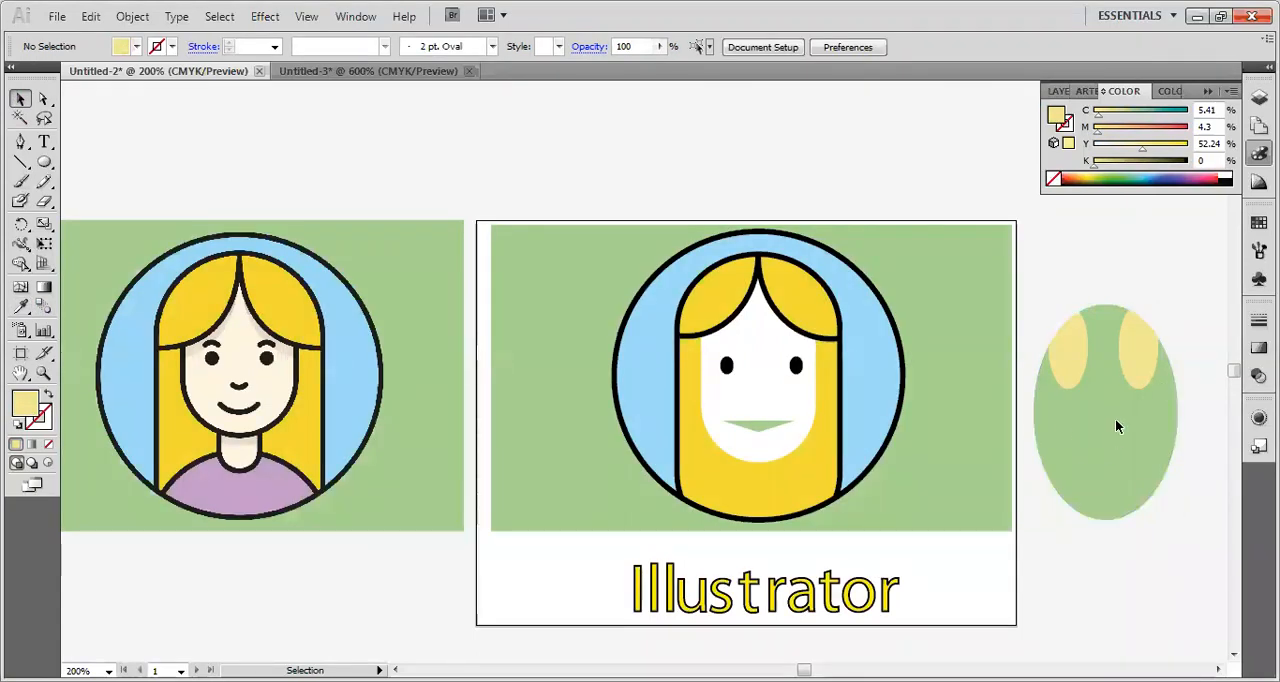
click(1078, 516)
drag(1077, 513, 453, 517)
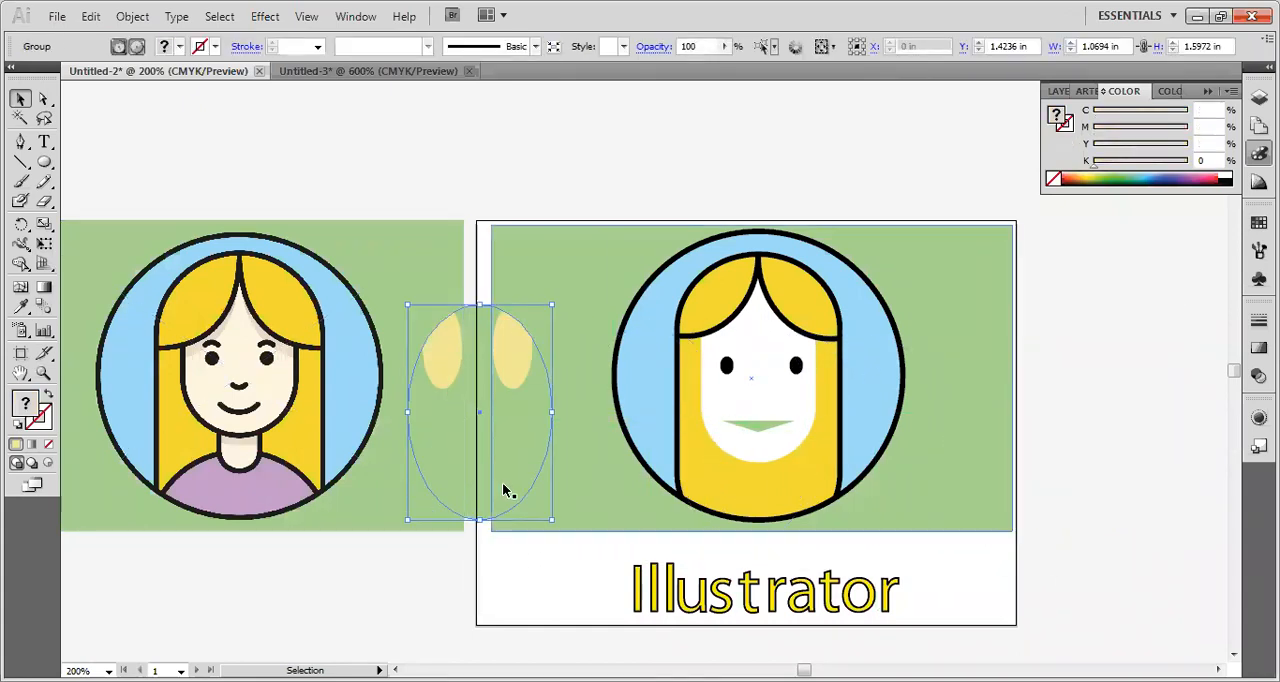
shift+click(489, 452)
drag(479, 500, 317, 527)
drag(417, 467, 1138, 499)
key(ctrl+z)
click(406, 574)
click(408, 607)
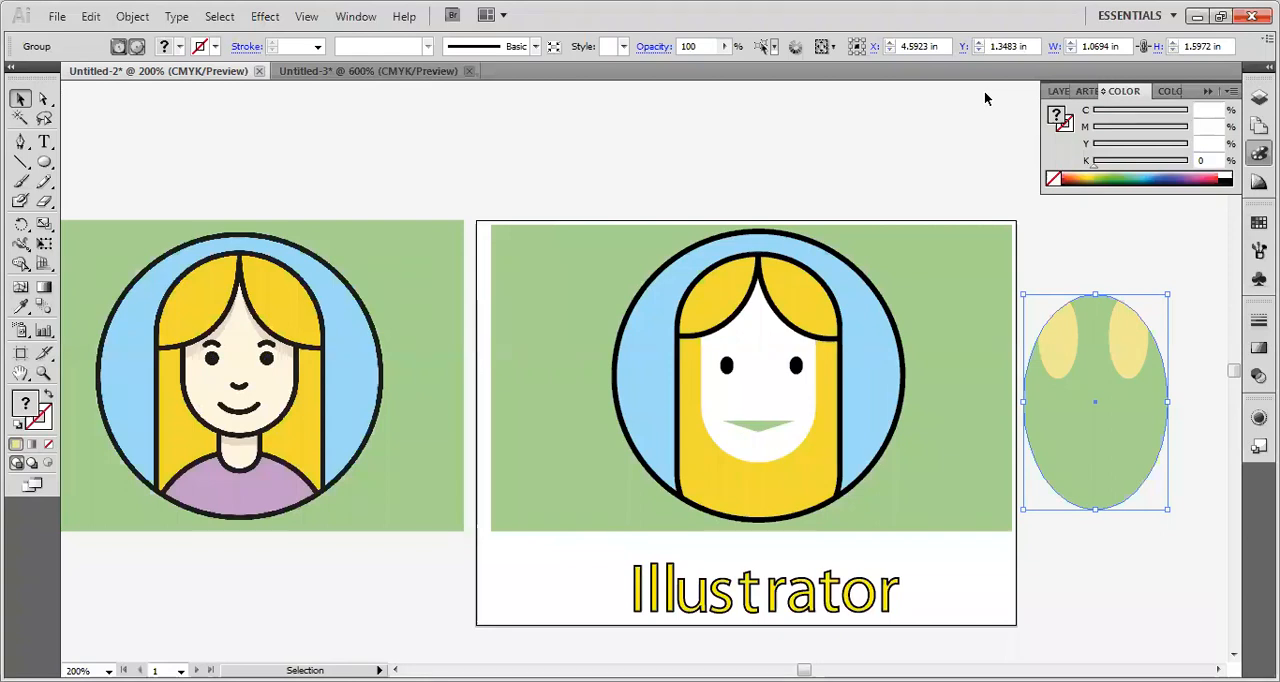
Toggle the bounding box of the selected clipped ellipse group off and on repeatedly, leaving it shown.
key(ctrl+shift+b)
key(ctrl+shift+b)
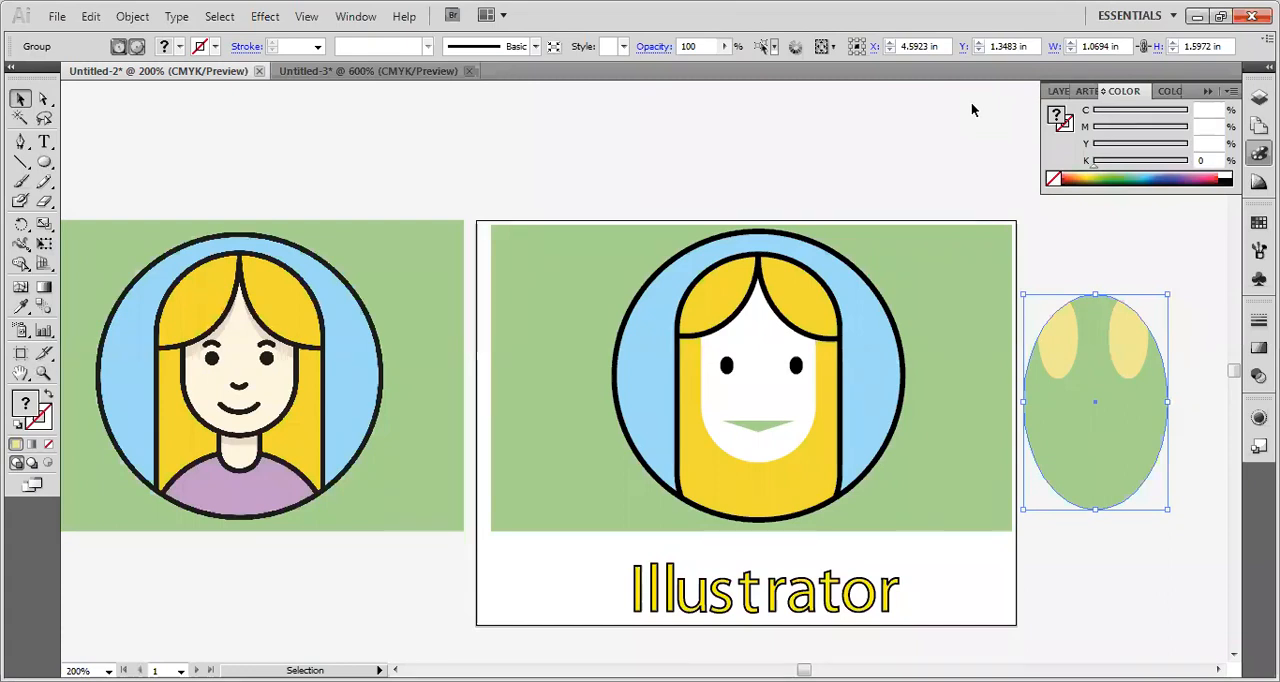
key(ctrl+shift+b)
key(ctrl+shift+b)
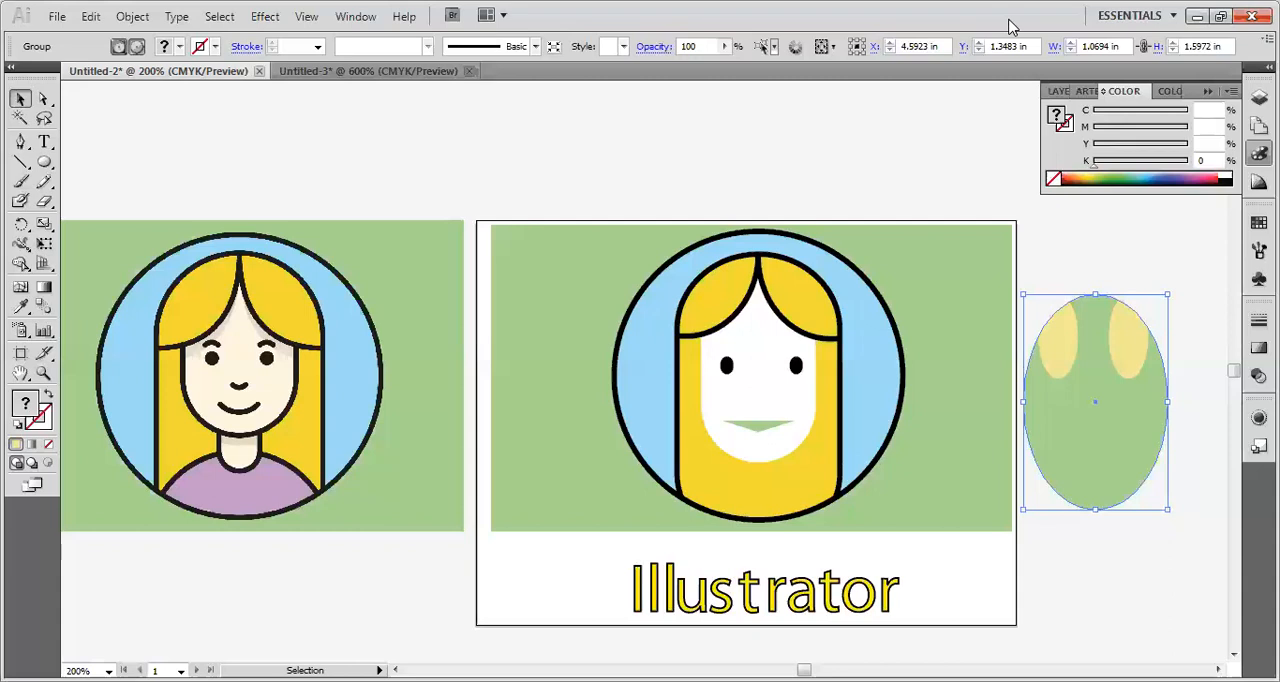
key(ctrl+shift+b)
key(ctrl+shift+b)
key(ctrl+shift+b)
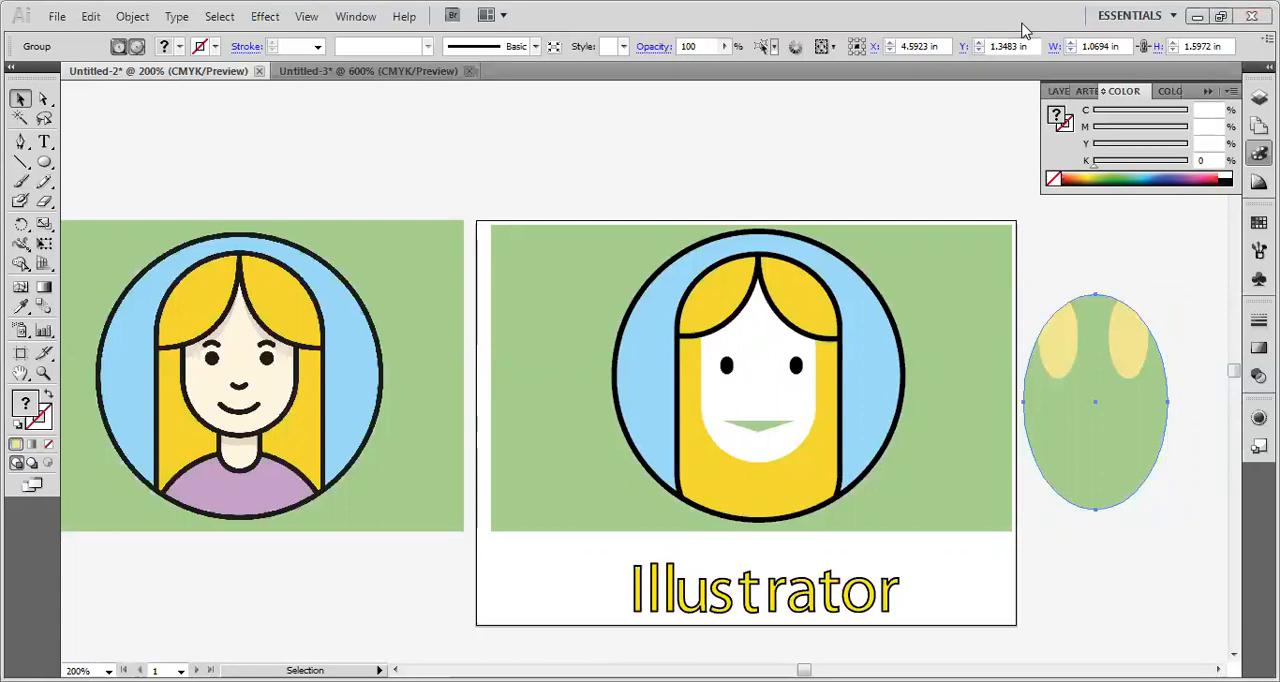
key(ctrl+shift+b)
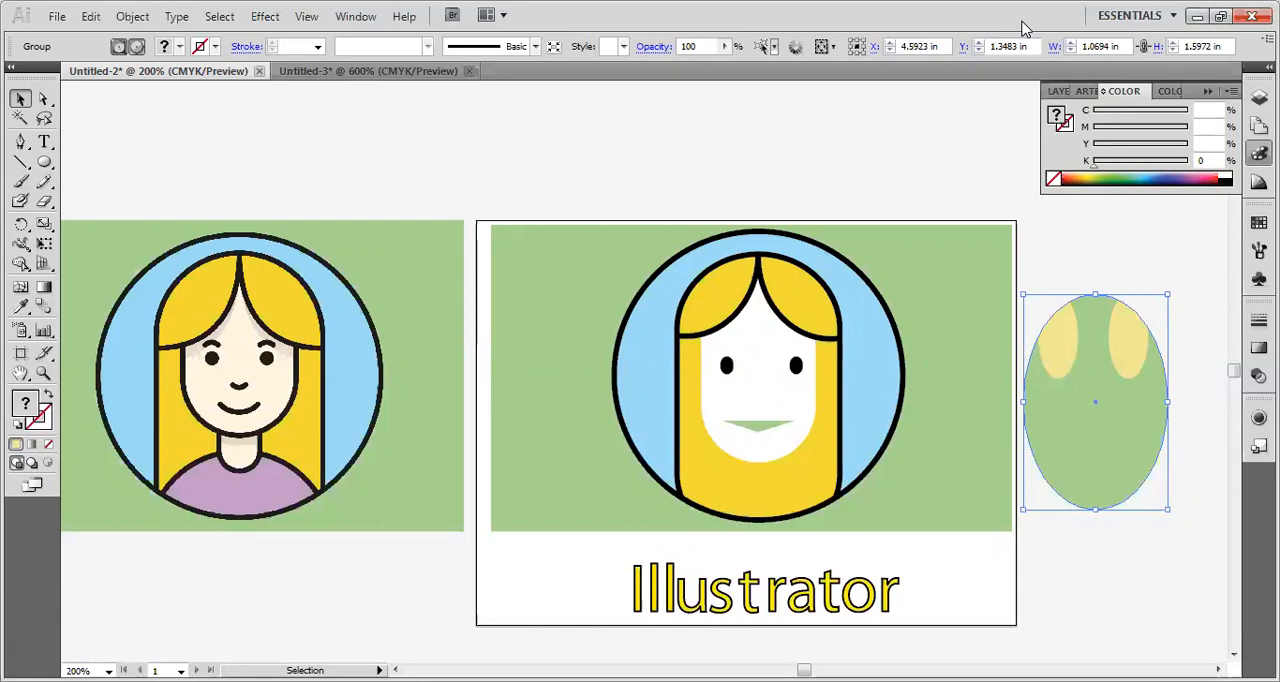